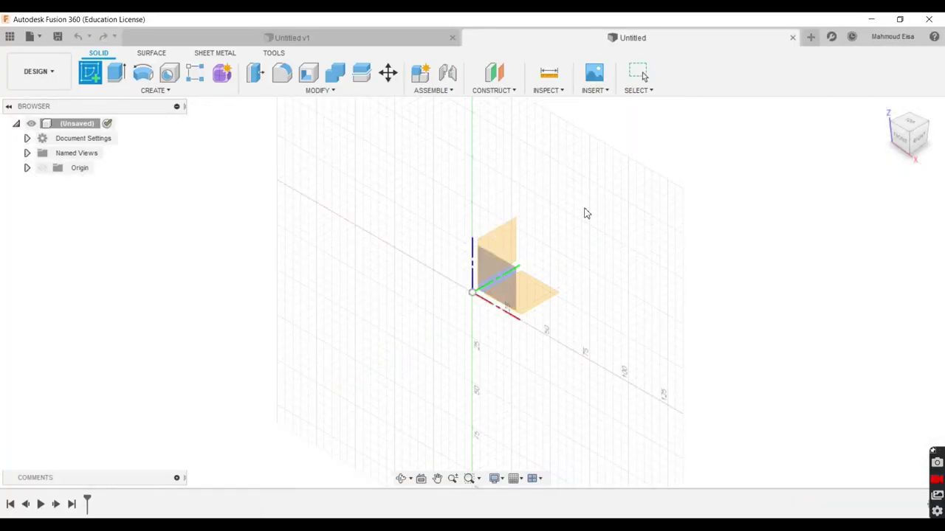
# Step: Sketch a closed five-sided profile from the origin on the YZ plane, about 65 mm wide and 50 mm tall, with a sloping edge
pyautogui.click(502, 232)
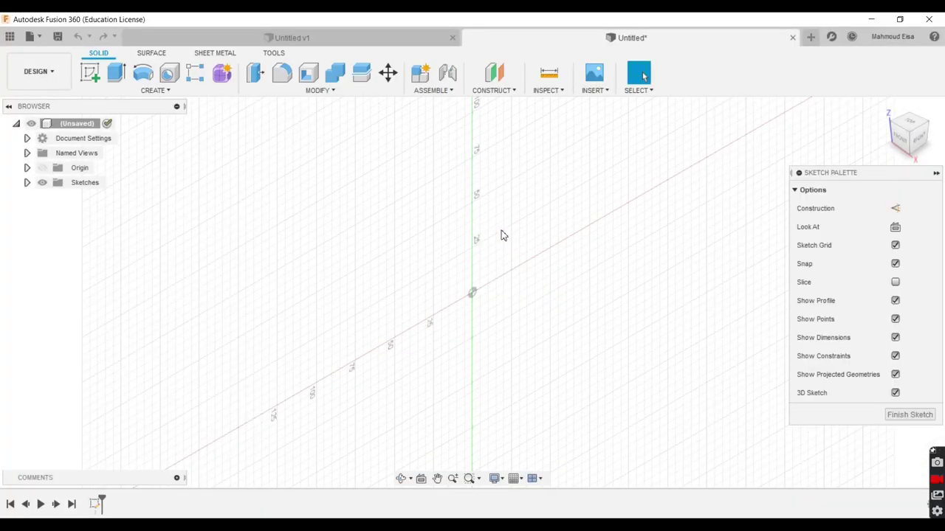
pyautogui.click(920, 140)
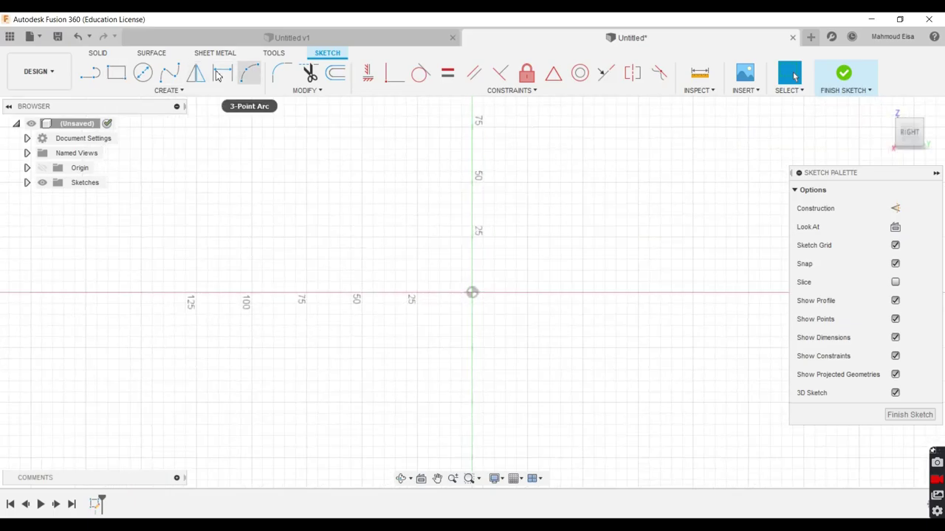
pyautogui.click(90, 71)
pyautogui.click(473, 292)
pyautogui.click(473, 182)
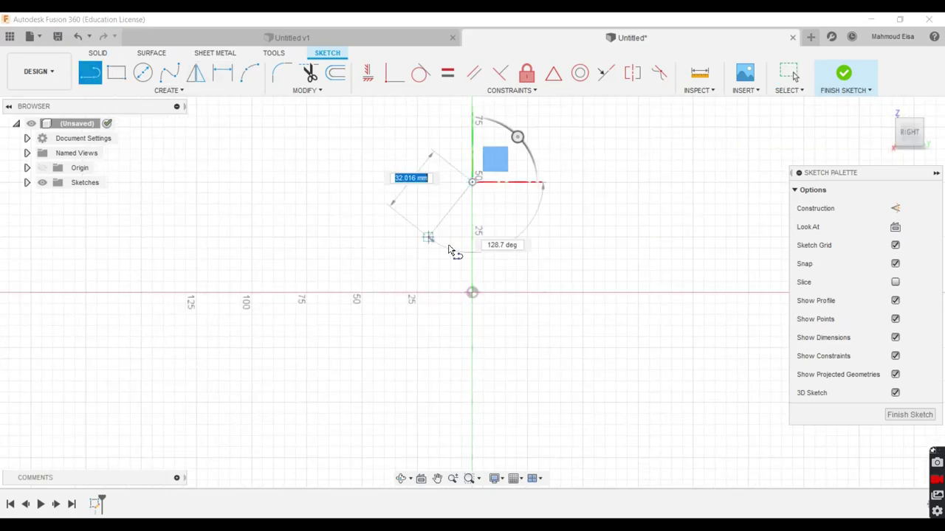
pyautogui.click(517, 183)
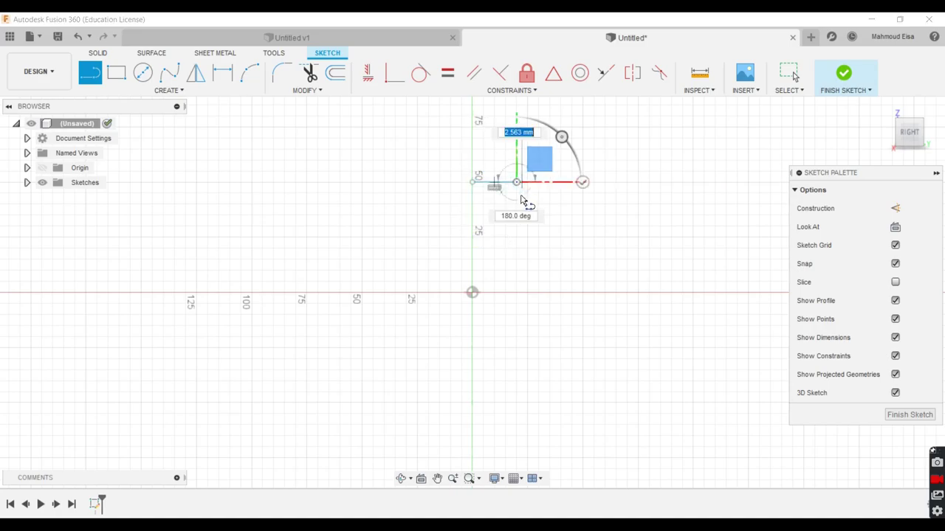
pyautogui.click(615, 260)
pyautogui.click(616, 292)
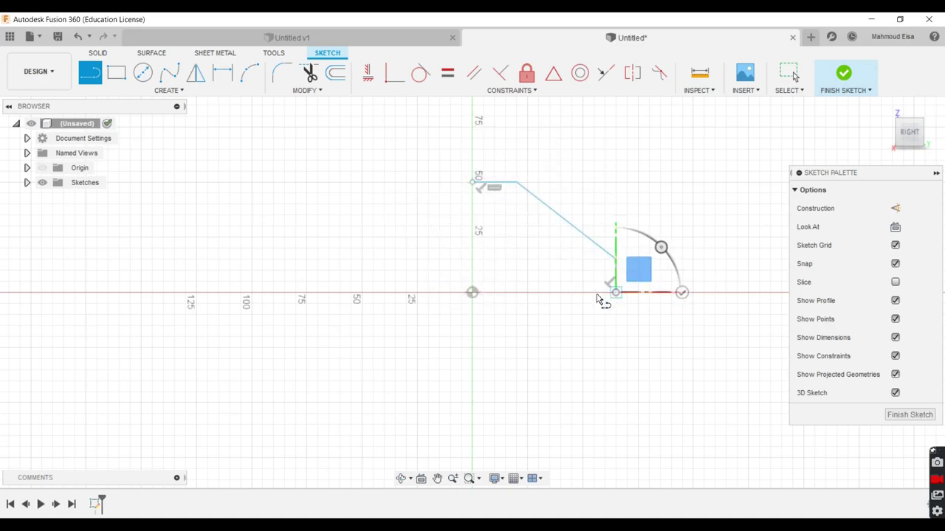
pyautogui.click(472, 292)
pyautogui.click(473, 182)
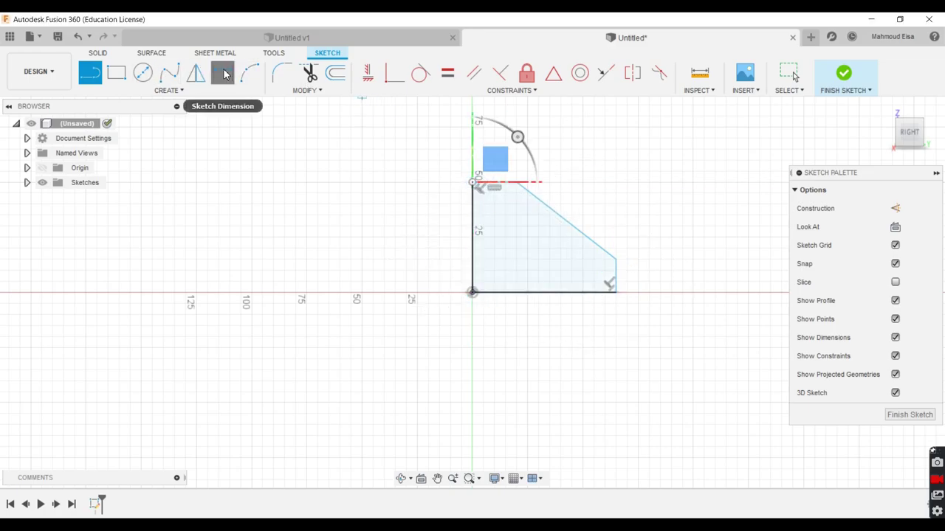
# Step: Dimension the profile's short horizontal upper edge to 10 mm
pyautogui.click(225, 71)
pyautogui.click(501, 184)
pyautogui.click(505, 165)
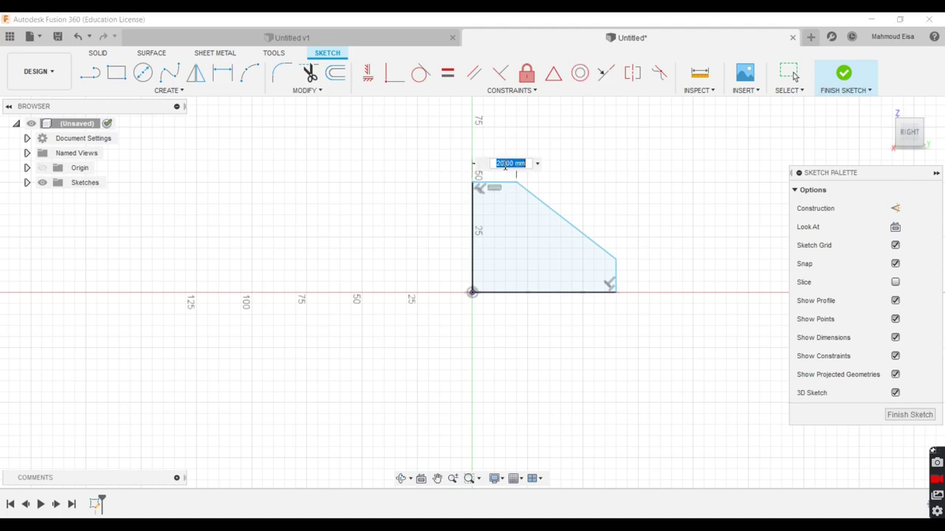
pyautogui.write('10')
pyautogui.press('Return')
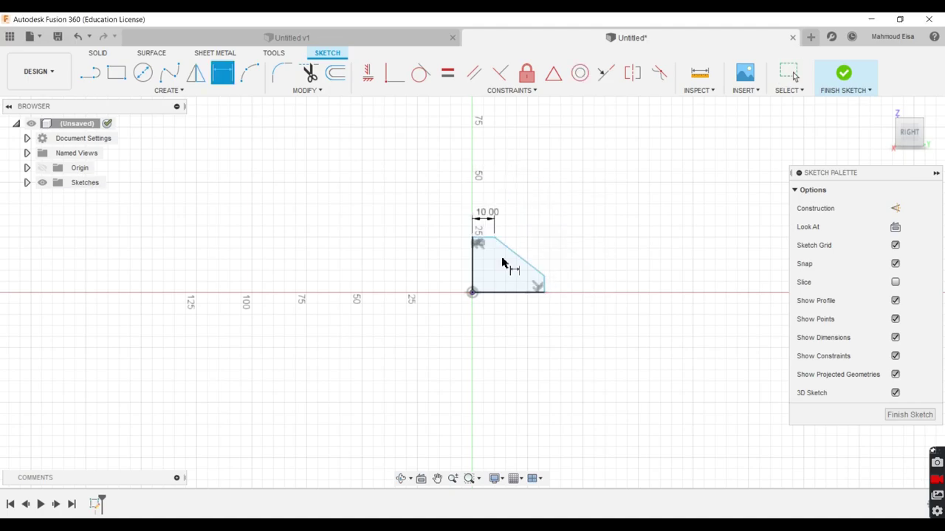
# Step: Dimension the profile's tall vertical edge at the origin to 70 mm
pyautogui.scroll(-2, 543, 310)
pyautogui.click(498, 288)
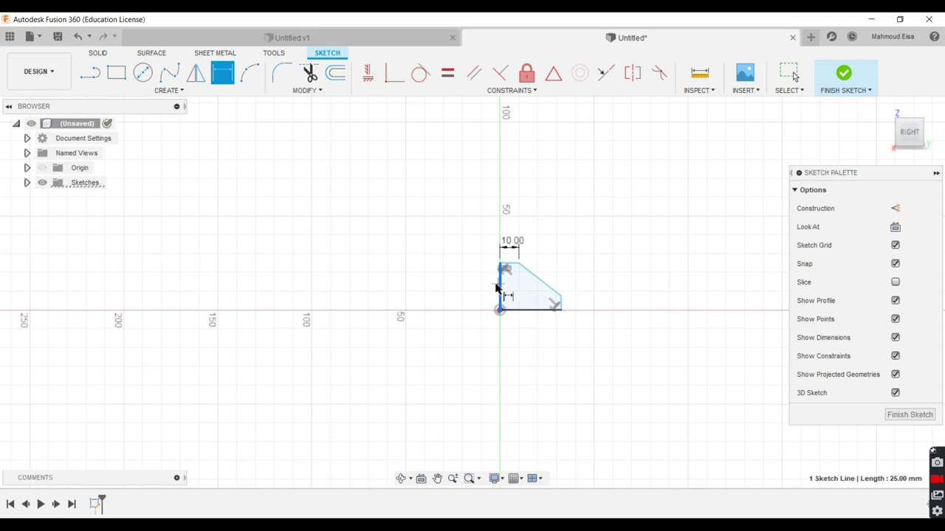
pyautogui.click(487, 288)
pyautogui.write('7')
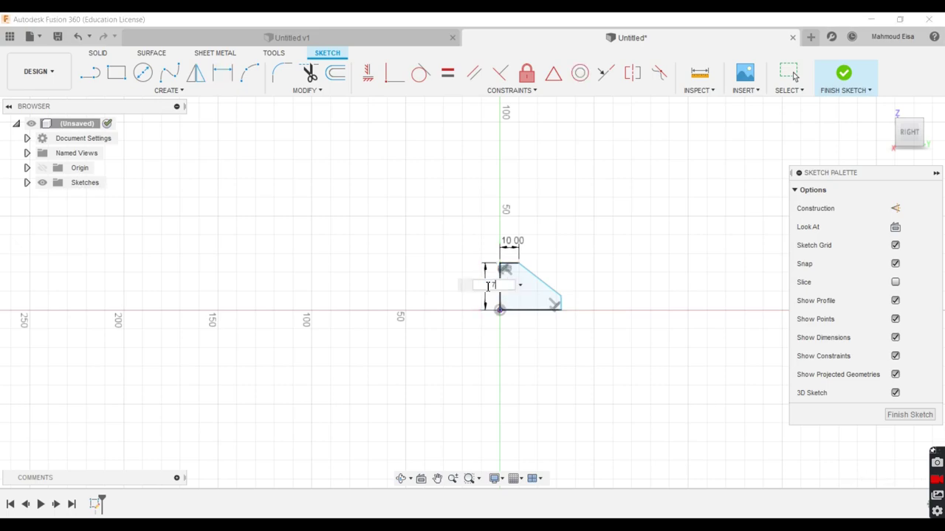
pyautogui.write('0')
pyautogui.press('Return')
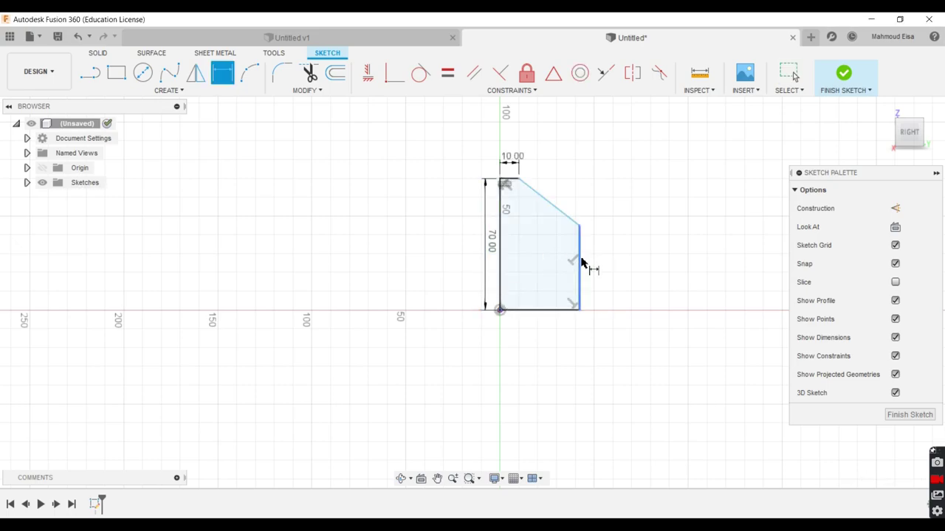
# Step: Dimension the profile's outer vertical edge to 10 mm
pyautogui.click(580, 262)
pyautogui.click(625, 271)
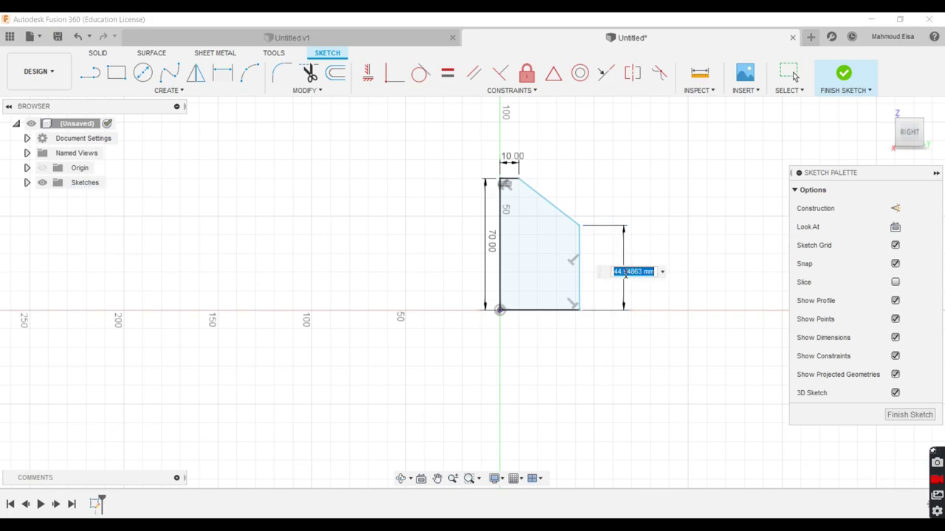
pyautogui.write('10')
pyautogui.press('Return')
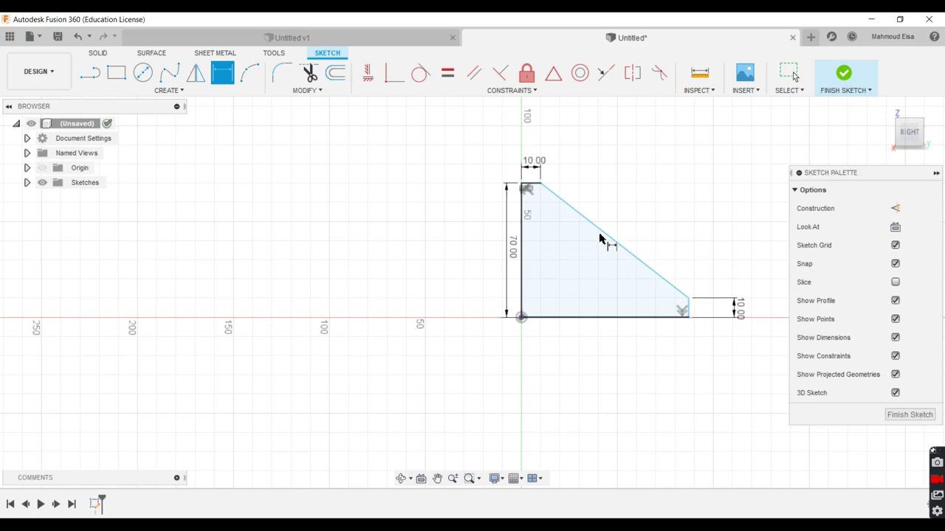
# Step: Trim away the sloping edge and replace it with an inward-curving 3-point arc between the two open endpoints
pyautogui.click(308, 72)
pyautogui.click(591, 219)
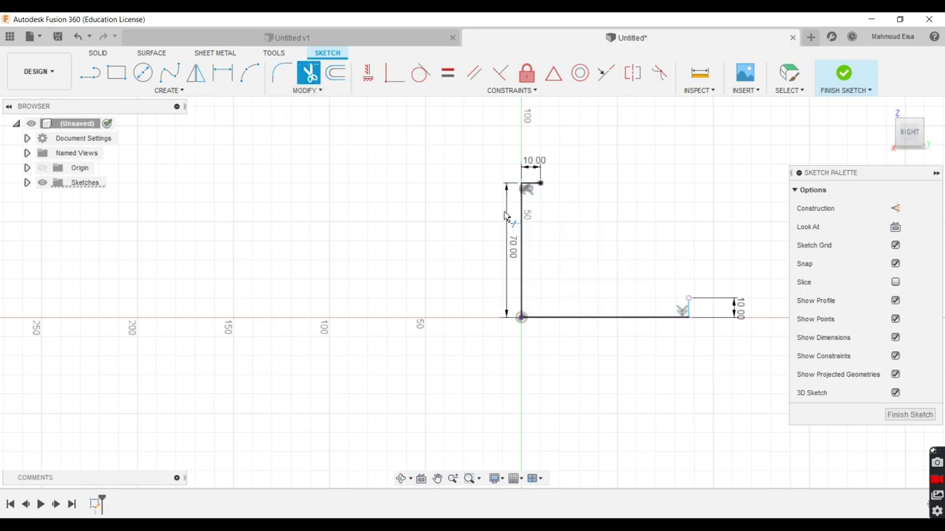
pyautogui.click(248, 71)
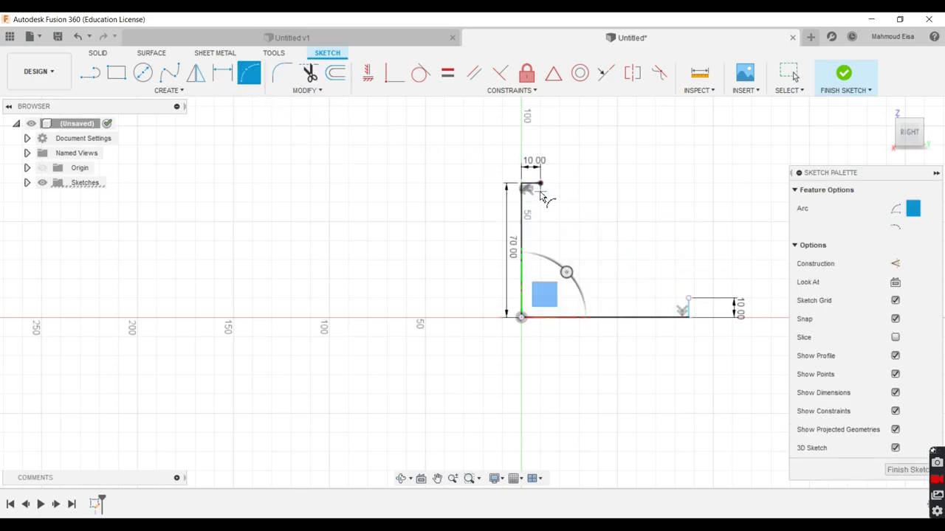
pyautogui.click(540, 184)
pyautogui.click(688, 298)
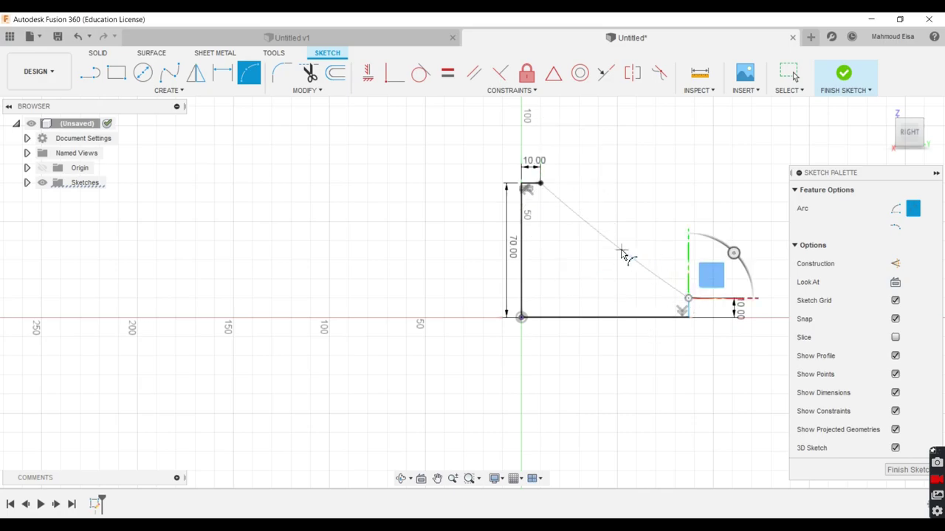
pyautogui.click(610, 264)
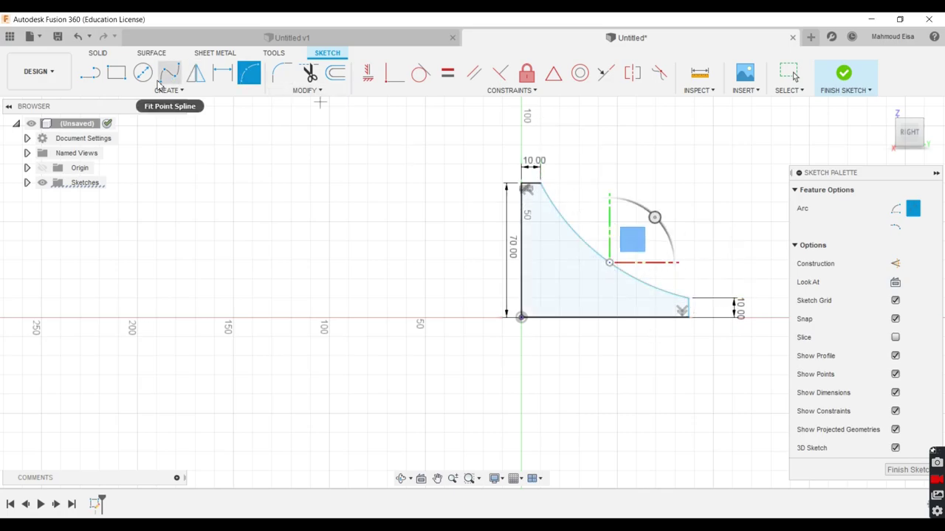
# Step: Dimension the concave arc to a radius of 70 mm
pyautogui.click(222, 72)
pyautogui.click(579, 222)
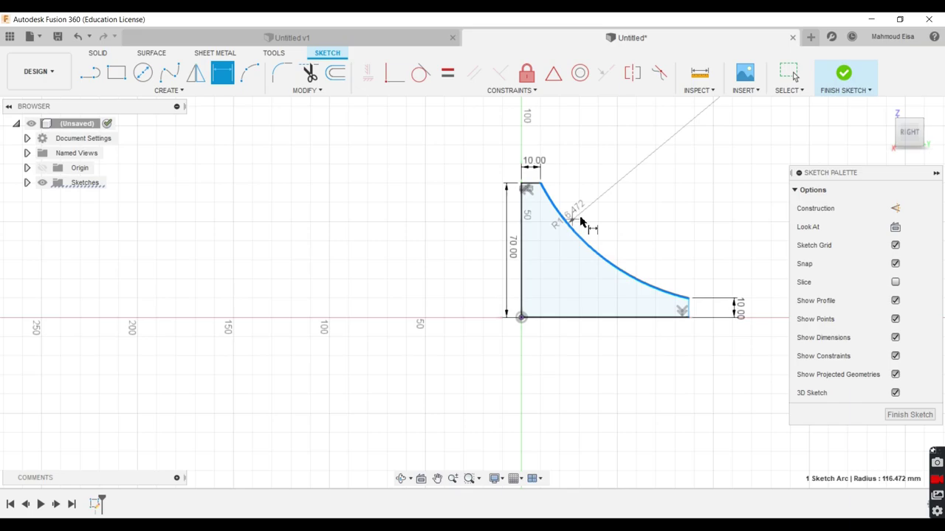
pyautogui.click(616, 204)
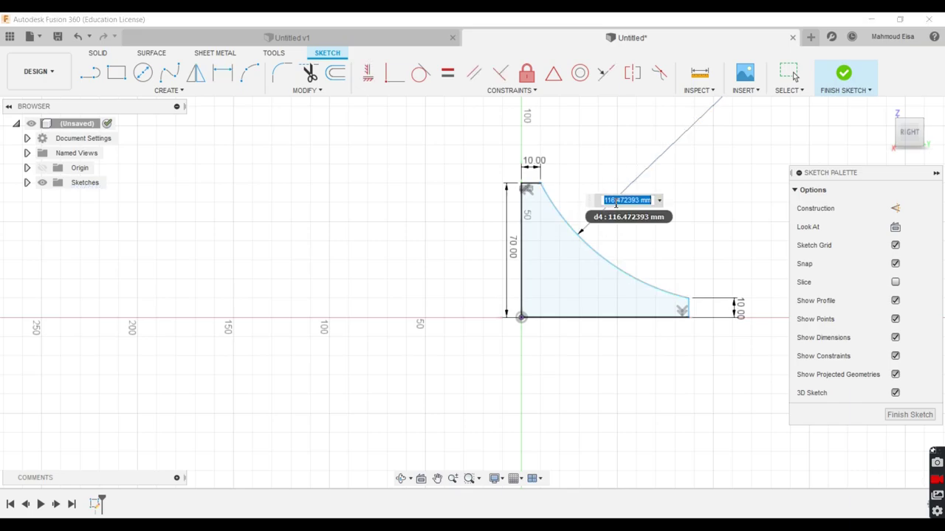
pyautogui.write('70')
pyautogui.press('Return')
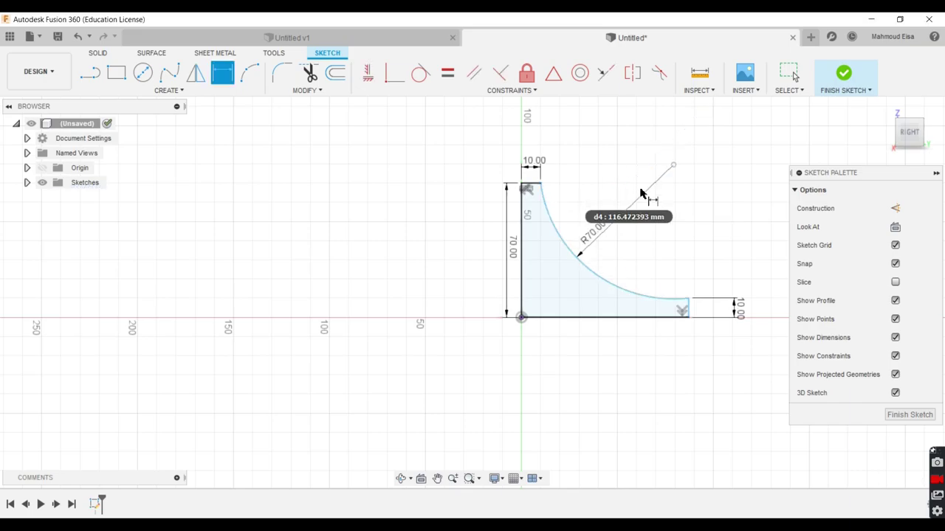
# Step: Dimension the profile's base line to 80 mm and finish the sketch
pyautogui.click(607, 322)
pyautogui.click(609, 347)
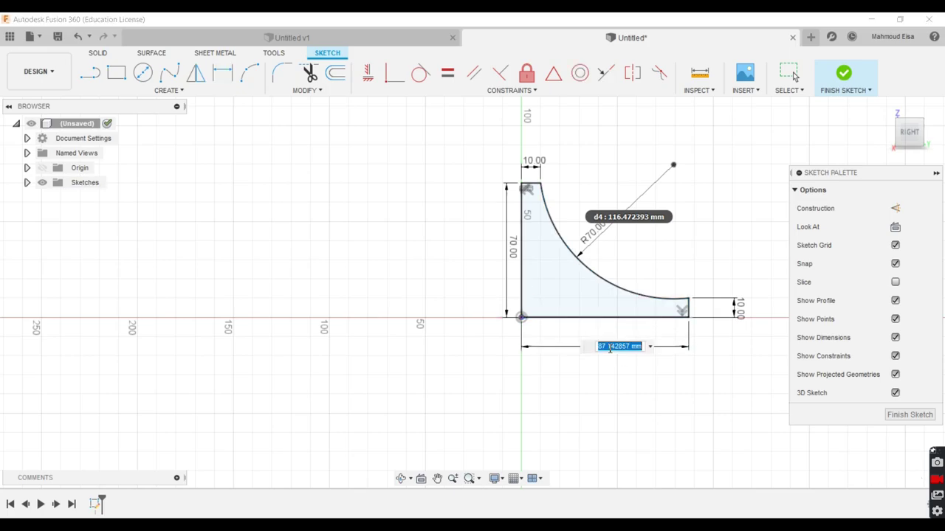
pyautogui.write('80')
pyautogui.press('Return')
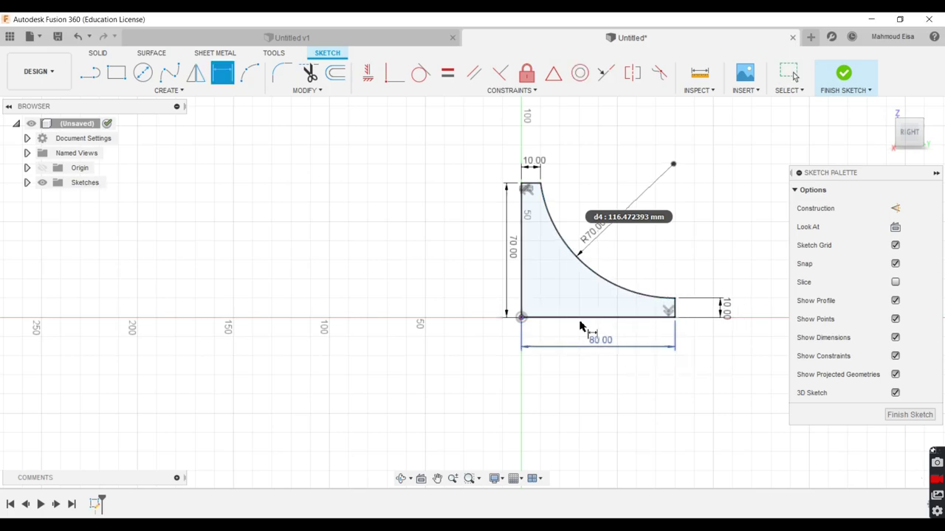
pyautogui.press('Escape')
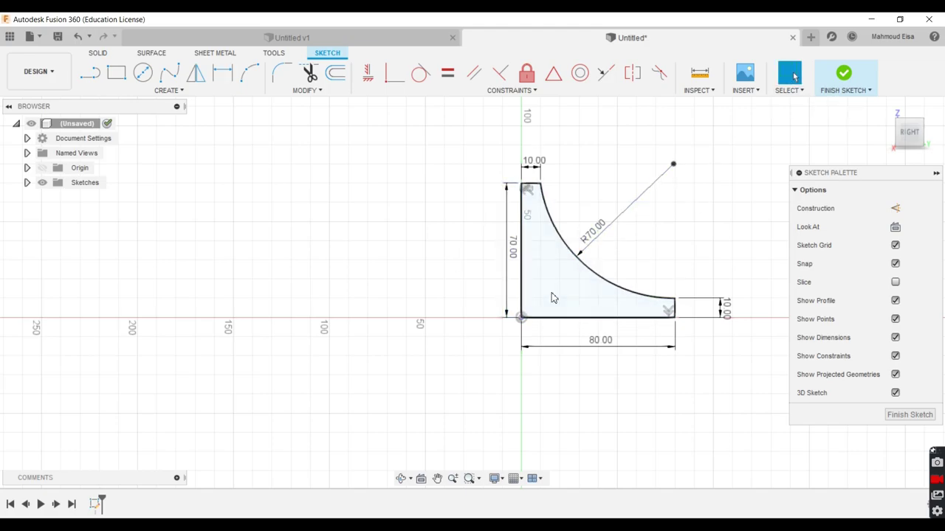
pyautogui.click(846, 72)
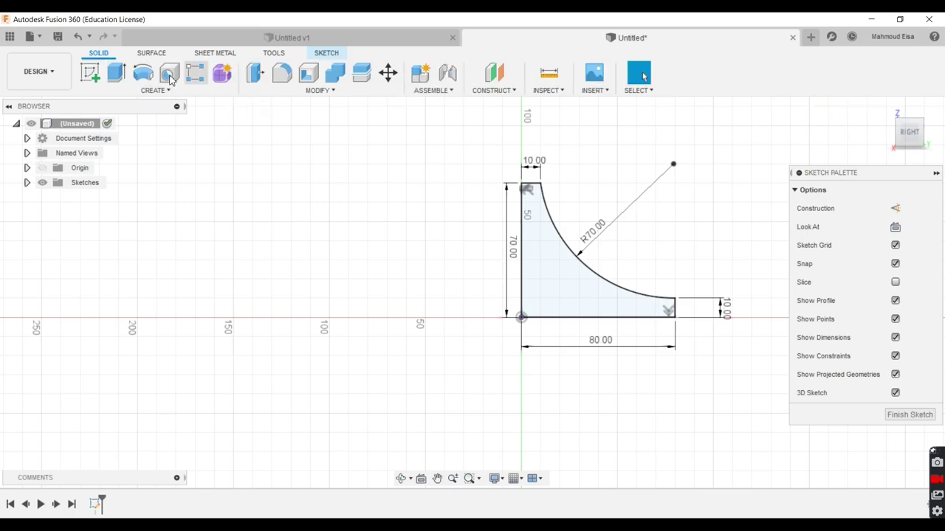
# Step: Revolve the profile 360° about its tall vertical edge as a new body
pyautogui.click(143, 72)
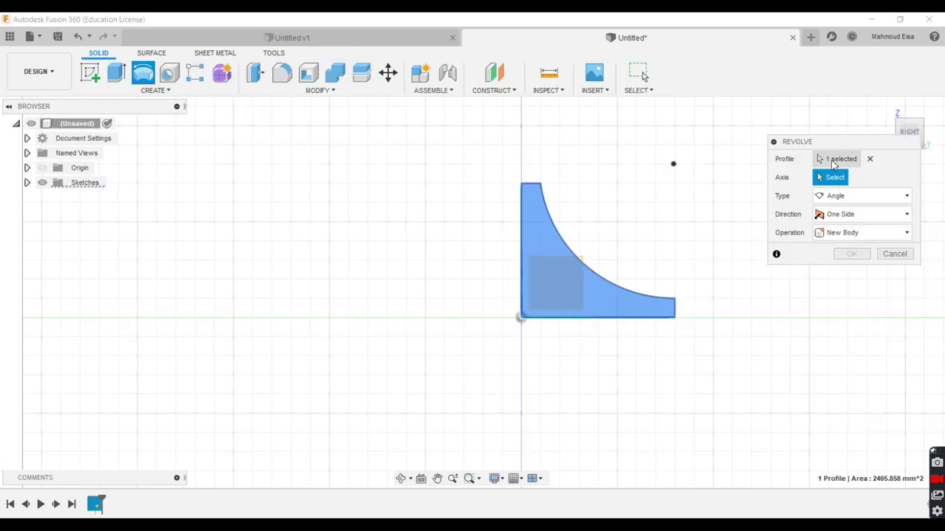
pyautogui.moveTo(809, 142); pyautogui.dragTo(780, 126)
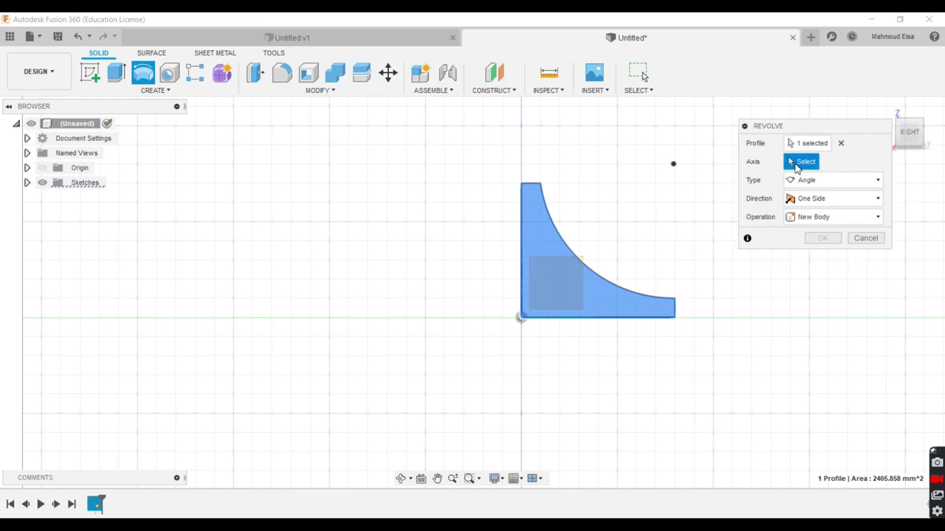
pyautogui.click(521, 237)
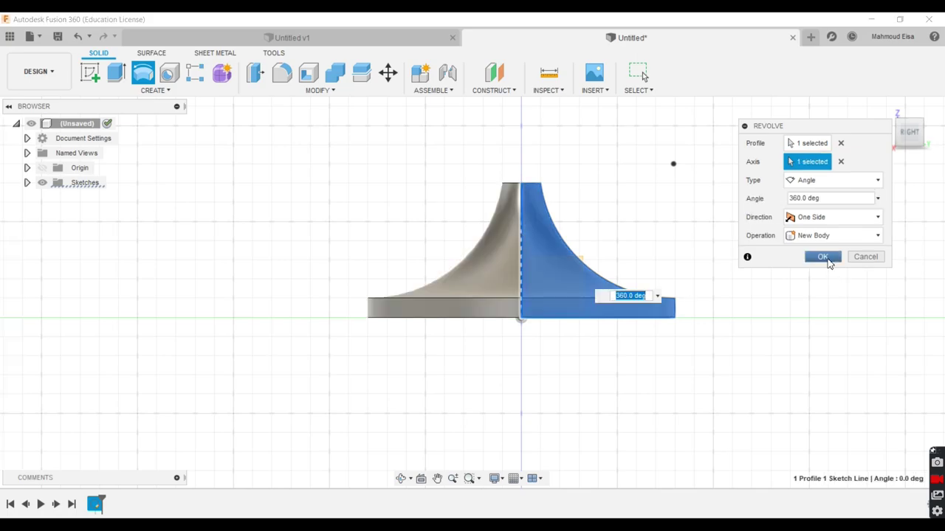
pyautogui.click(823, 258)
# Step: Start a new sketch on the small circular top face of the revolved body, viewed straight from above
pyautogui.keyDown('shift'); pyautogui.moveTo(635, 180); pyautogui.dragTo(544, 221, button='middle'); pyautogui.keyUp('shift')
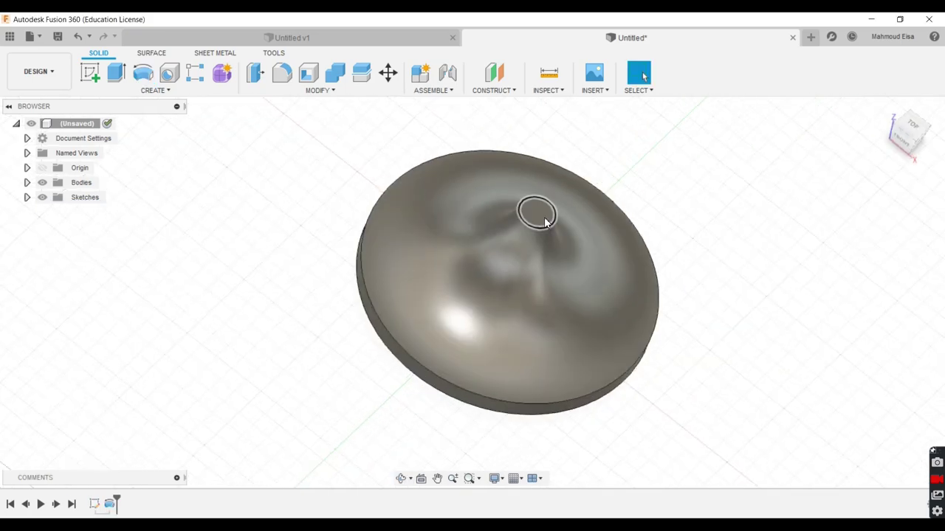
pyautogui.rightClick(544, 221)
pyautogui.click(542, 288)
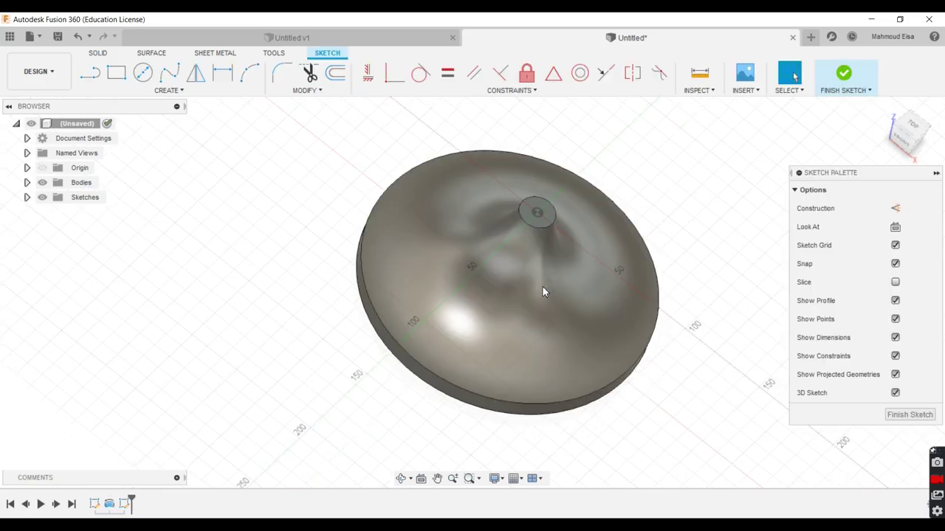
pyautogui.click(913, 125)
pyautogui.scroll(3, 366, 194)
pyautogui.scroll(-4, 367, 194)
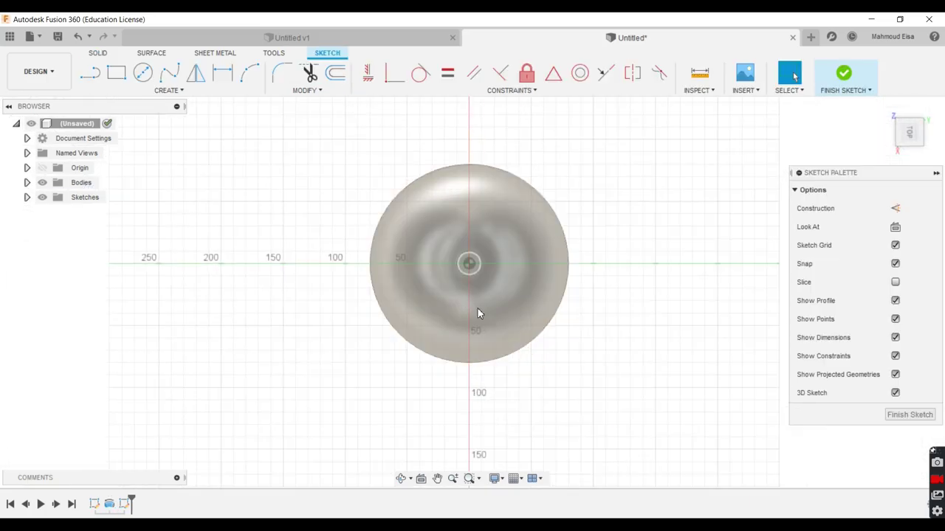
pyautogui.scroll(2, 456, 200)
pyautogui.keyDown('shift'); pyautogui.moveTo(455, 198); pyautogui.dragTo(523, 242, button='middle'); pyautogui.keyUp('shift')
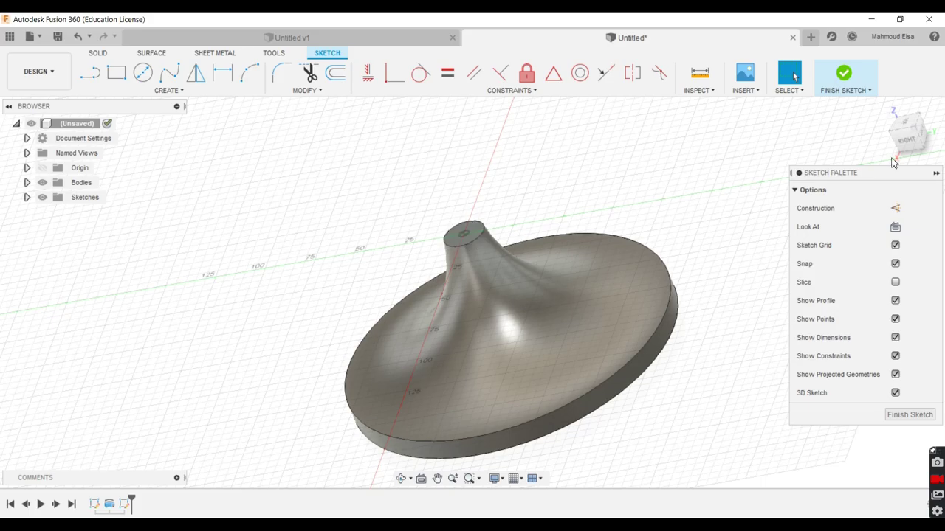
pyautogui.click(905, 124)
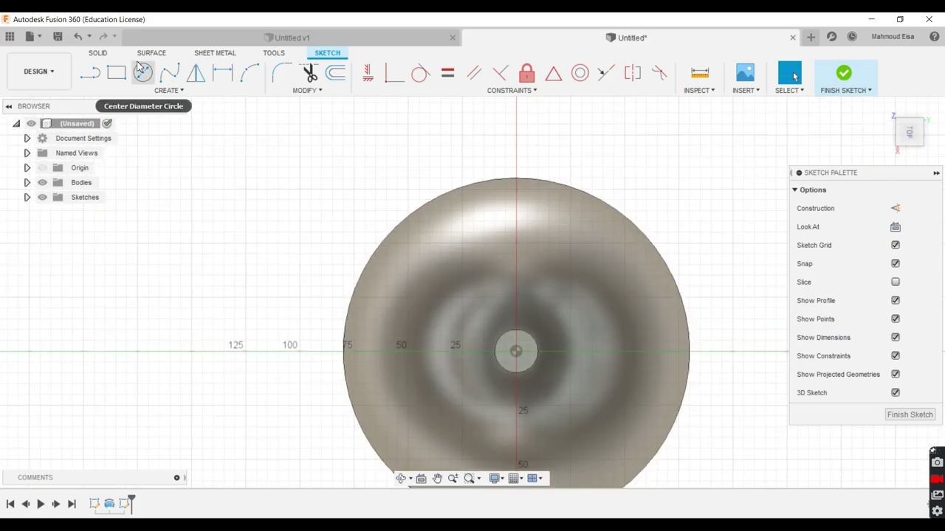
# Step: Sketch a three-point arc from the centre of the top face to near the body's outer rim, with a chord of about 78 mm
pyautogui.click(90, 71)
pyautogui.click(248, 71)
pyautogui.scroll(3, 279, 137)
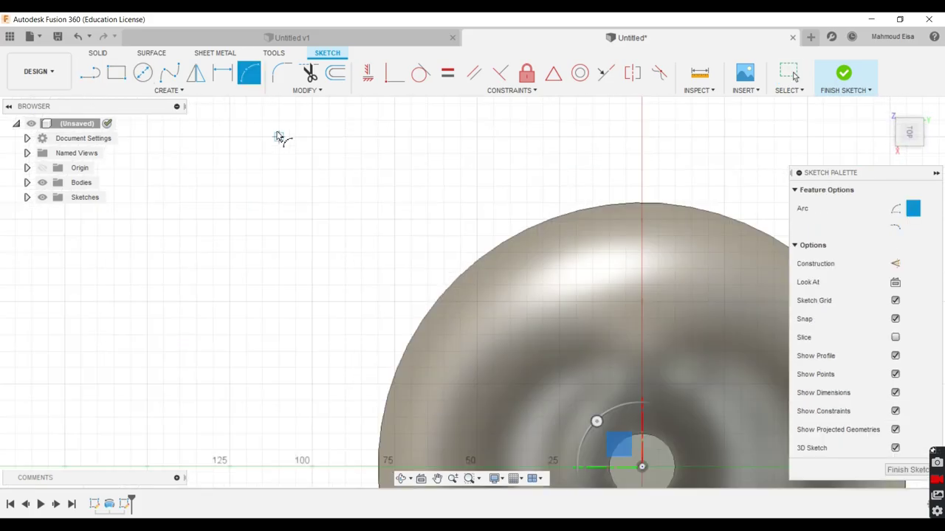
pyautogui.scroll(-5, 280, 136)
pyautogui.scroll(2, 389, 275)
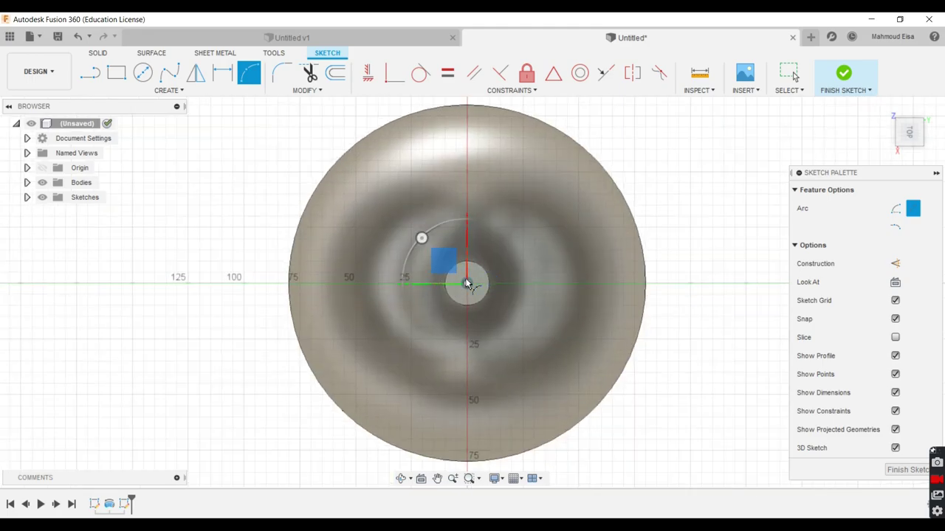
pyautogui.click(467, 285)
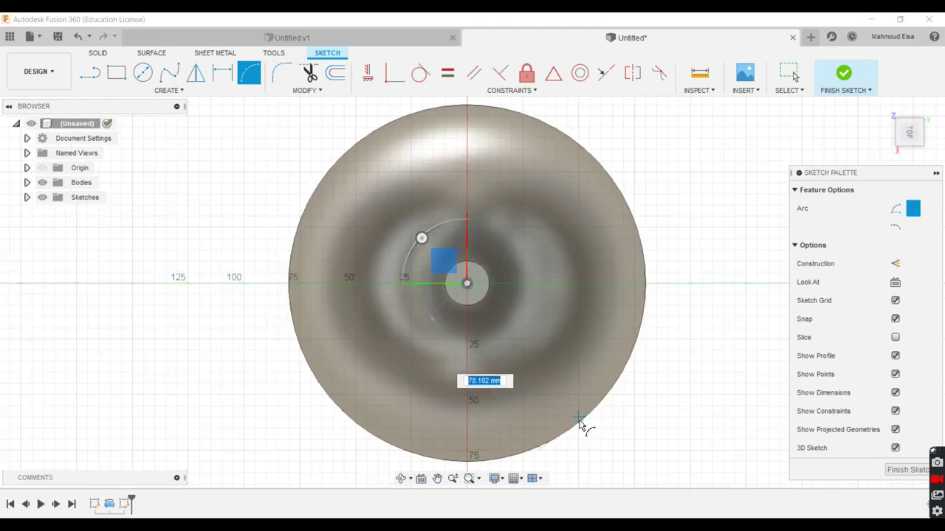
pyautogui.click(578, 419)
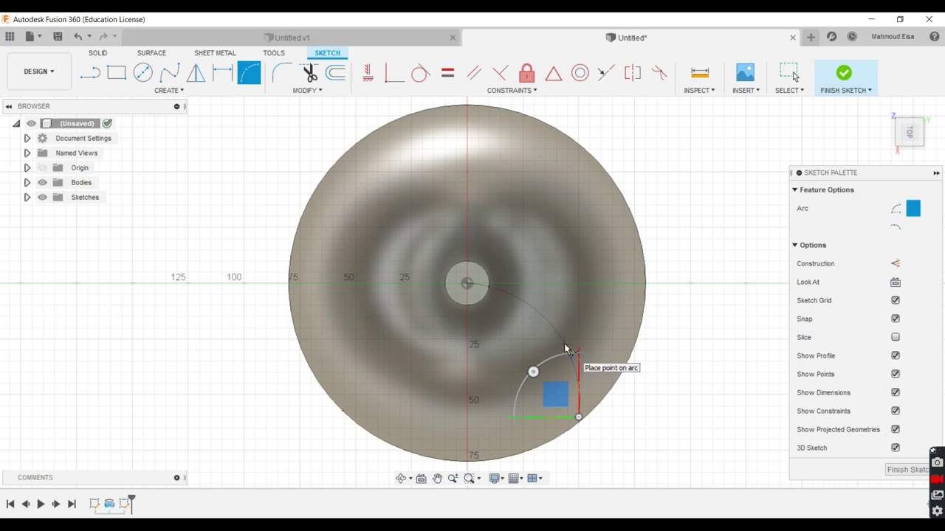
pyautogui.click(577, 367)
pyautogui.click(789, 72)
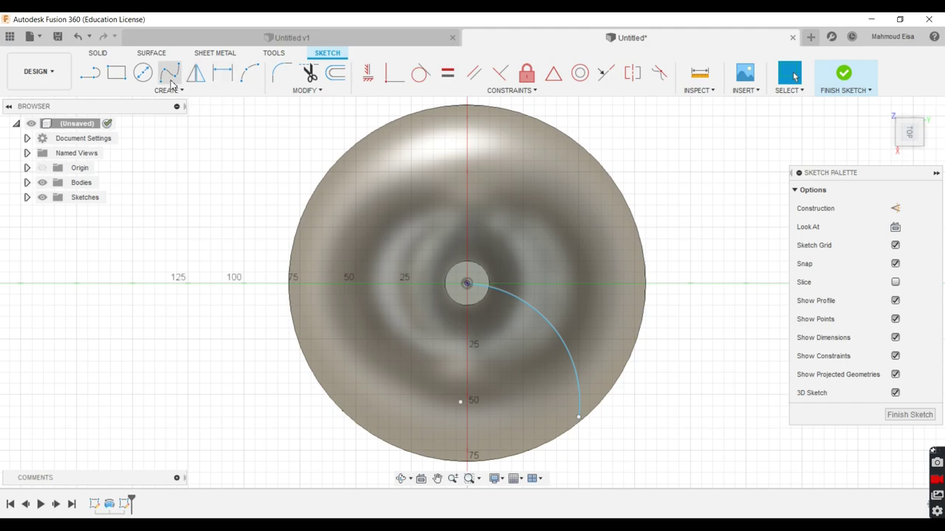
# Step: Dimension the vertical distance between the arc's centre point and the sketch origin to 55 mm
pyautogui.click(221, 73)
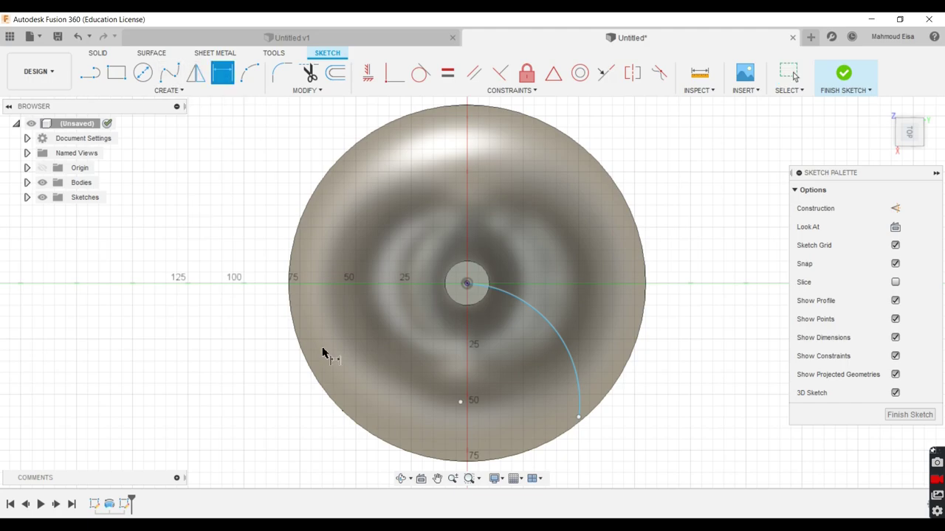
pyautogui.click(459, 403)
pyautogui.click(467, 284)
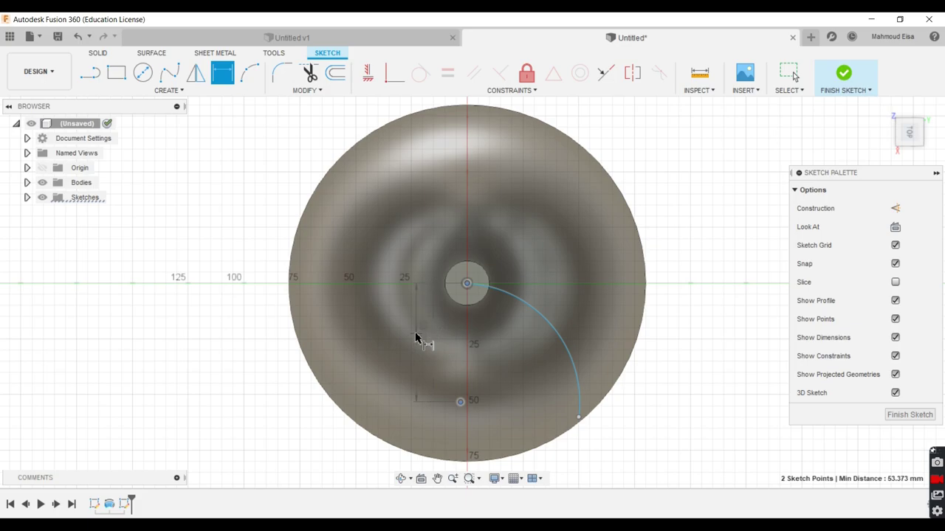
pyautogui.click(417, 333)
pyautogui.write('55')
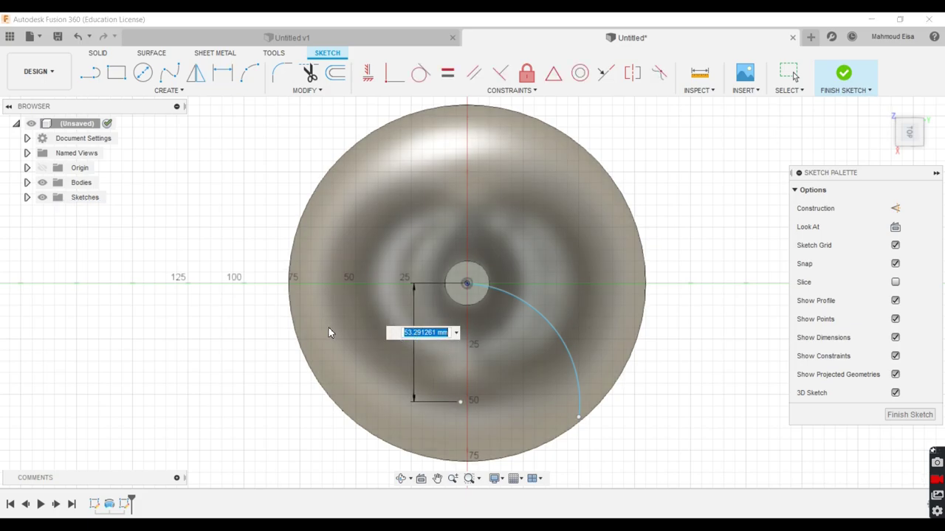
pyautogui.press('Return')
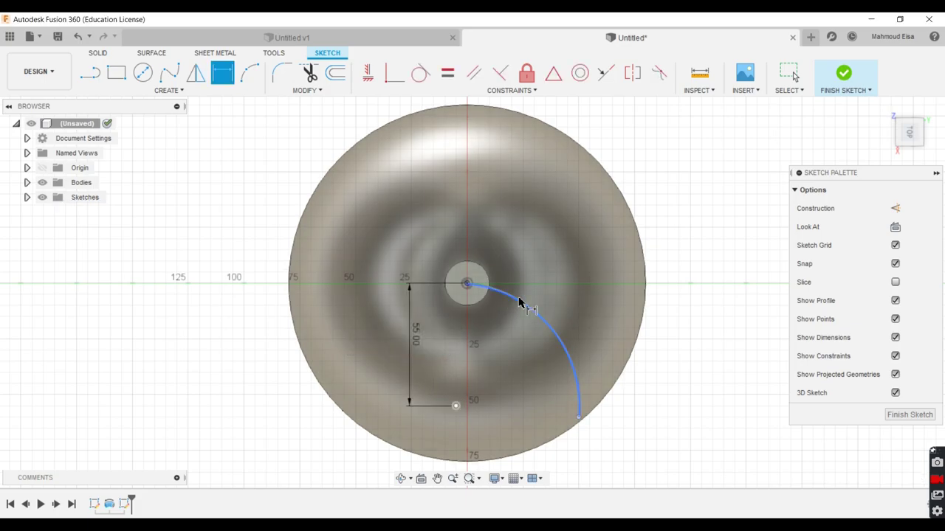
# Step: Dimension the arc's radius to 55 mm
pyautogui.click(530, 307)
pyautogui.click(559, 313)
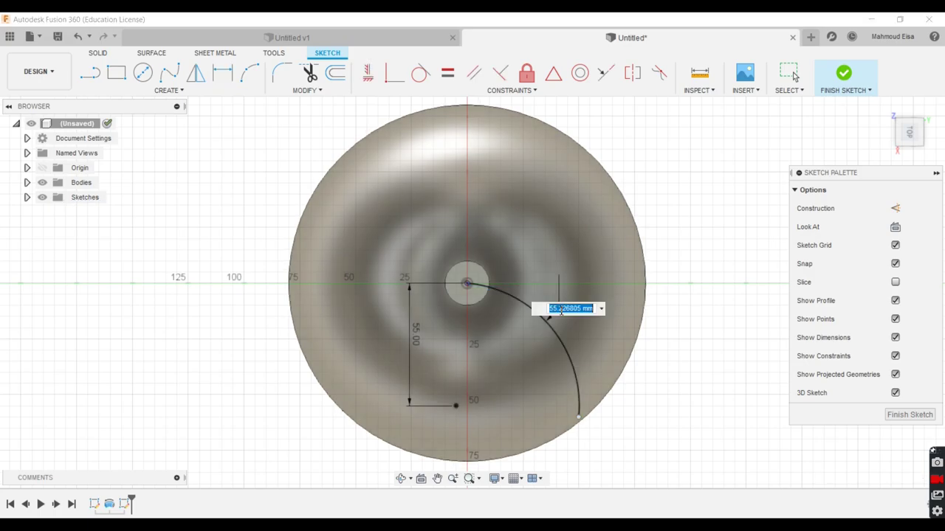
pyautogui.write('55')
pyautogui.press('Return')
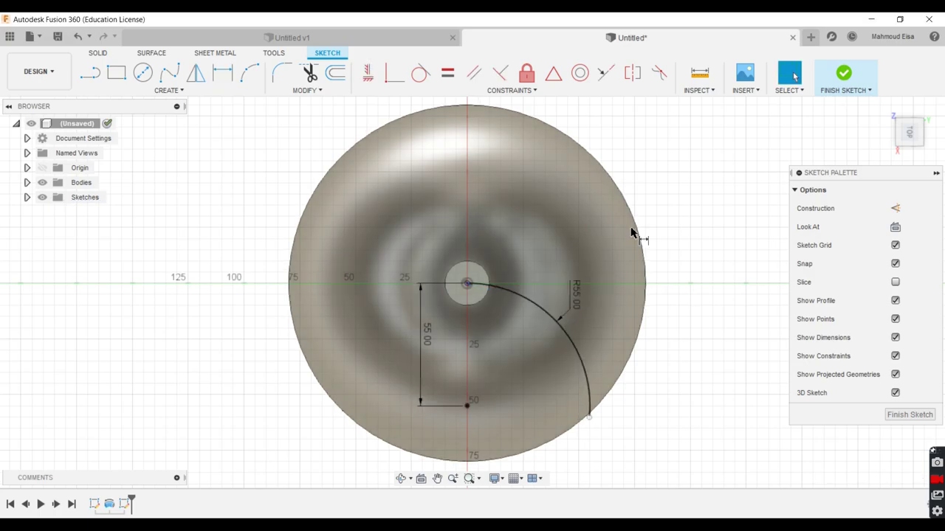
pyautogui.press('Escape')
# Step: Offset the arc by -1.5 mm, toward its centre, to form a thin curved strip
pyautogui.click(336, 72)
pyautogui.click(574, 357)
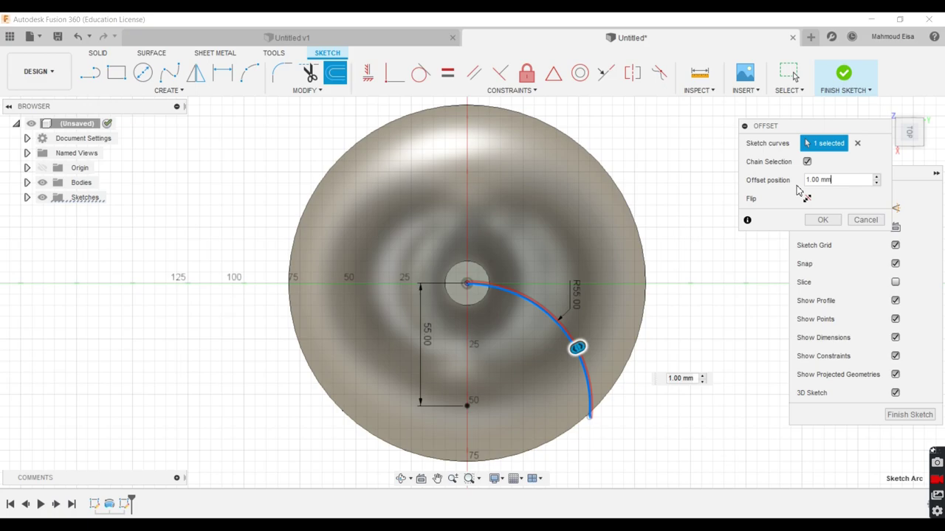
pyautogui.press('BackSpace')
pyautogui.press('BackSpace')
pyautogui.press('BackSpace')
pyautogui.press('BackSpace')
pyautogui.press('BackSpace')
pyautogui.press('BackSpace')
pyautogui.press('BackSpace')
pyautogui.write('-1.5')
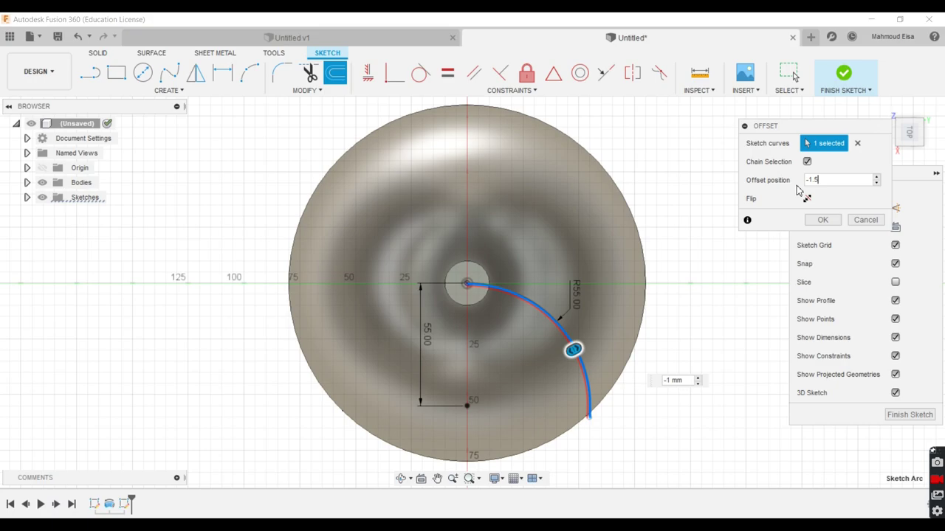
pyautogui.press('Return')
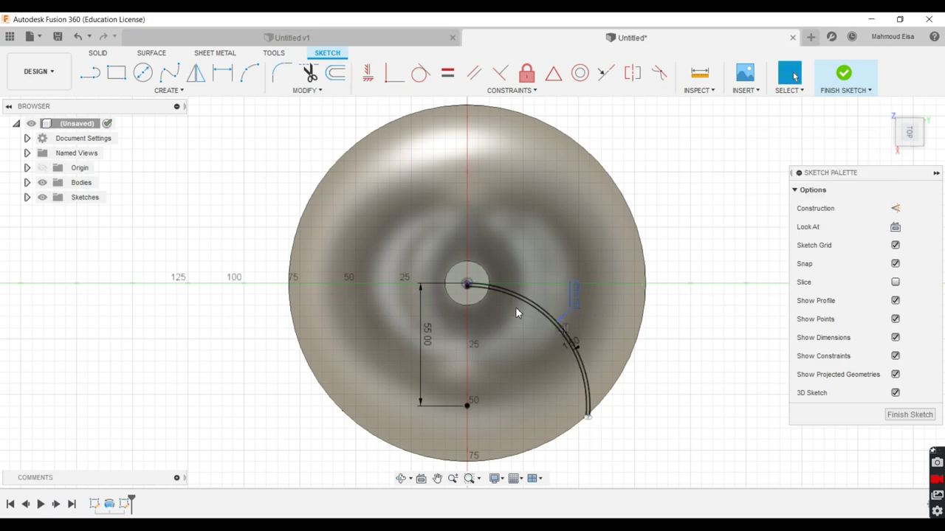
# Step: Close both open ends of the curved strip with short lines joining the two arcs, and finish the sketch
pyautogui.scroll(3, 502, 289)
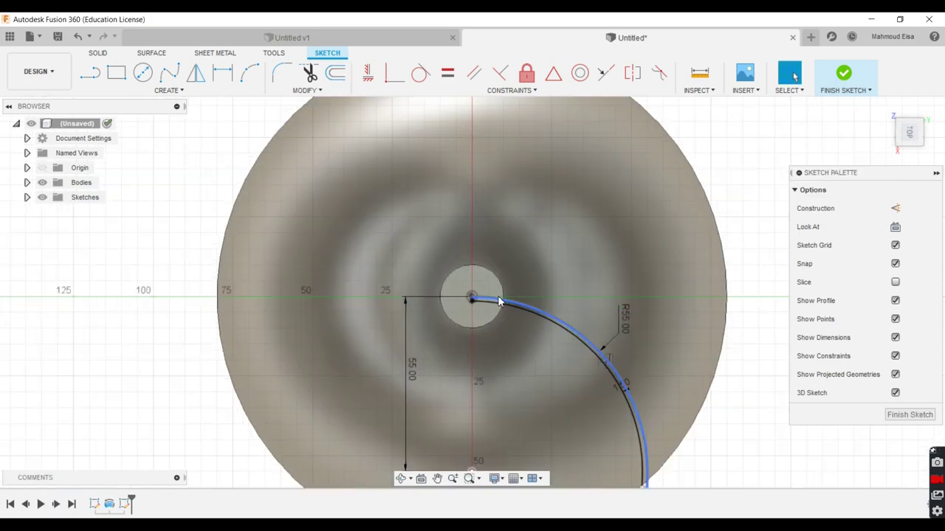
pyautogui.scroll(2, 498, 296)
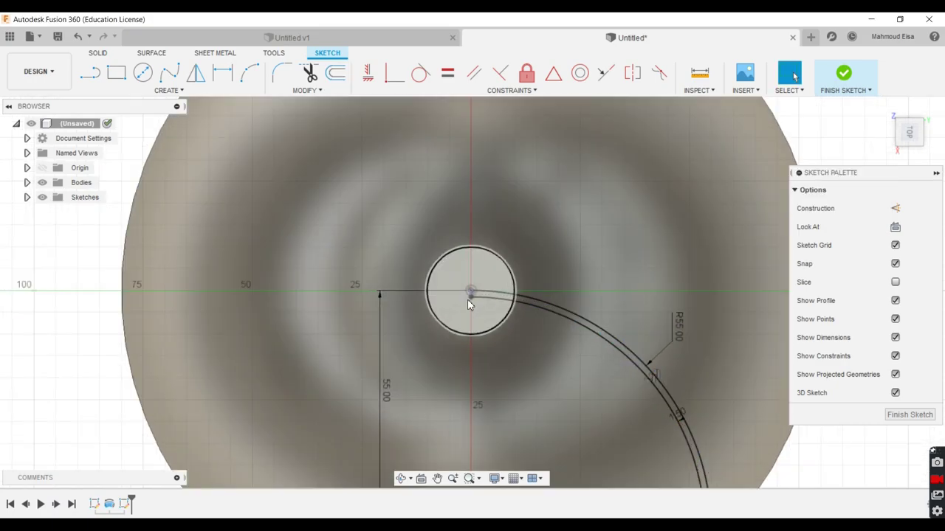
pyautogui.click(90, 72)
pyautogui.scroll(3, 496, 290)
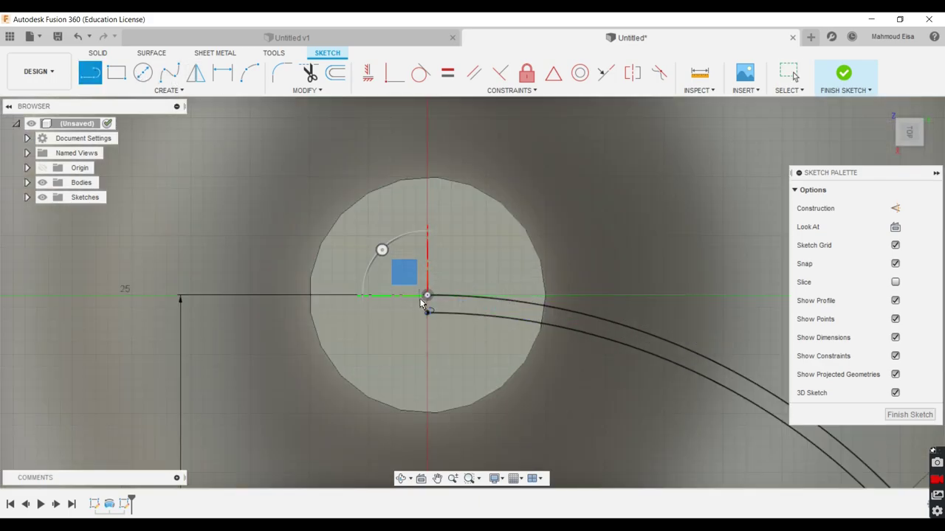
pyautogui.click(427, 295)
pyautogui.click(427, 313)
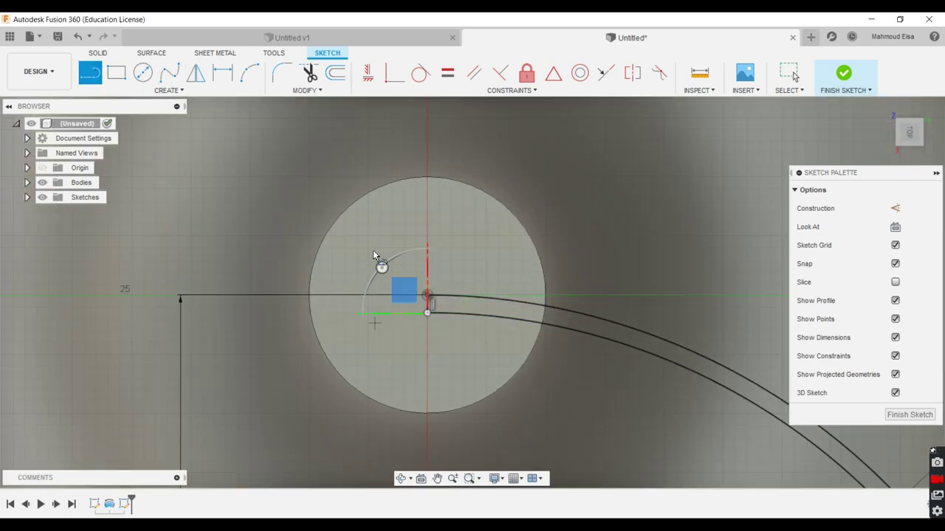
pyautogui.scroll(-6, 373, 255)
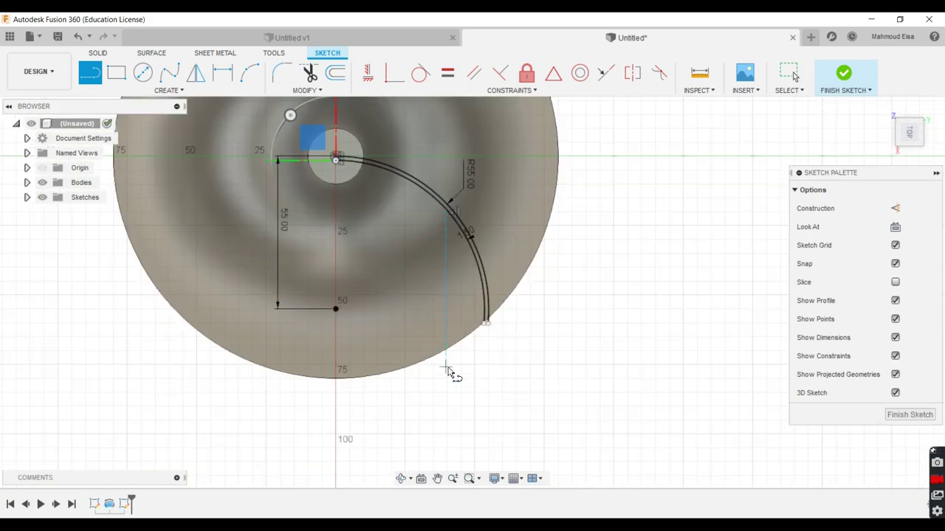
pyautogui.scroll(5, 448, 372)
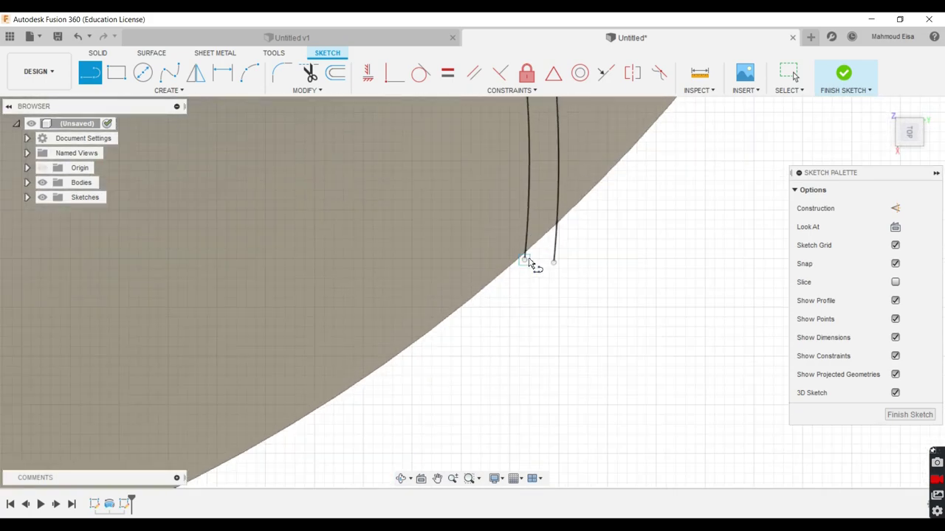
pyautogui.scroll(-6, 527, 240)
pyautogui.press('Escape')
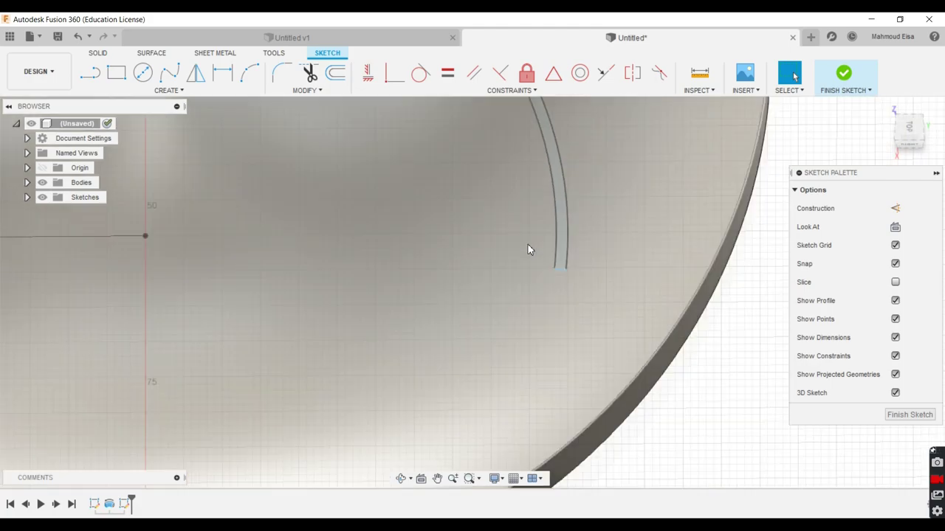
pyautogui.scroll(-5, 529, 241)
pyautogui.scroll(8, 519, 161)
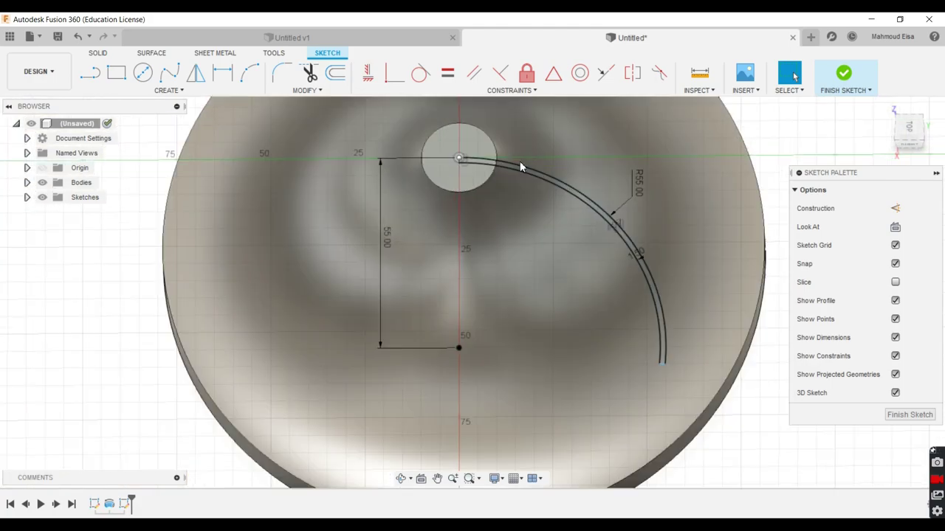
pyautogui.scroll(-3, 440, 232)
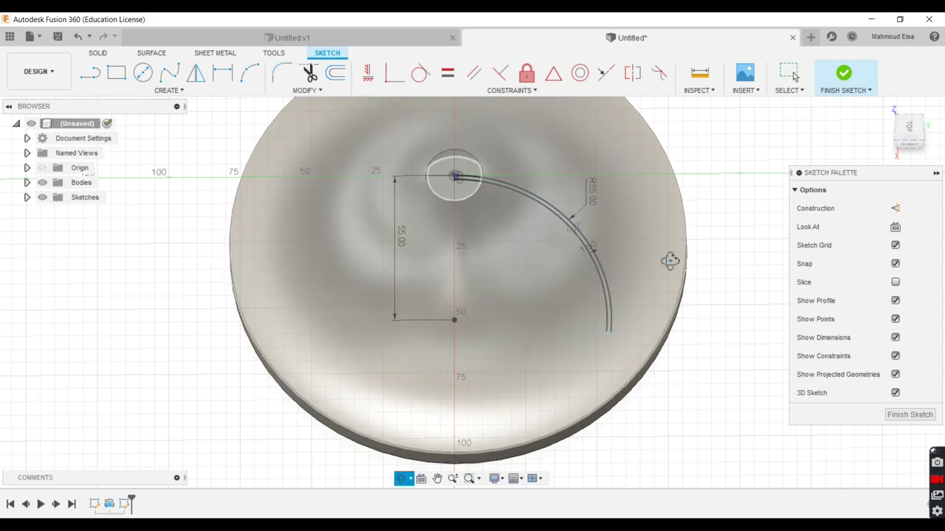
pyautogui.keyDown('shift'); pyautogui.moveTo(669, 259); pyautogui.dragTo(713, 198, button='middle'); pyautogui.keyUp('shift')
pyautogui.click(843, 74)
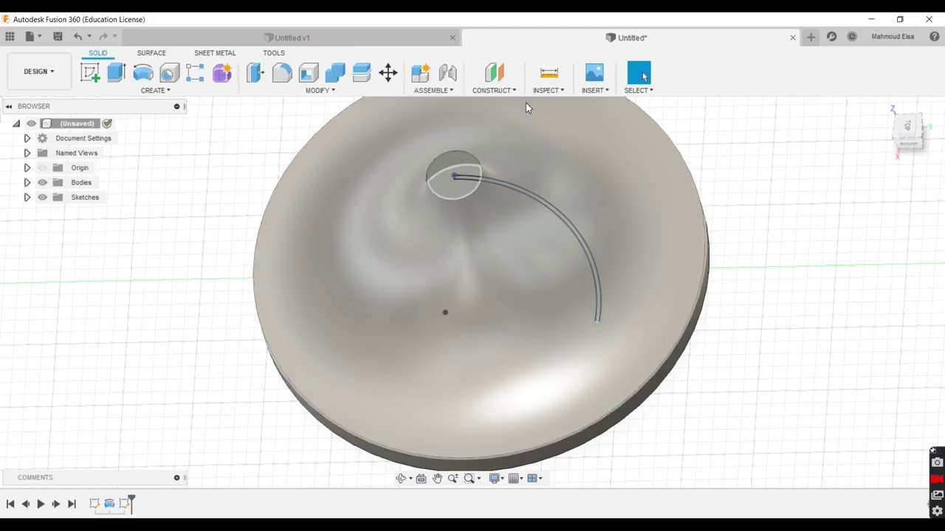
# Step: Create a construction plane offset -7 mm from the flat bottom face of the revolved body
pyautogui.click(502, 78)
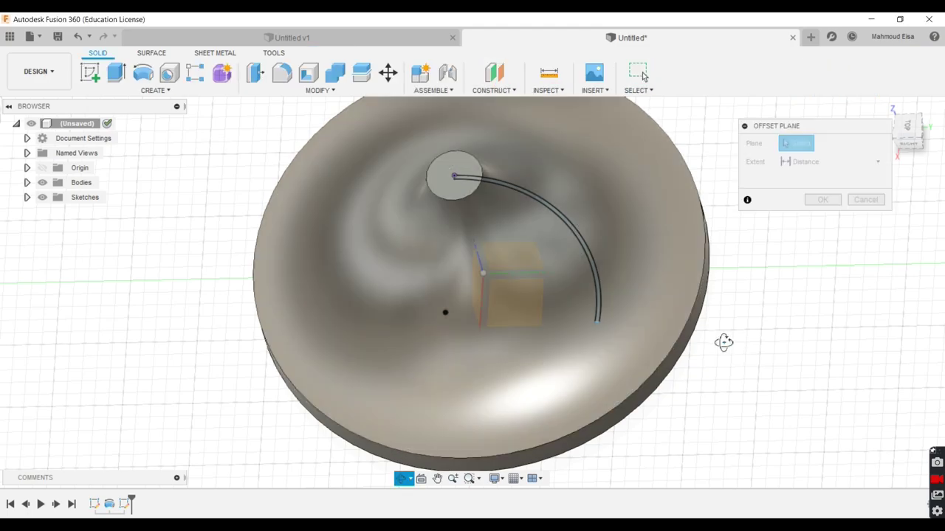
pyautogui.keyDown('shift'); pyautogui.moveTo(723, 340); pyautogui.dragTo(691, 301, button='middle'); pyautogui.keyUp('shift')
pyautogui.click(756, 357)
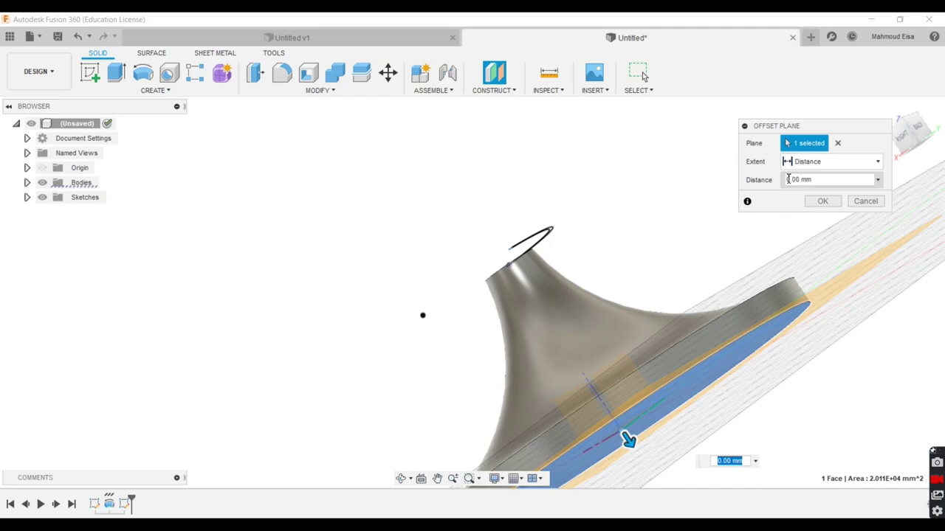
pyautogui.moveTo(788, 179); pyautogui.dragTo(845, 179)
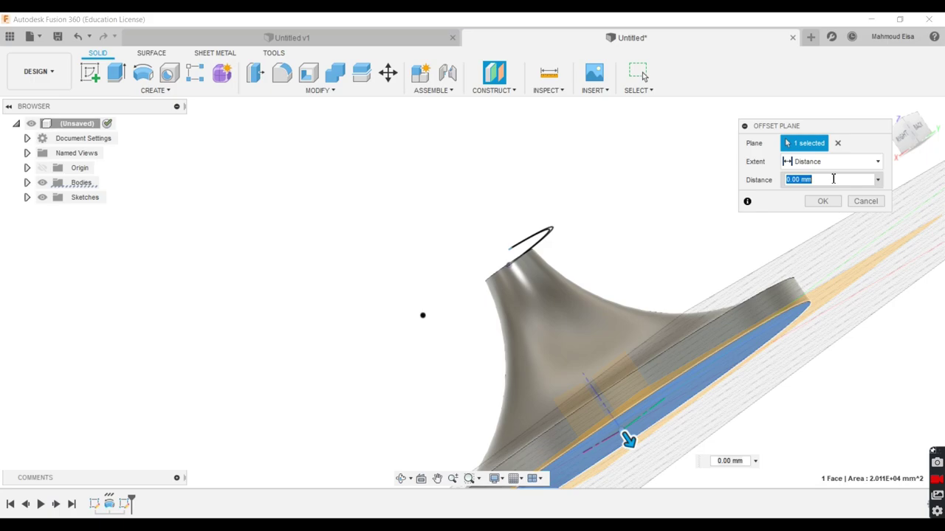
pyautogui.write('-7')
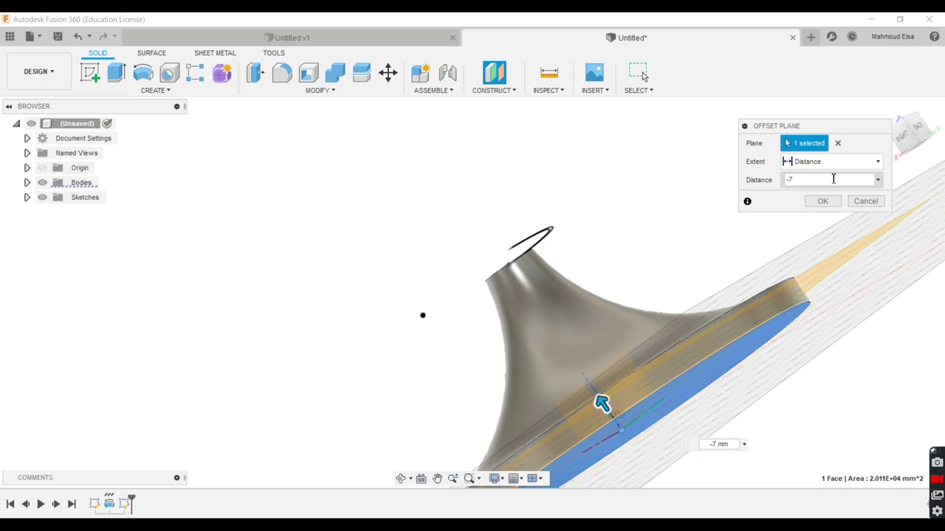
pyautogui.press('Return')
# Step: Start a new sketch on the offset construction plane
pyautogui.scroll(2, 864, 229)
pyautogui.keyDown('shift'); pyautogui.moveTo(864, 228); pyautogui.dragTo(698, 186, button='middle'); pyautogui.keyUp('shift')
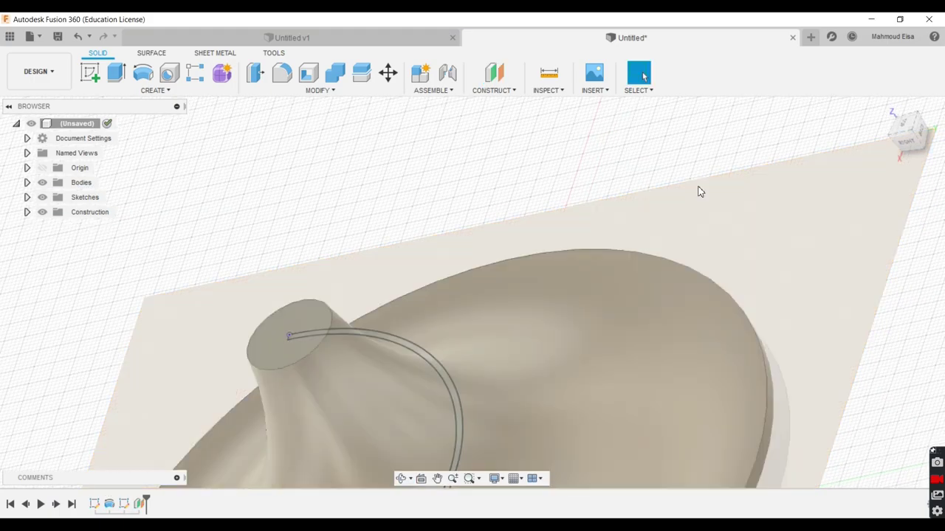
pyautogui.scroll(3, 691, 194)
pyautogui.scroll(-3, 680, 192)
pyautogui.scroll(-4, 698, 181)
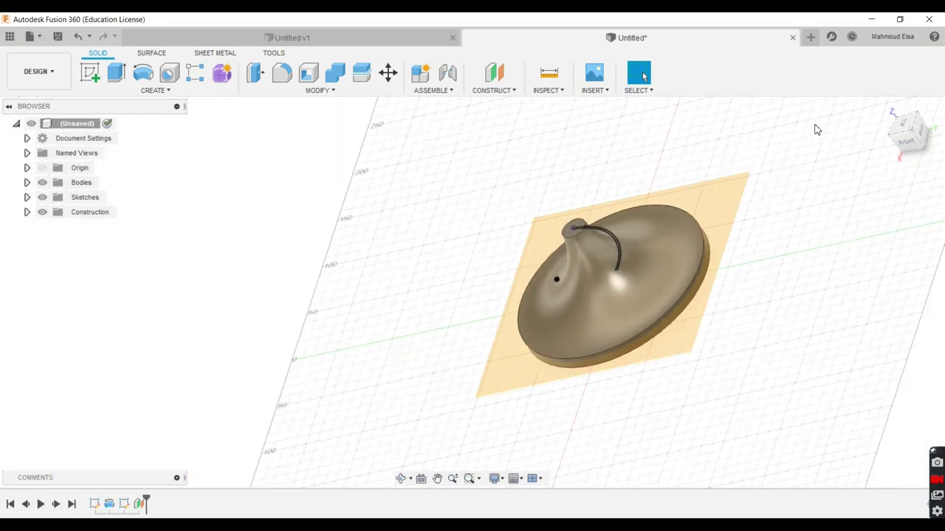
pyautogui.click(886, 111)
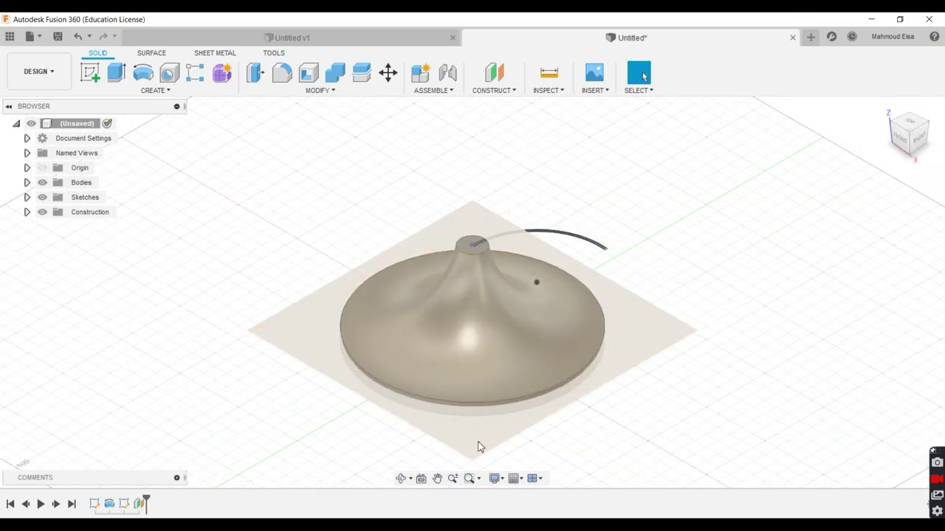
pyautogui.keyDown('shift'); pyautogui.moveTo(667, 354); pyautogui.dragTo(645, 354, button='middle'); pyautogui.keyUp('shift')
pyautogui.rightClick(642, 343)
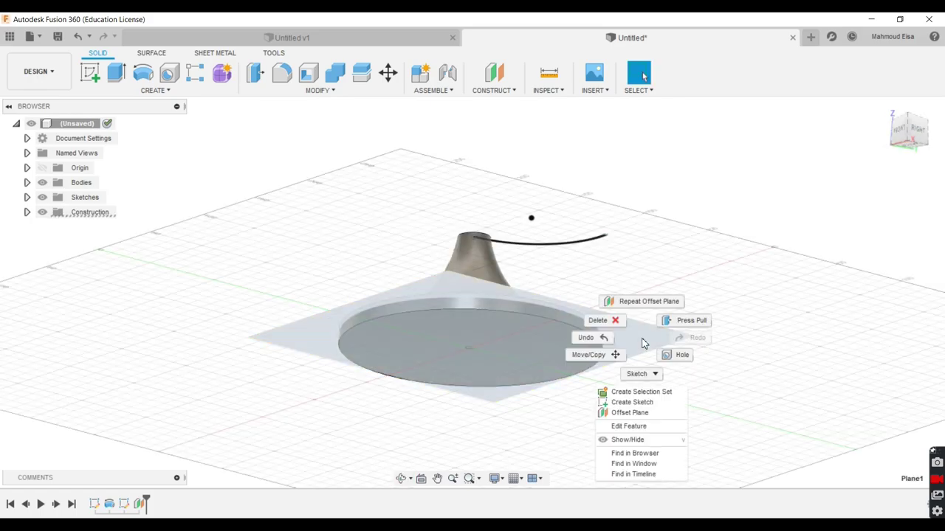
pyautogui.click(624, 403)
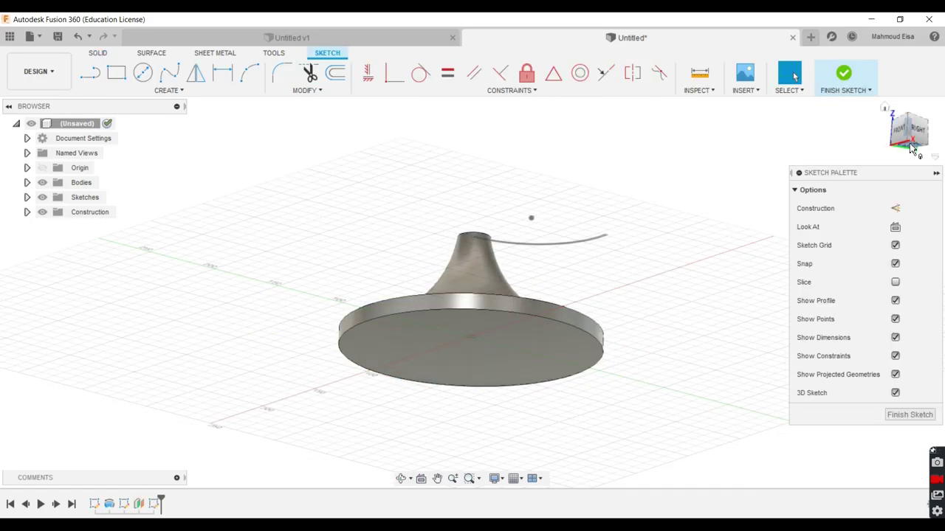
# Step: Draw a straight line about 80 mm long from the origin along the green axis to the disc's outer edge
pyautogui.press('l')
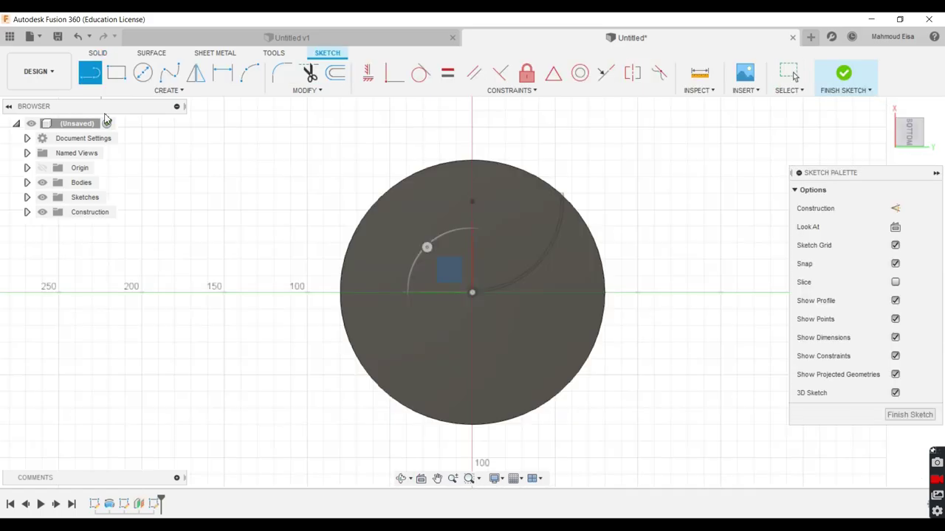
pyautogui.click(474, 293)
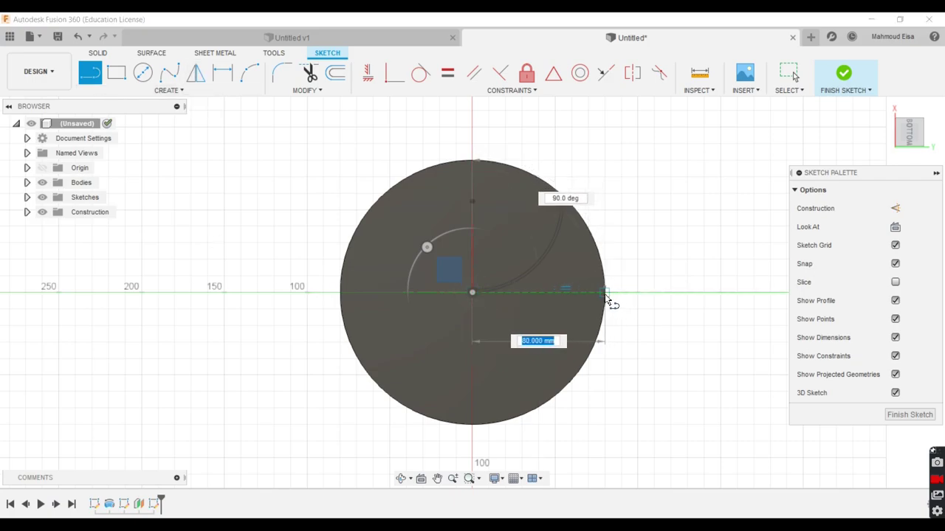
pyautogui.click(606, 294)
pyautogui.click(789, 74)
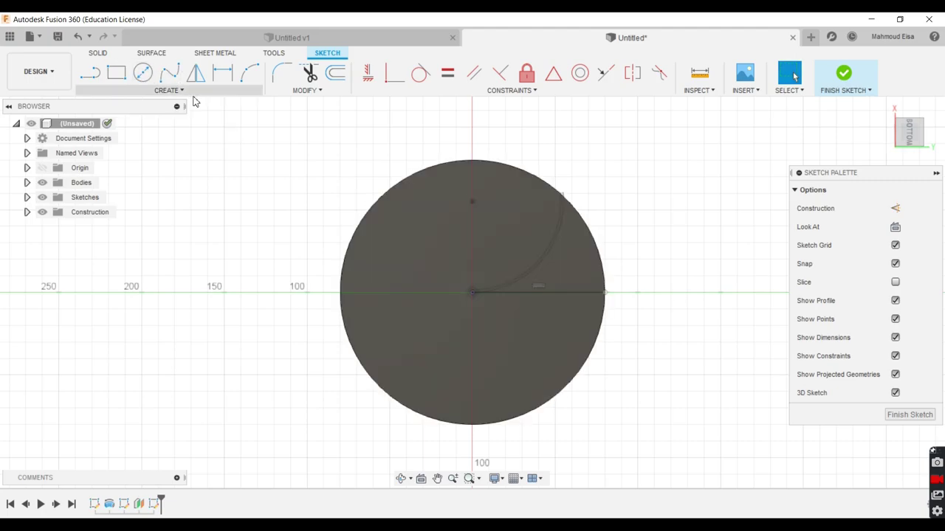
# Step: Dimension the straight line and set its length to 78 mm
pyautogui.click(222, 72)
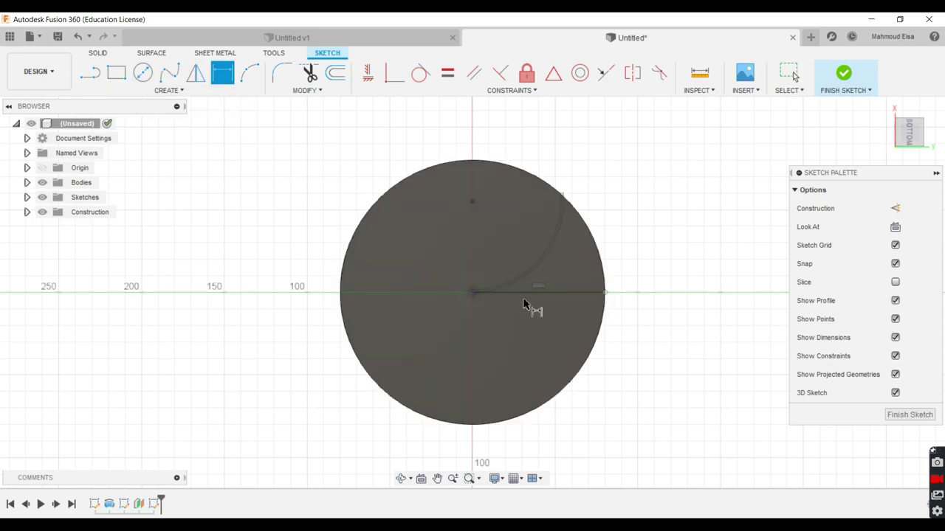
pyautogui.click(569, 295)
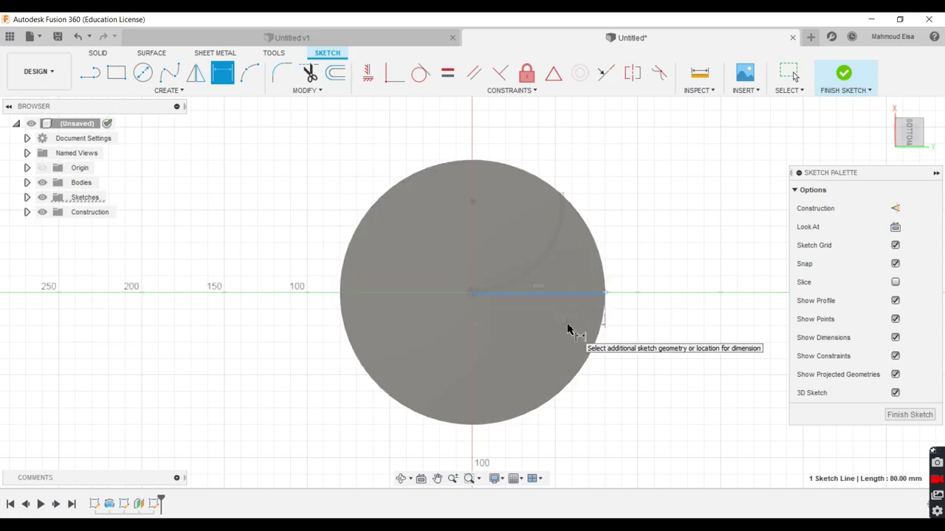
pyautogui.click(570, 327)
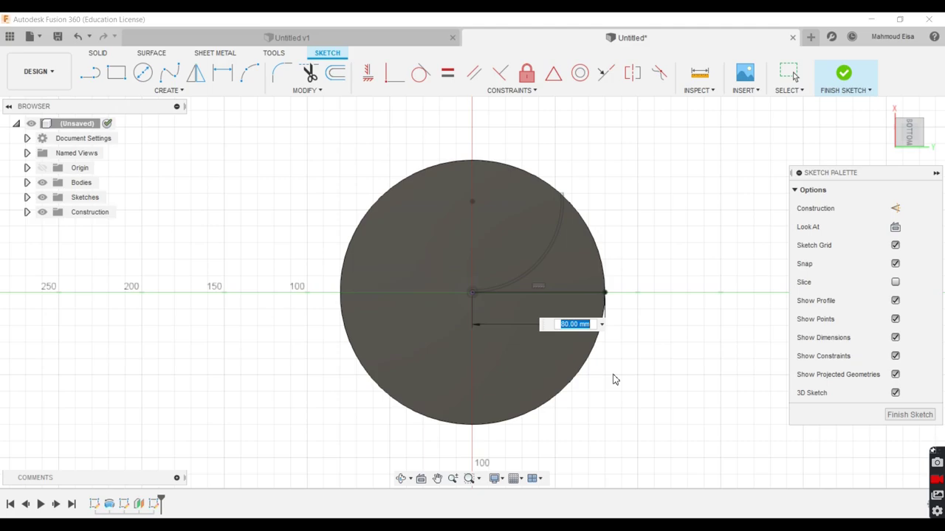
pyautogui.write('78')
pyautogui.press('Return')
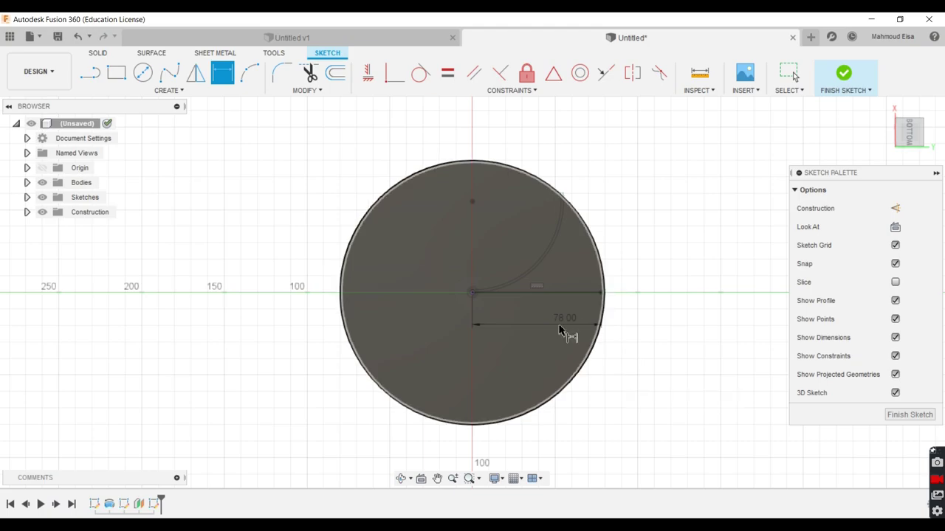
pyautogui.click(788, 72)
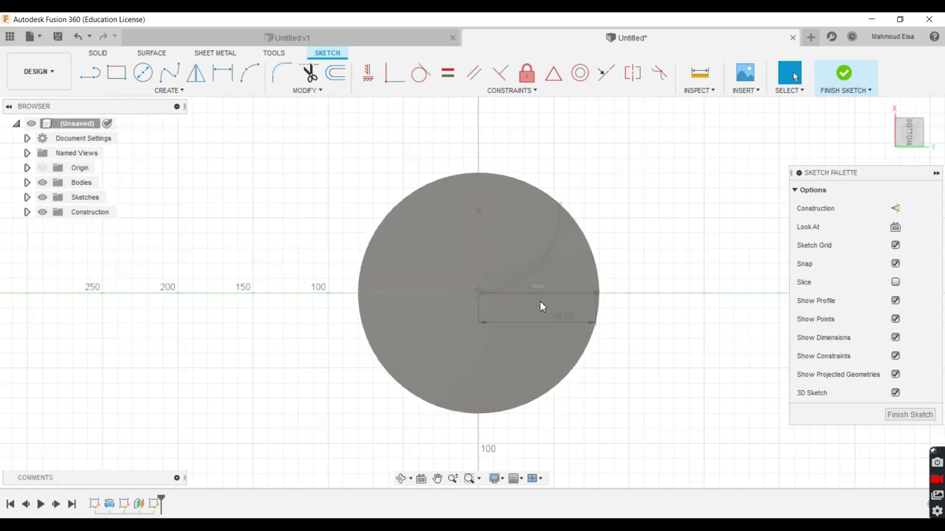
# Step: Offset the 78 mm line by 2.2 mm to form a narrow straight strip
pyautogui.scroll(3, 539, 300)
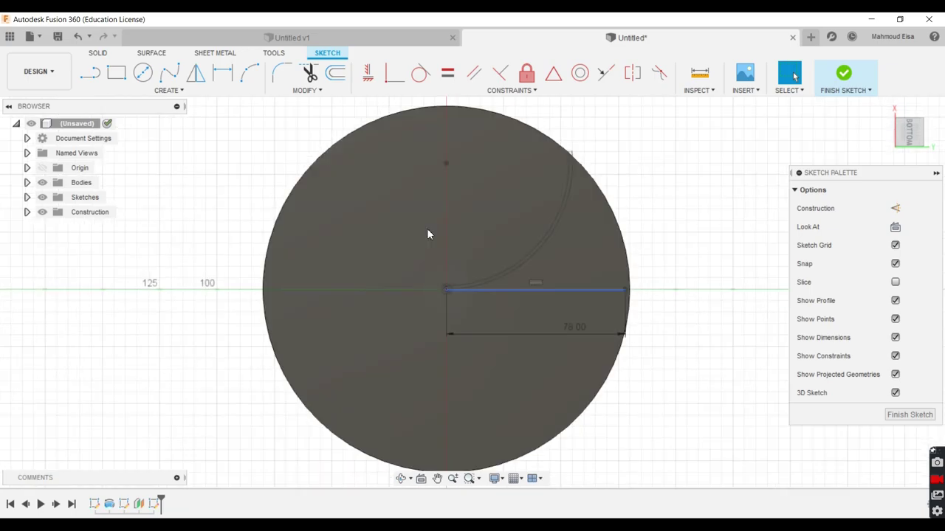
pyautogui.click(335, 73)
pyautogui.click(546, 291)
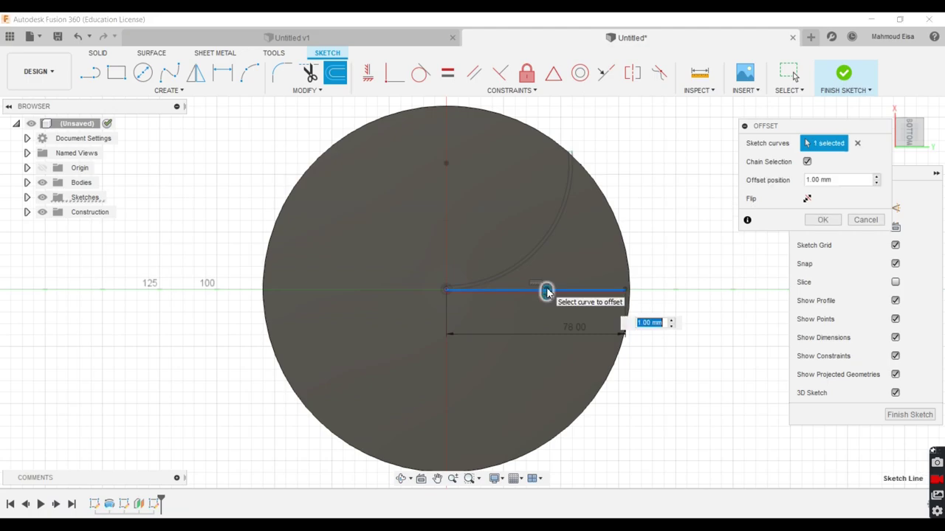
pyautogui.click(846, 178)
pyautogui.moveTo(846, 177); pyautogui.dragTo(803, 183)
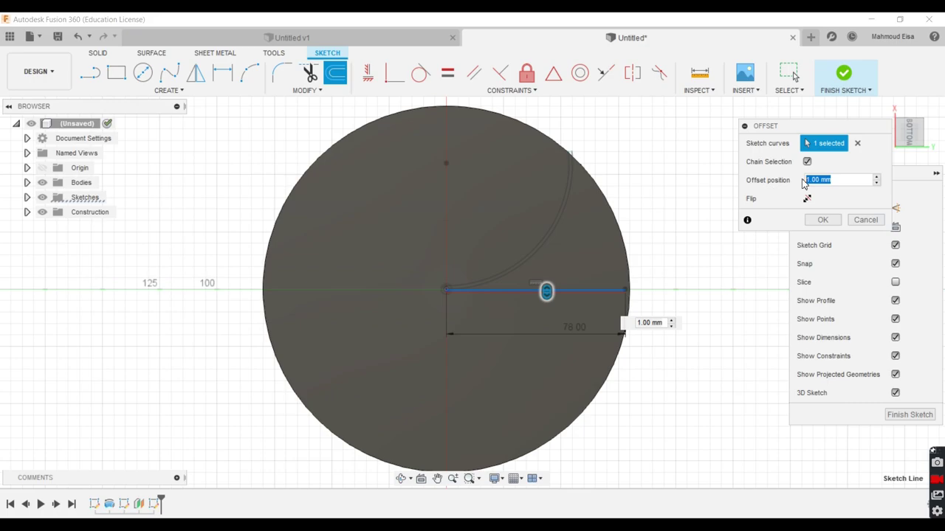
pyautogui.write('2.2')
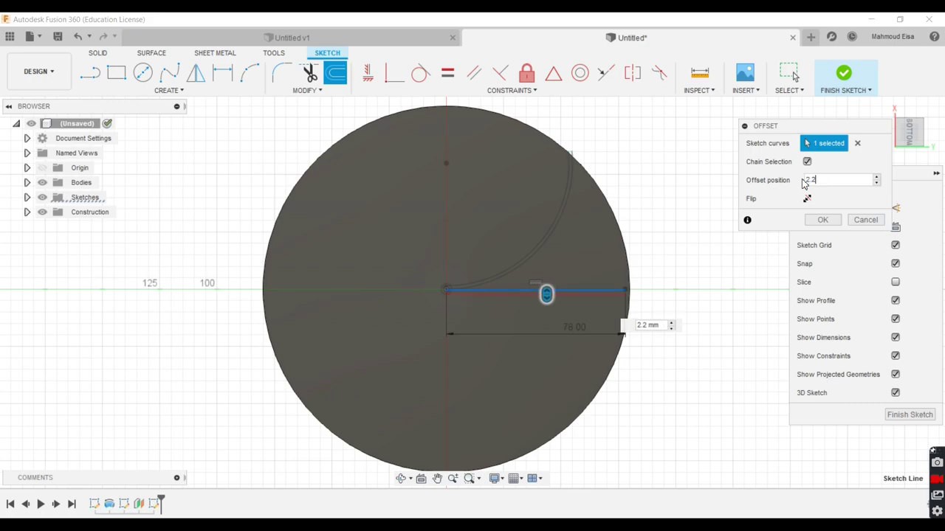
pyautogui.press('Return')
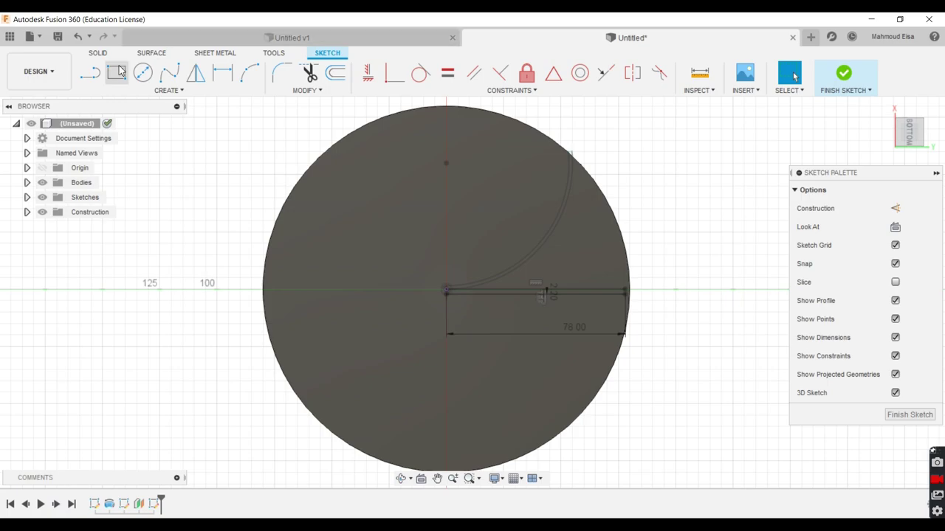
# Step: Close both open ends of the straight strip with short lines joining the two parallel lines, and finish the sketch
pyautogui.click(90, 72)
pyautogui.scroll(5, 609, 296)
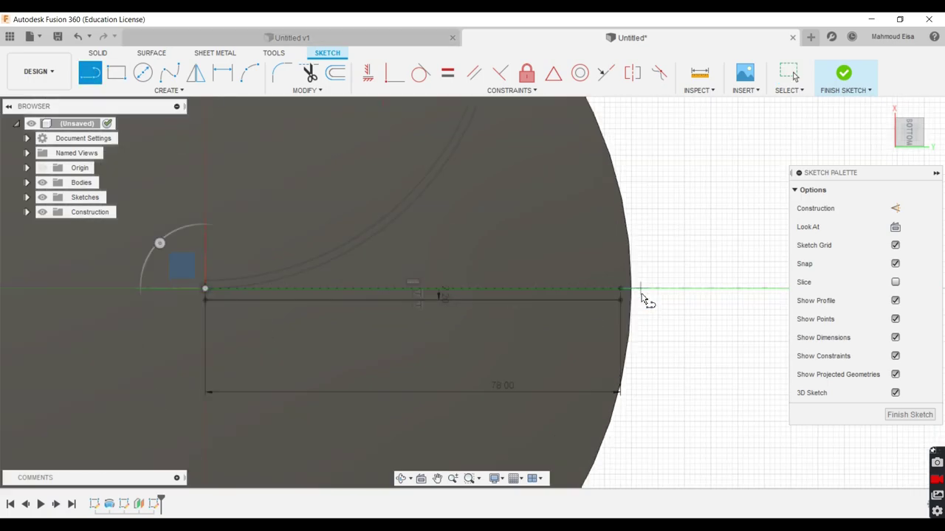
pyautogui.click(610, 302)
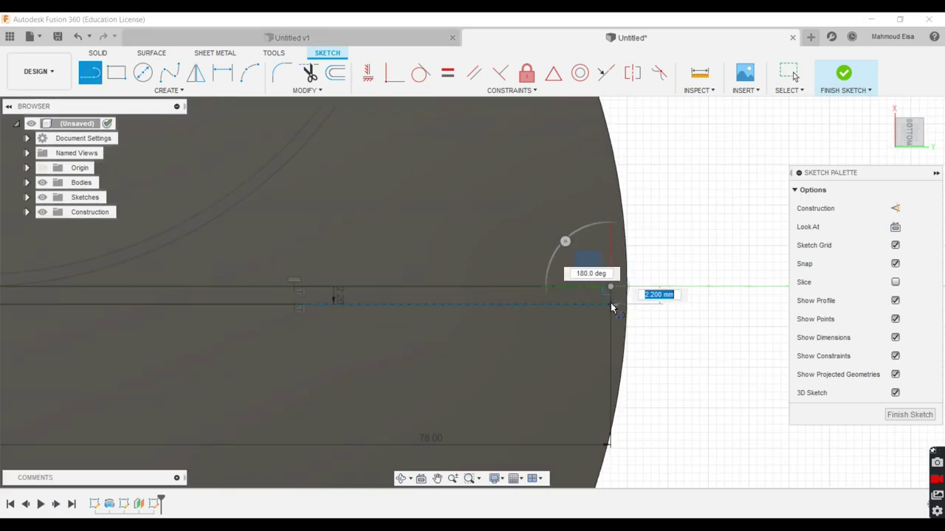
pyautogui.scroll(-5, 624, 236)
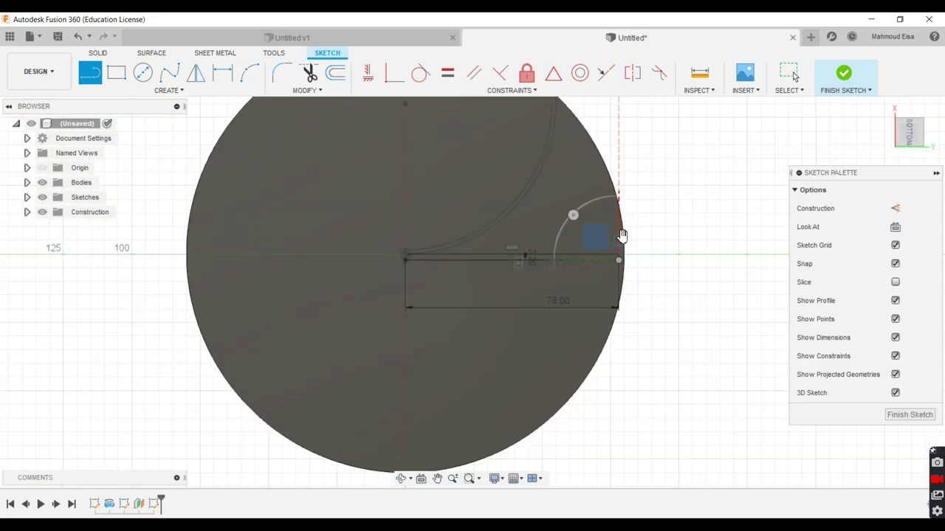
pyautogui.scroll(3, 425, 251)
pyautogui.scroll(3, 428, 252)
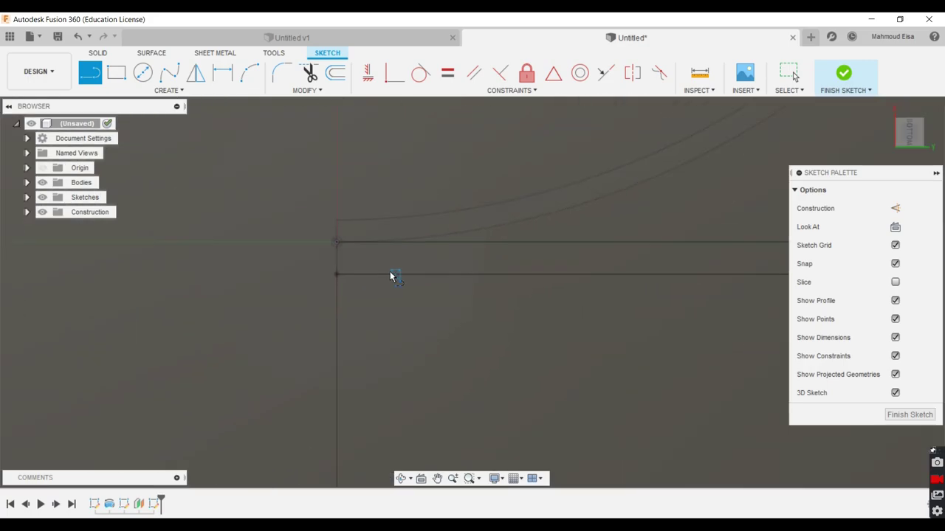
pyautogui.click(339, 234)
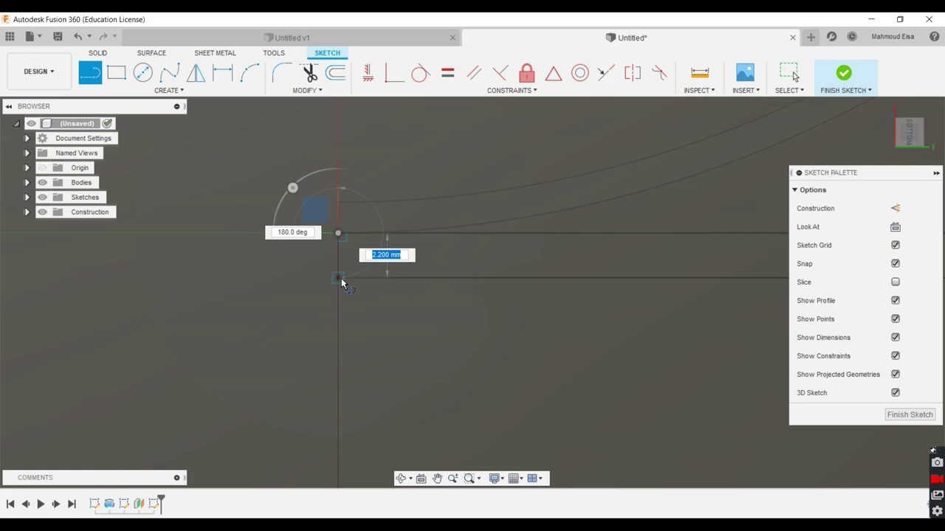
pyautogui.click(337, 277)
pyautogui.press('Escape')
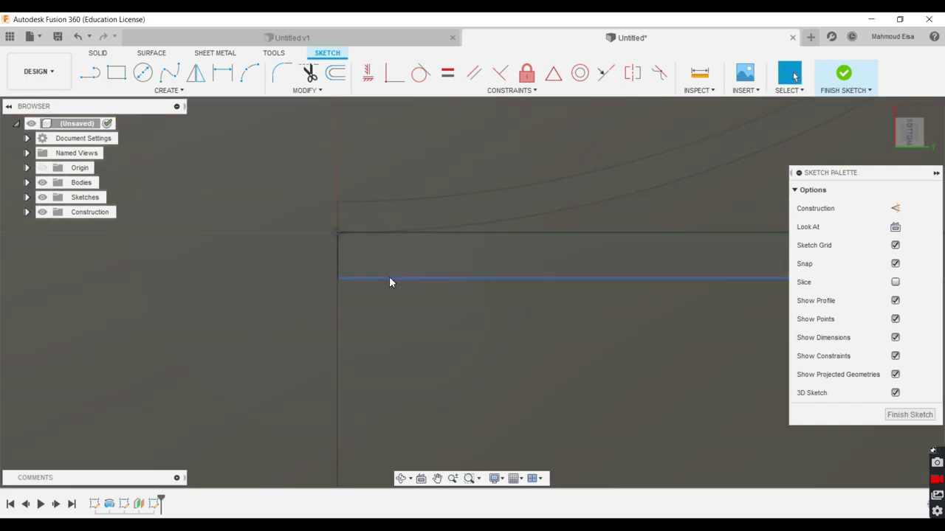
pyautogui.scroll(-5, 389, 274)
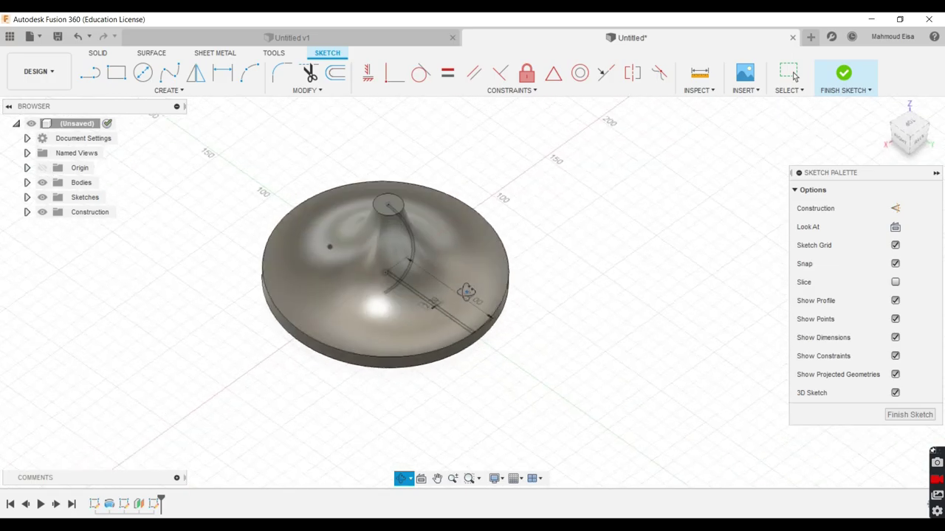
pyautogui.click(793, 73)
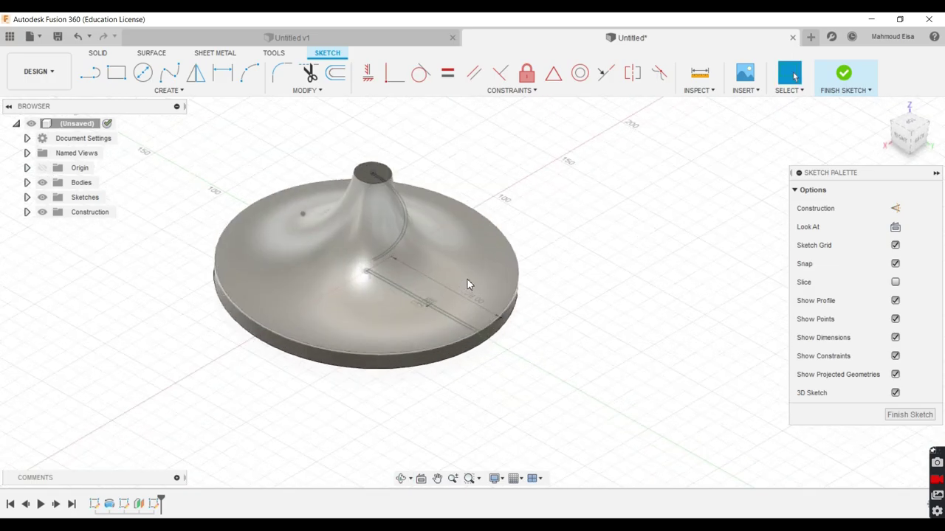
pyautogui.click(843, 72)
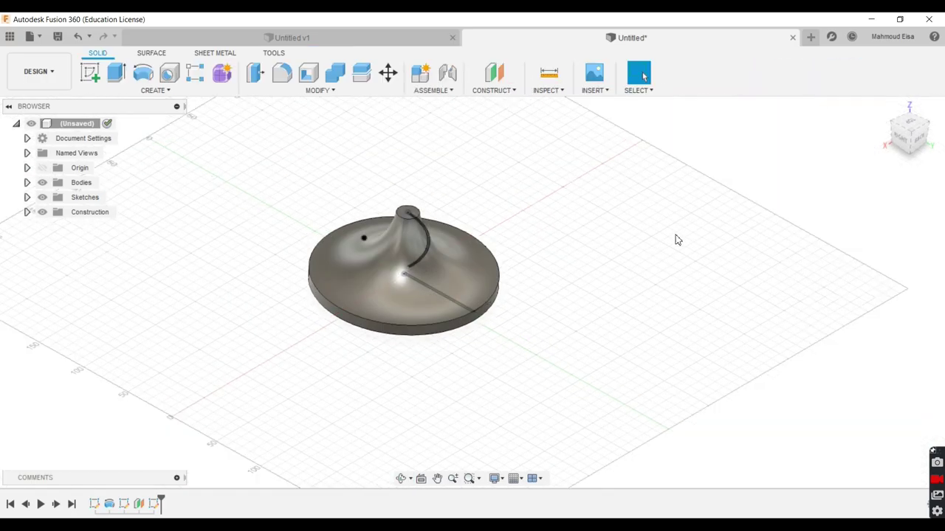
# Step: Pin the Loft command to the toolbar
pyautogui.click(313, 90)
pyautogui.click(155, 90)
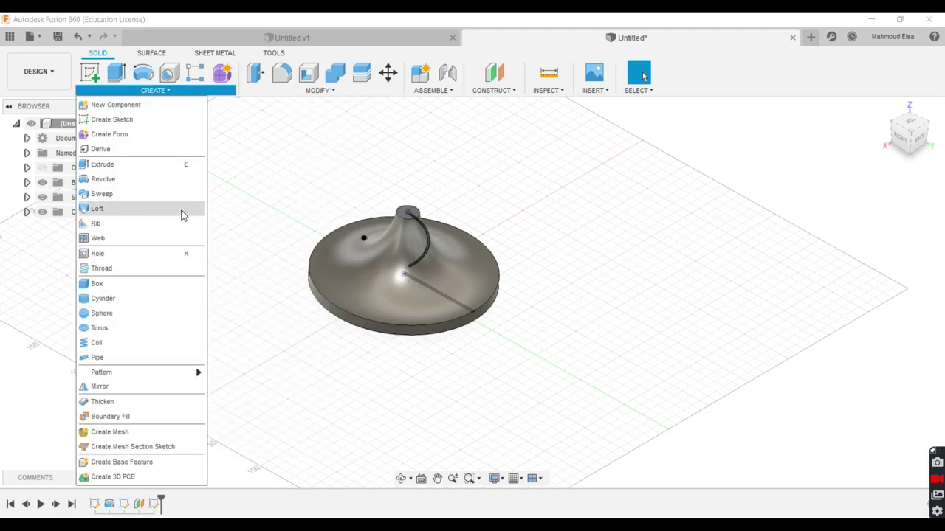
pyautogui.click(197, 210)
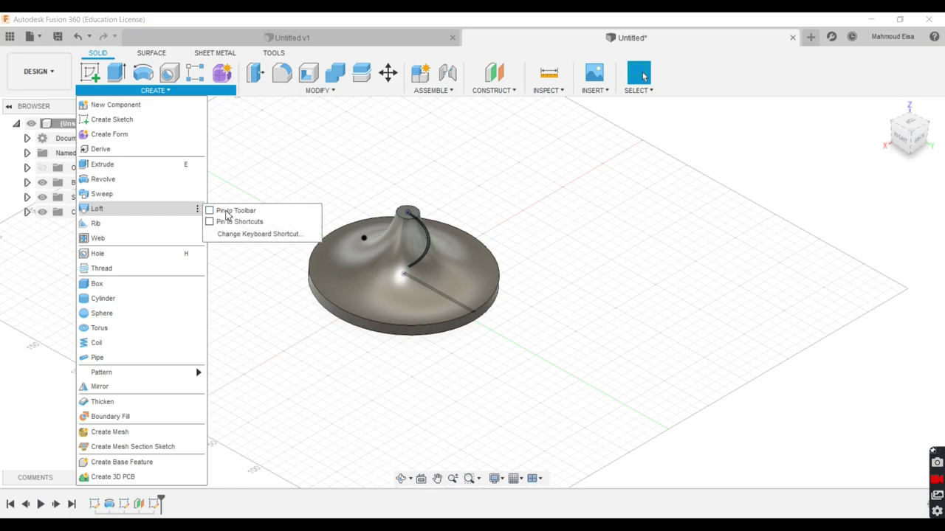
pyautogui.click(226, 211)
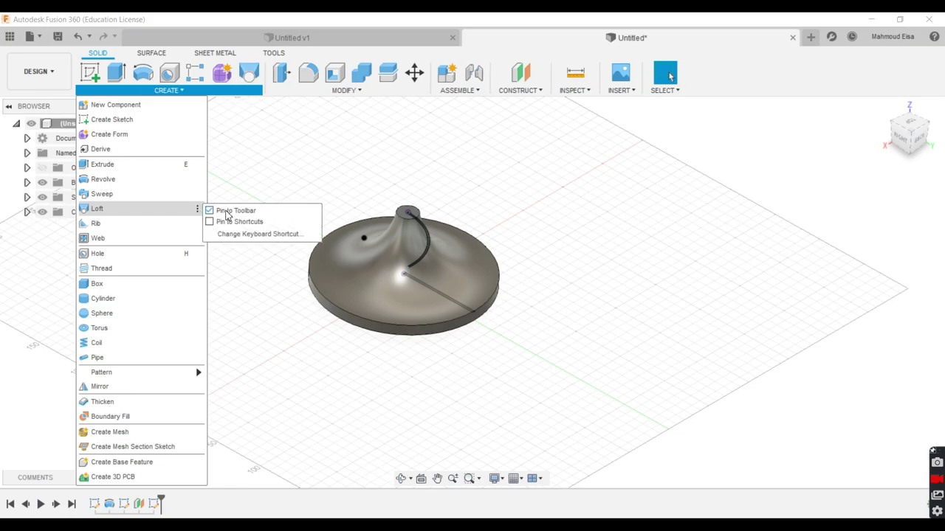
# Step: Set up a Loft from the curved strip at the hub's top to the straight strip near the base, with the operation Join
pyautogui.click(255, 78)
pyautogui.scroll(3, 427, 273)
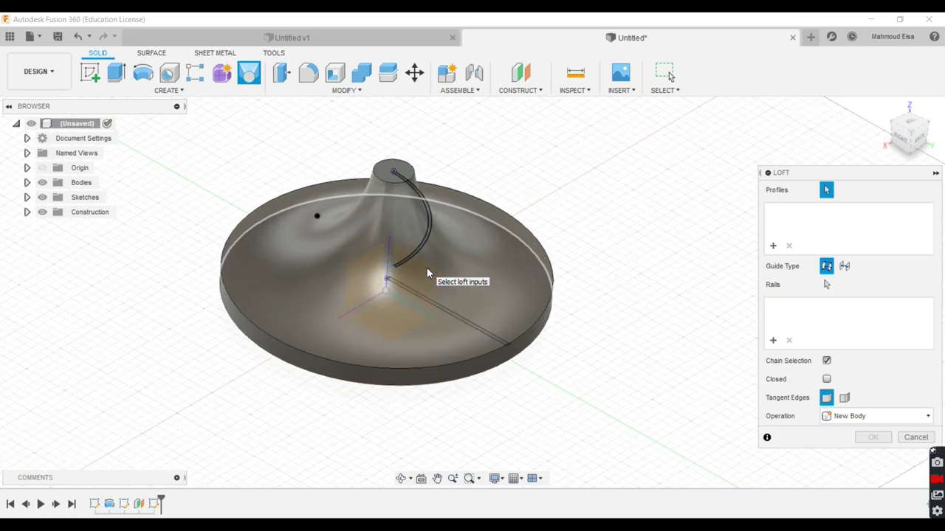
pyautogui.click(422, 251)
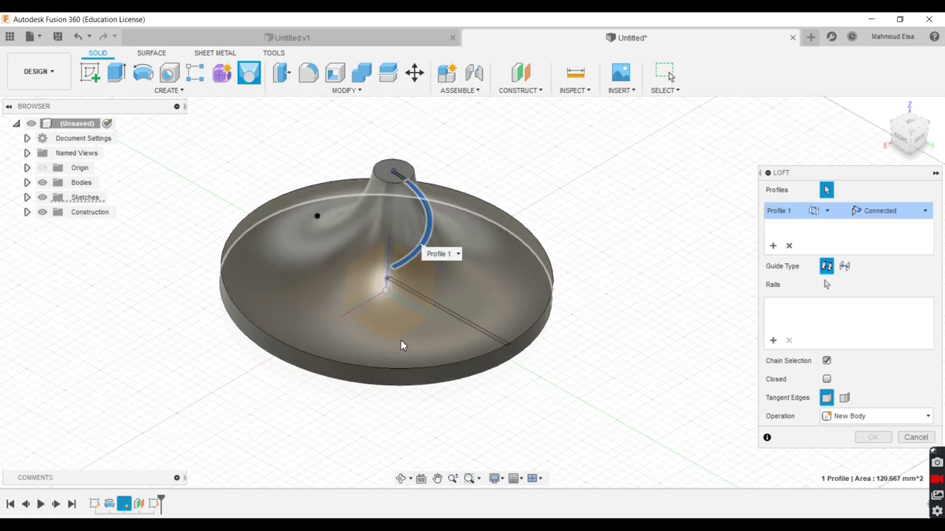
pyautogui.click(499, 341)
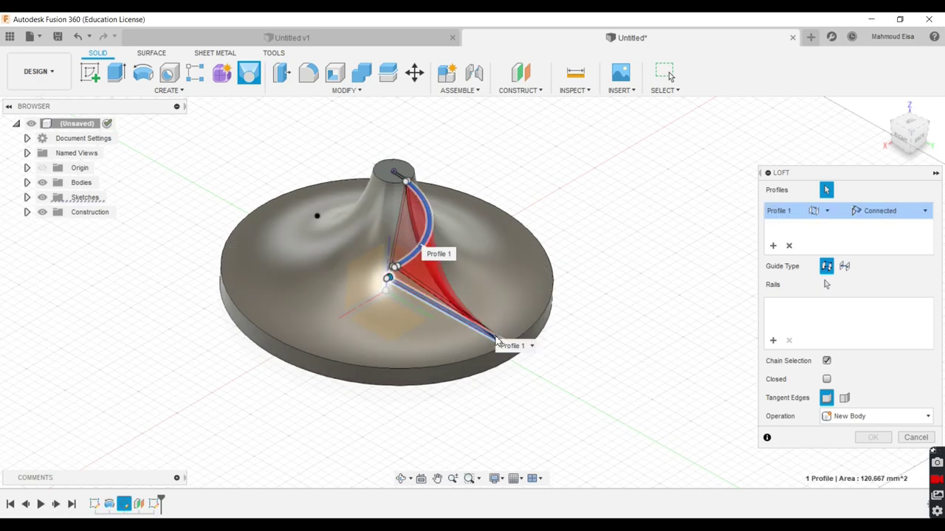
pyautogui.keyDown('shift'); pyautogui.moveTo(601, 202); pyautogui.dragTo(531, 207, button='middle'); pyautogui.keyUp('shift')
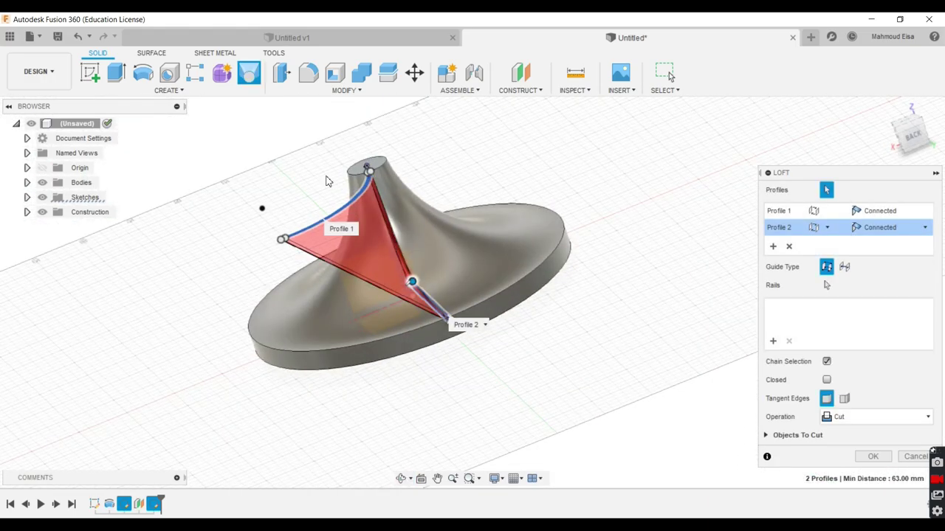
pyautogui.keyDown('shift'); pyautogui.moveTo(228, 133); pyautogui.dragTo(462, 268, button='middle'); pyautogui.keyUp('shift')
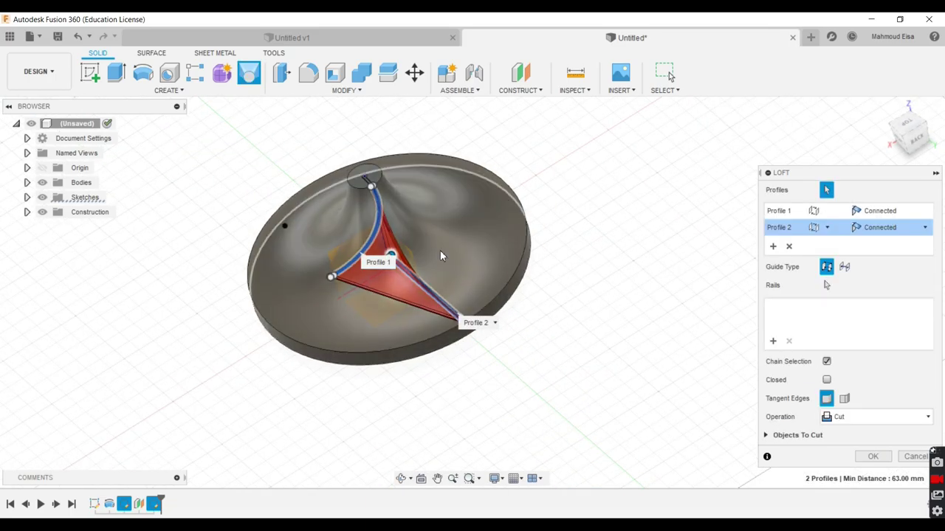
pyautogui.click(873, 417)
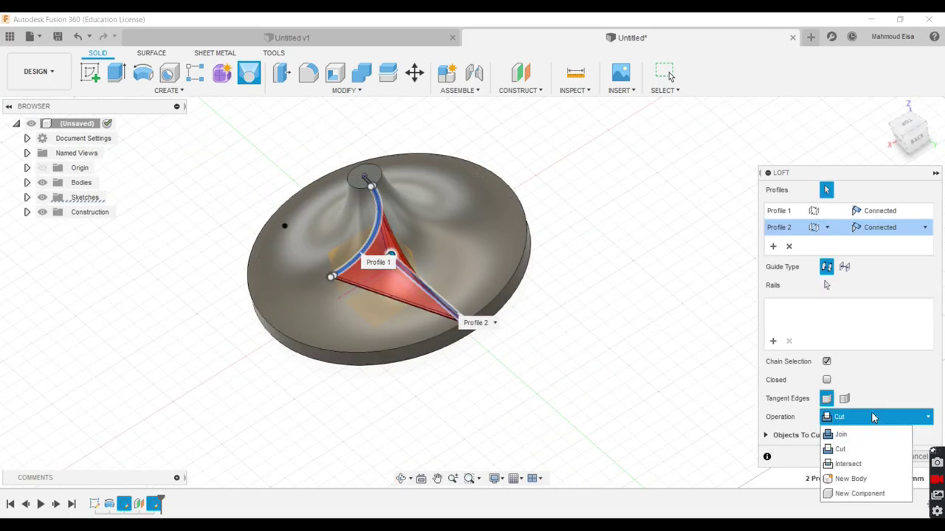
pyautogui.click(841, 435)
# Step: Set the end condition of the loft's straight base profile to Direction
pyautogui.keyDown('shift'); pyautogui.moveTo(592, 250); pyautogui.dragTo(610, 221, button='middle'); pyautogui.keyUp('shift')
pyautogui.click(924, 227)
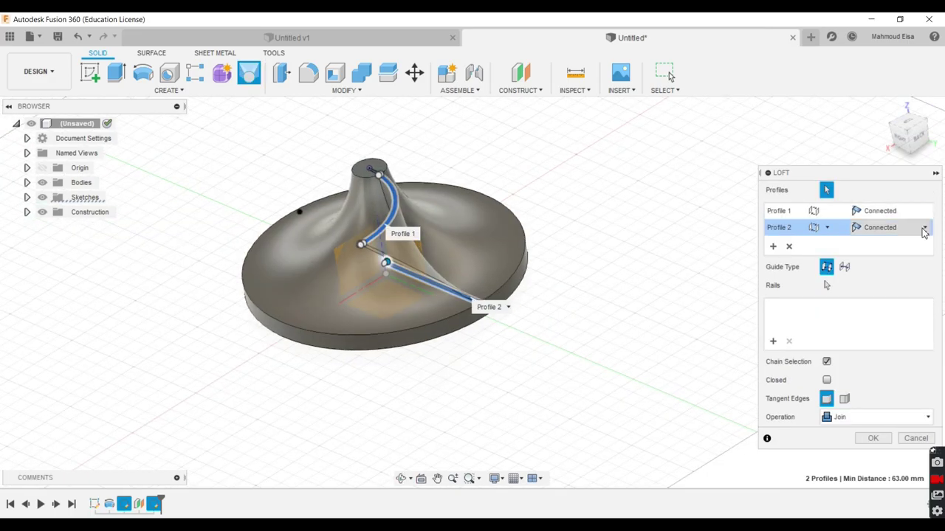
pyautogui.click(878, 254)
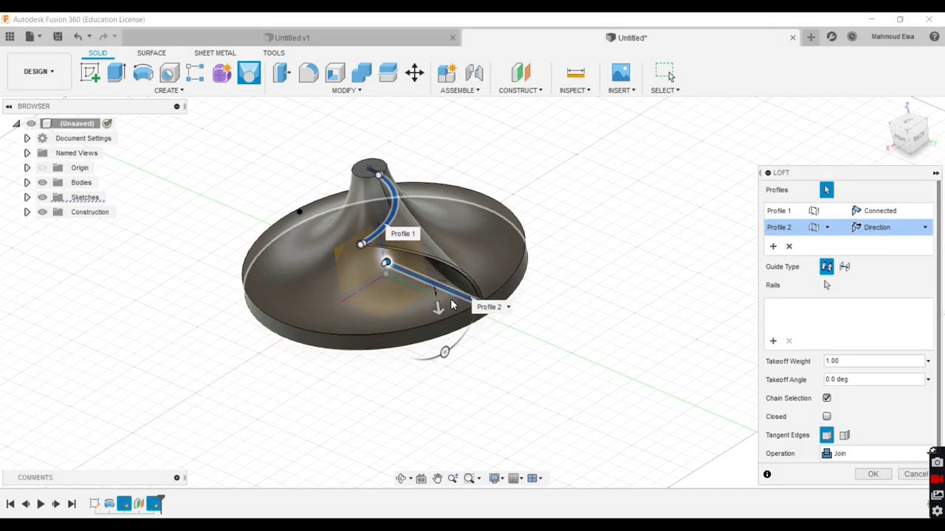
pyautogui.click(826, 230)
pyautogui.click(819, 255)
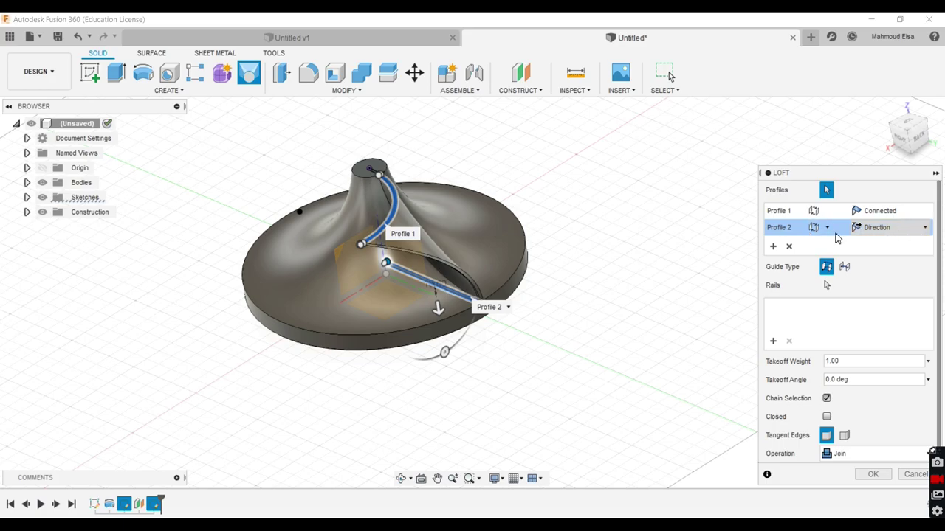
pyautogui.click(885, 230)
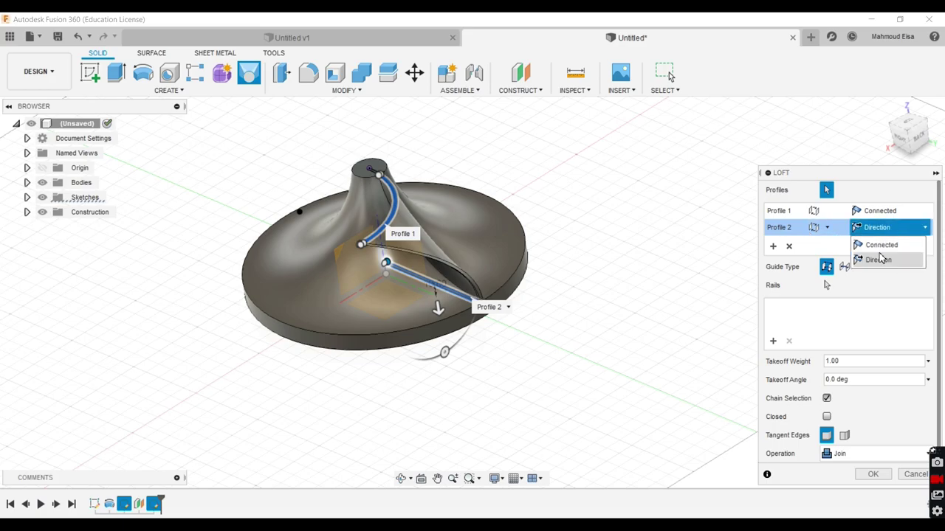
pyautogui.click(879, 260)
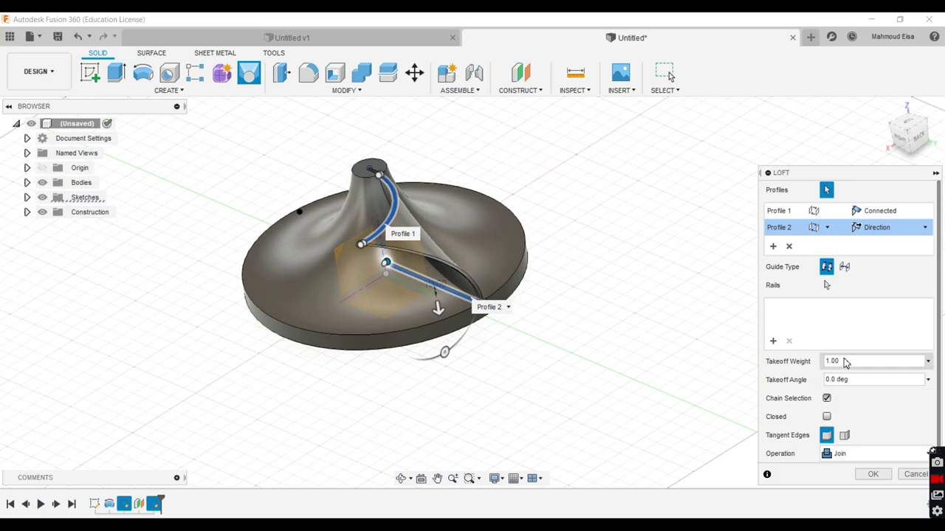
# Step: Set the straight profile's takeoff weight to 0.5 and complete the blade loft
pyautogui.click(828, 361)
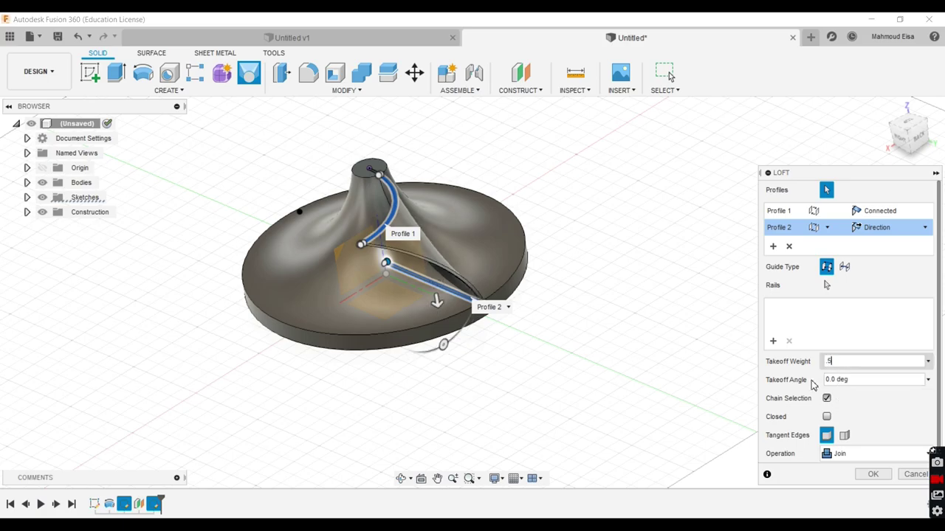
pyautogui.press('Return')
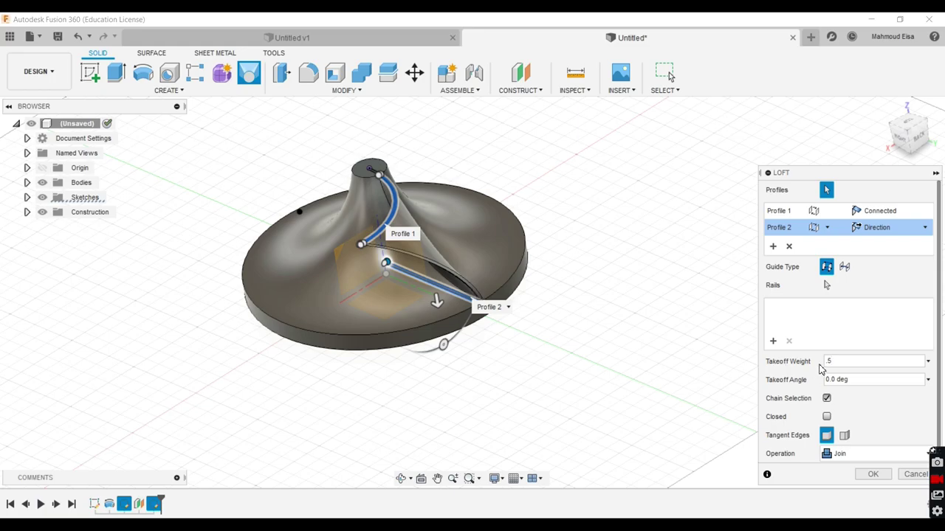
pyautogui.press('Return')
pyautogui.click(447, 297)
pyautogui.click(857, 361)
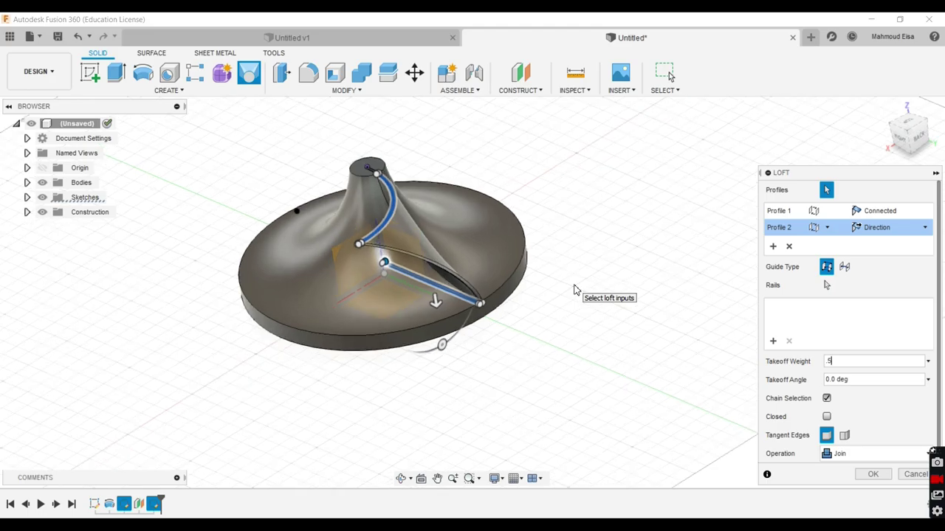
pyautogui.scroll(-2, 578, 291)
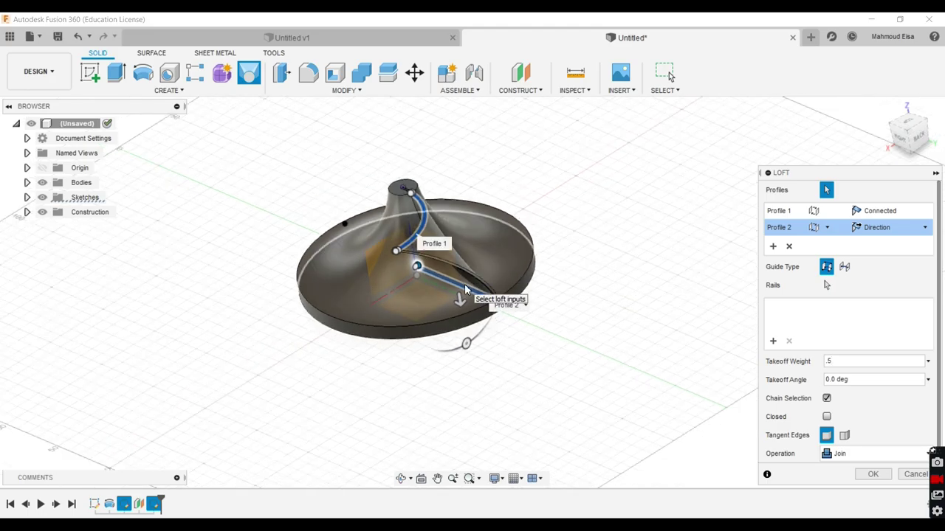
pyautogui.click(873, 475)
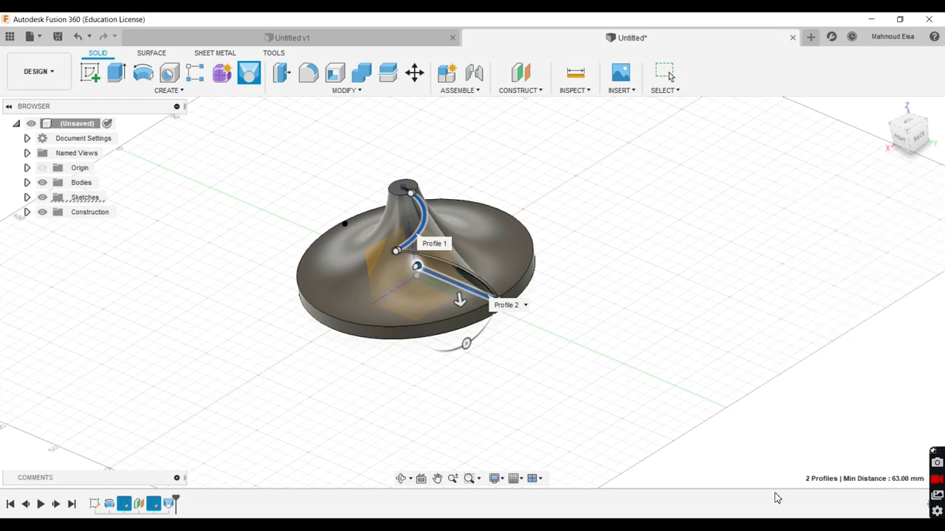
# Step: Start a Circular Pattern of type Features with the blade loft as its object
pyautogui.keyDown('shift'); pyautogui.moveTo(632, 258); pyautogui.dragTo(635, 404, button='middle'); pyautogui.keyUp('shift')
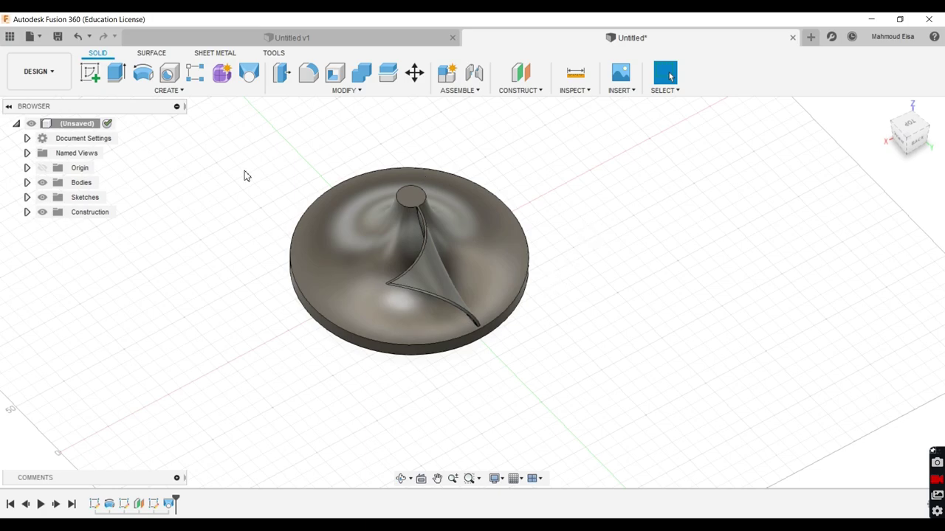
pyautogui.click(209, 91)
pyautogui.moveTo(125, 379)
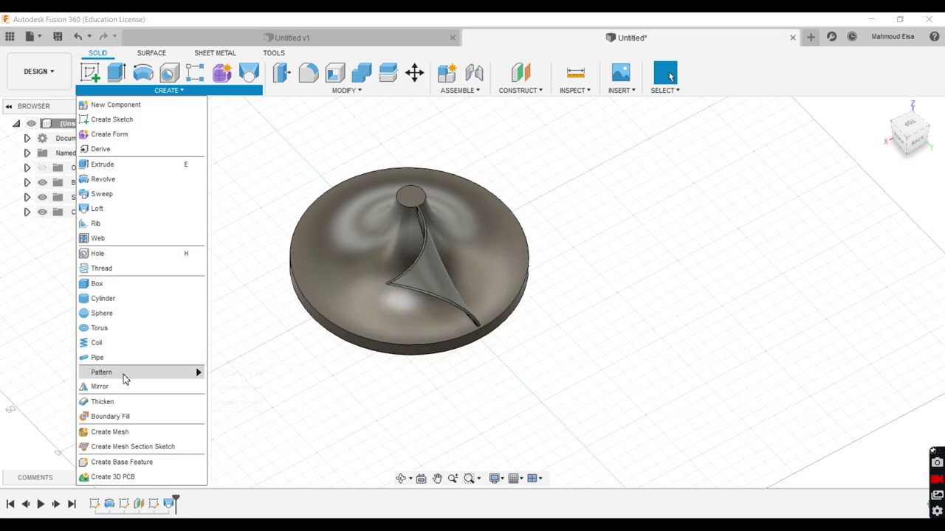
pyautogui.click(229, 388)
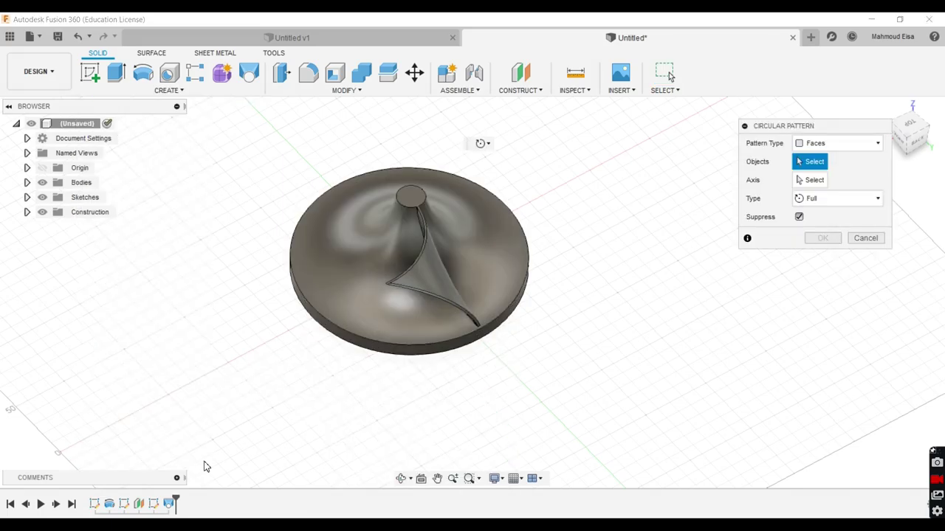
pyautogui.click(169, 504)
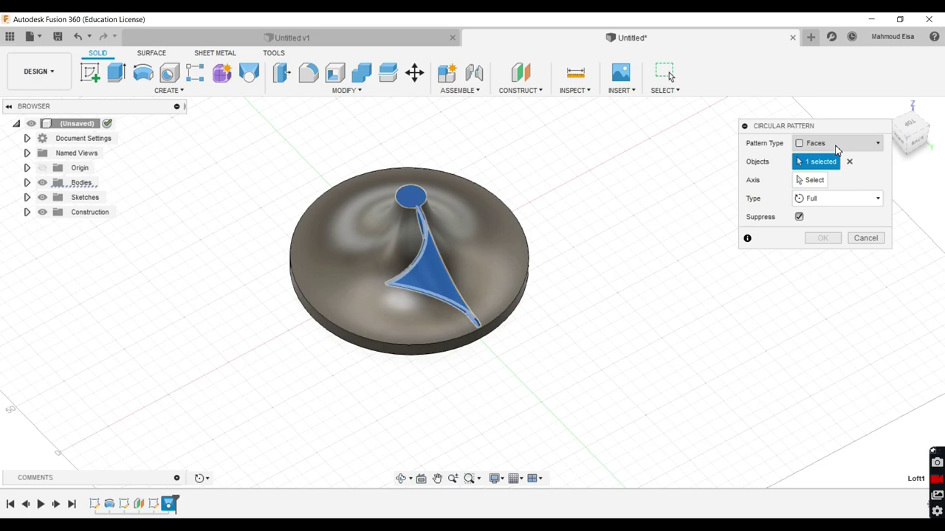
pyautogui.click(836, 147)
pyautogui.click(826, 187)
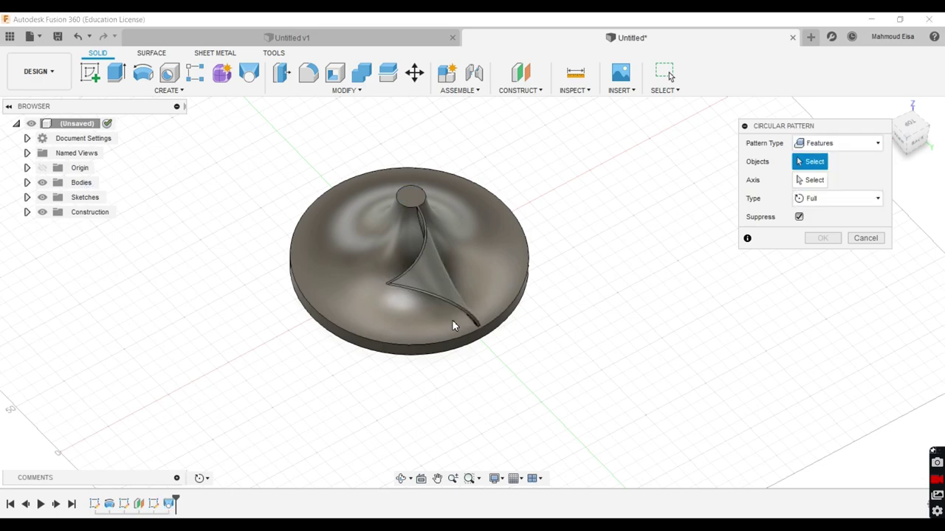
pyautogui.click(169, 504)
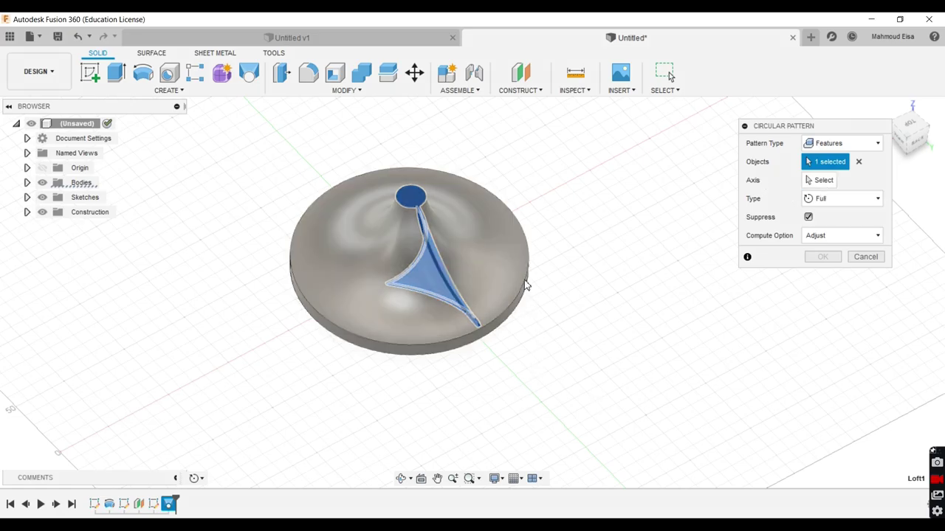
# Step: Pattern the blade fully around the hub with quantity 12, using the base disc's circular edge as the axis
pyautogui.click(821, 181)
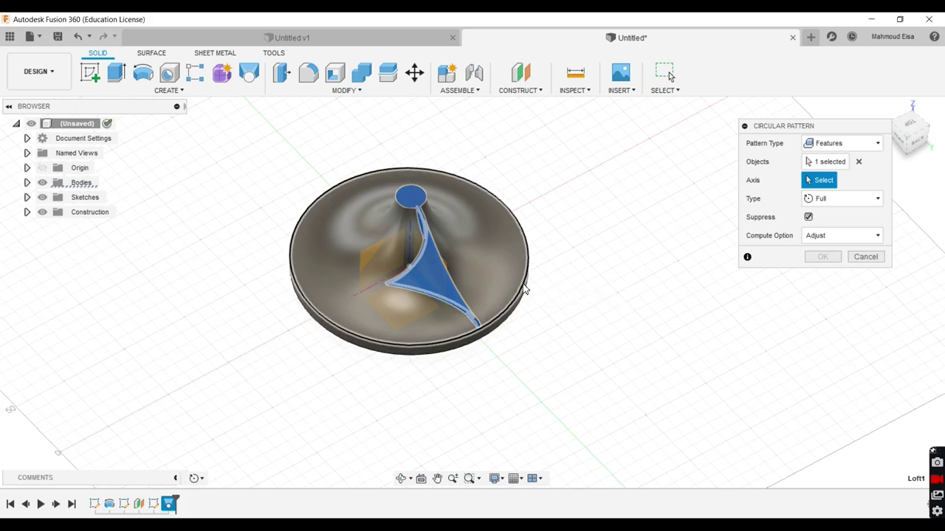
pyautogui.click(523, 290)
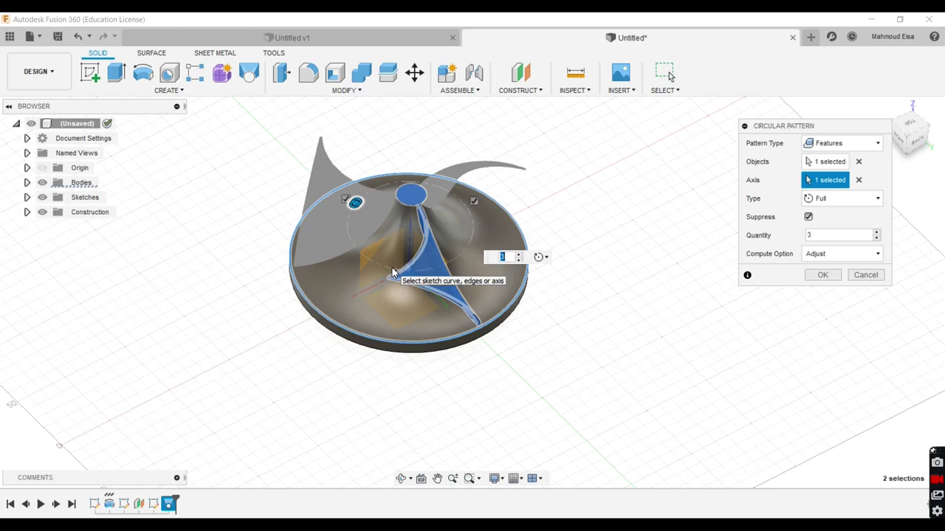
pyautogui.doubleClick(814, 236)
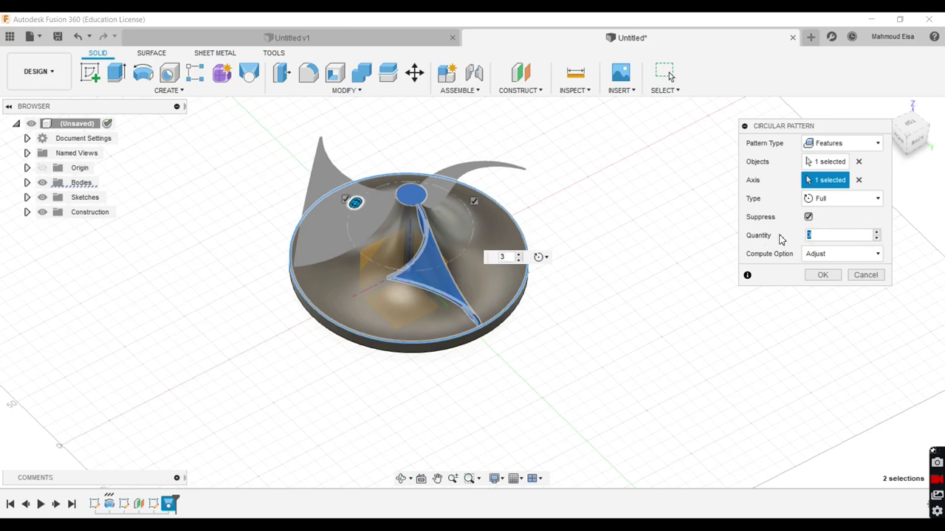
pyautogui.write('1')
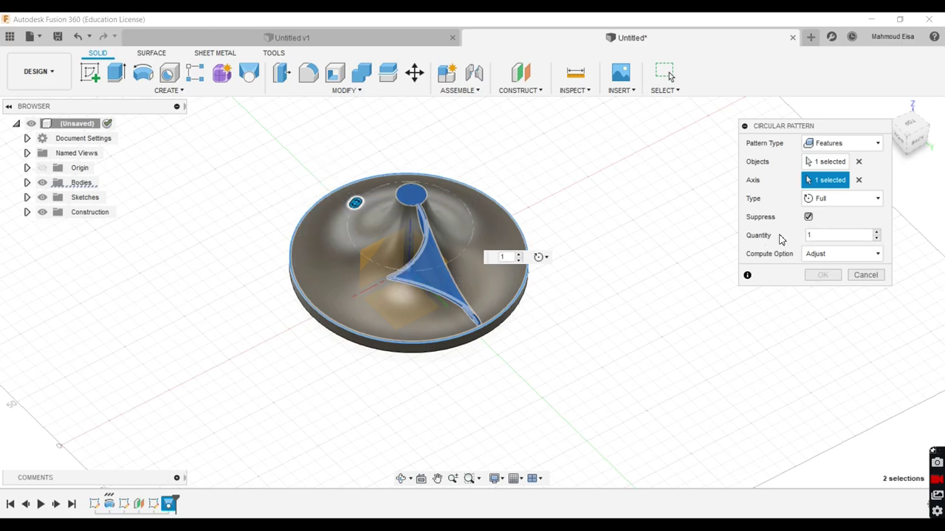
pyautogui.write('5')
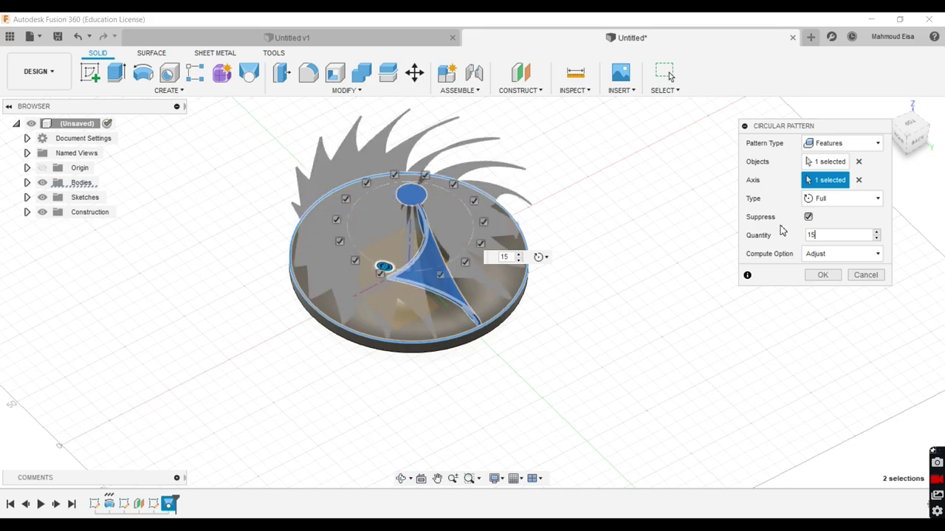
pyautogui.doubleClick(829, 234)
pyautogui.write('12')
pyautogui.keyDown('shift'); pyautogui.moveTo(645, 238); pyautogui.dragTo(664, 214, button='middle'); pyautogui.keyUp('shift')
pyautogui.click(821, 275)
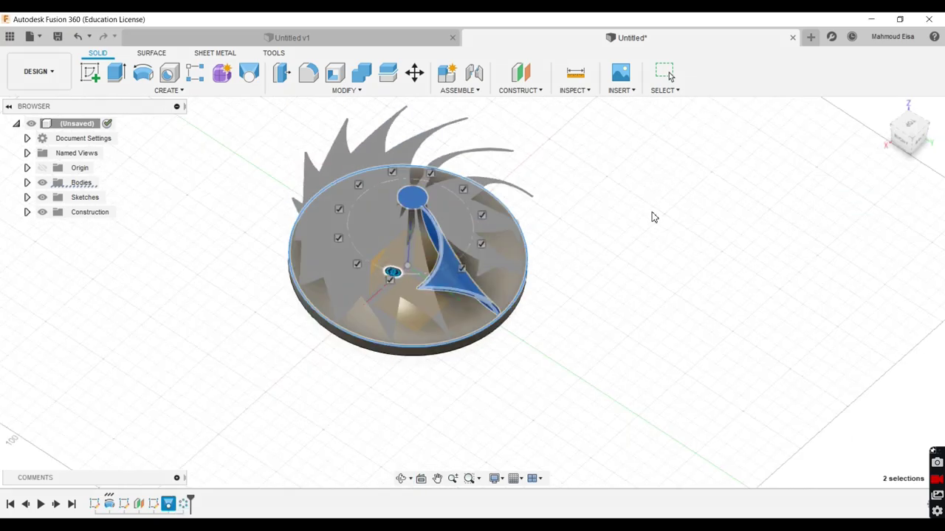
# Step: Examine the patterned blades from an angle and from the back, including how far they extend beyond the hub
pyautogui.keyDown('shift'); pyautogui.moveTo(627, 281); pyautogui.dragTo(639, 226, button='middle'); pyautogui.keyUp('shift')
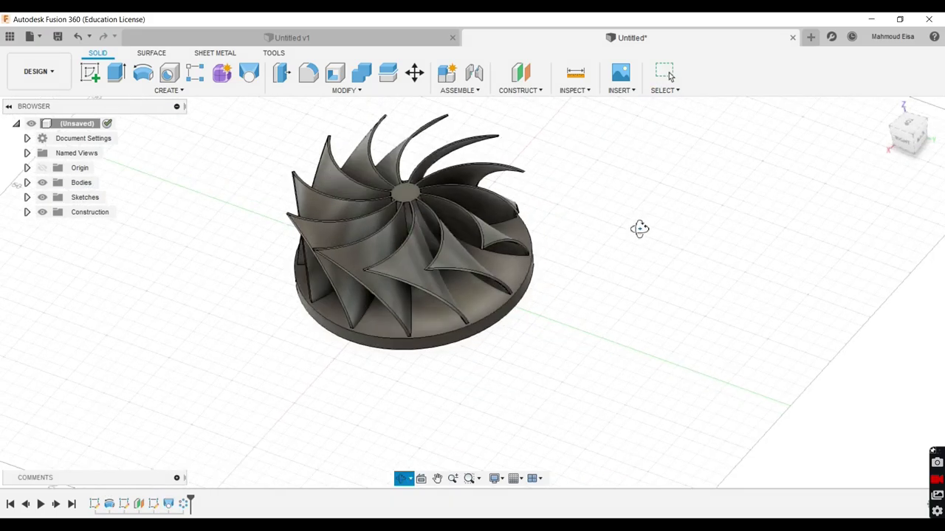
pyautogui.click(912, 147)
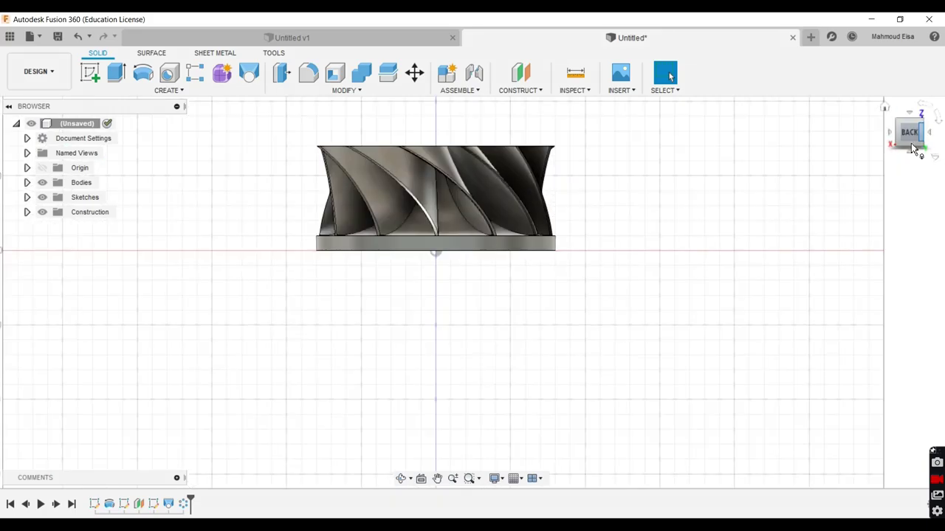
pyautogui.scroll(3, 624, 285)
pyautogui.scroll(-3, 586, 276)
pyautogui.scroll(2, 373, 140)
pyautogui.scroll(2, 508, 212)
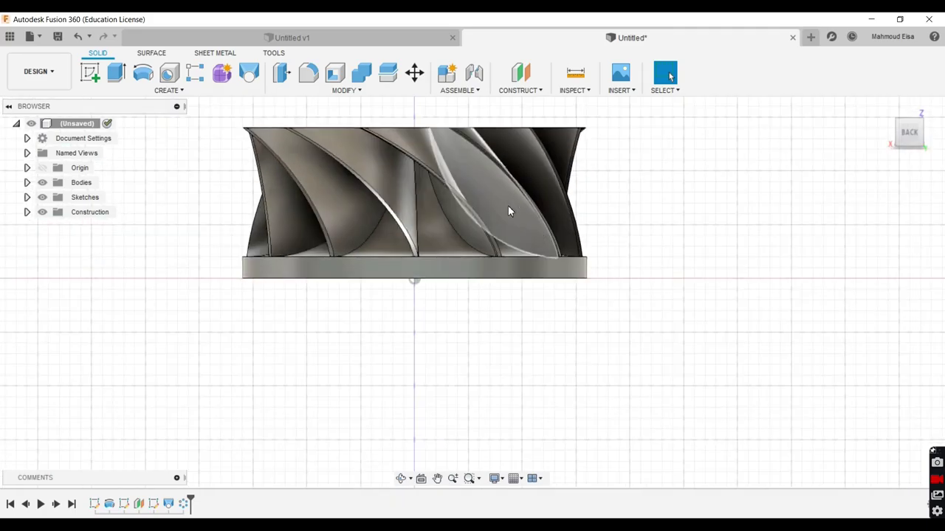
pyautogui.scroll(-2, 508, 211)
pyautogui.scroll(2, 369, 143)
pyautogui.scroll(-2, 397, 145)
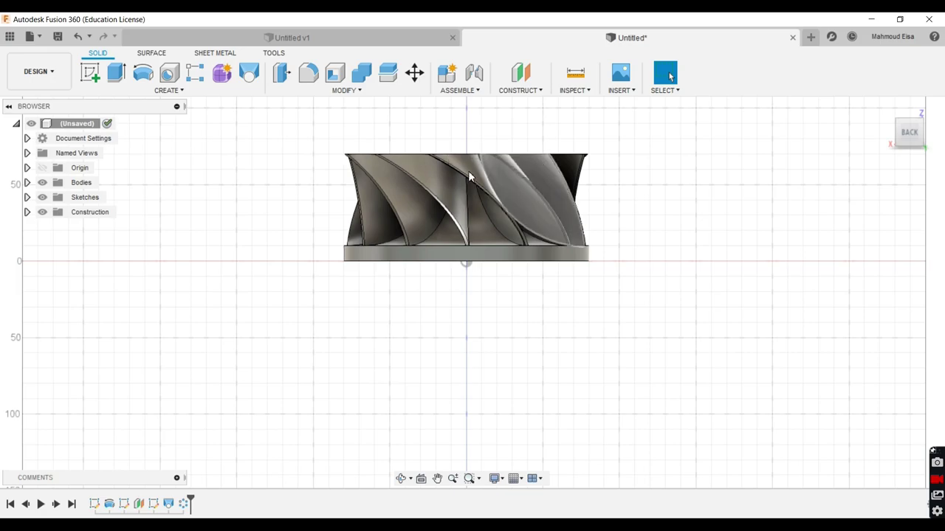
pyautogui.keyDown('shift'); pyautogui.moveTo(451, 139); pyautogui.dragTo(405, 171, button='middle'); pyautogui.keyUp('shift')
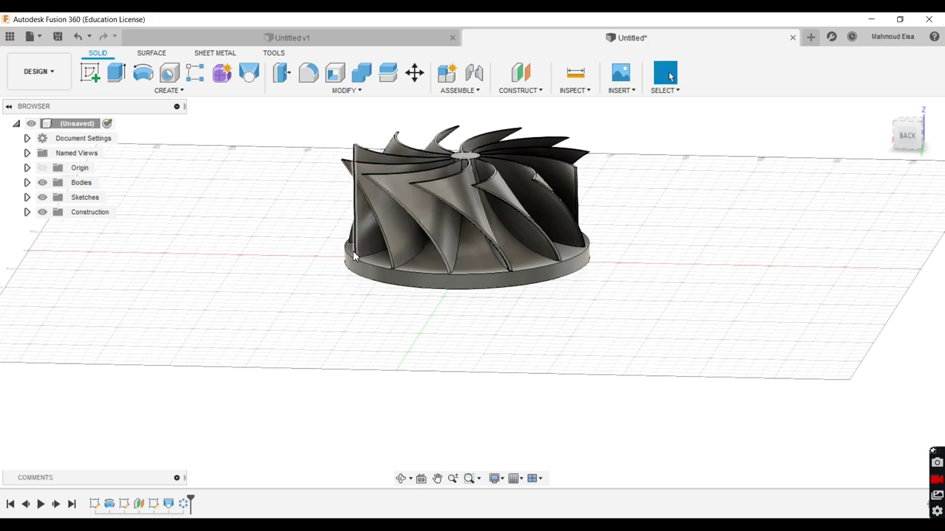
# Step: Start a sketch on the vertical XZ plane and draw a large circle beside the impeller that overlaps the outer blade edges
pyautogui.click(907, 140)
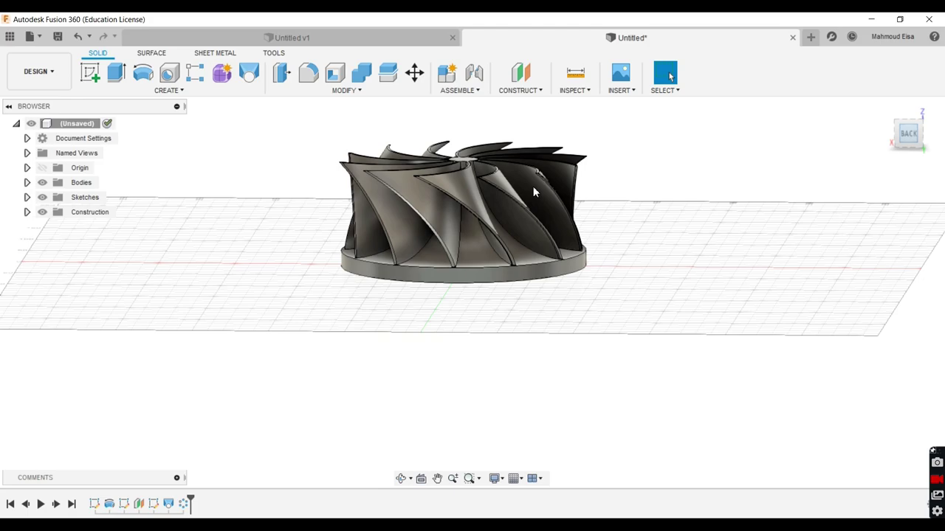
pyautogui.click(98, 70)
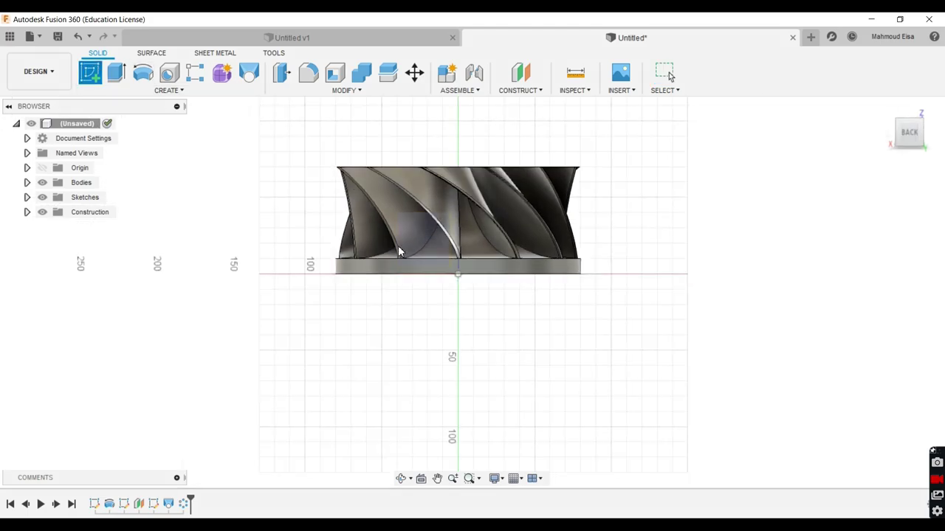
pyautogui.click(420, 236)
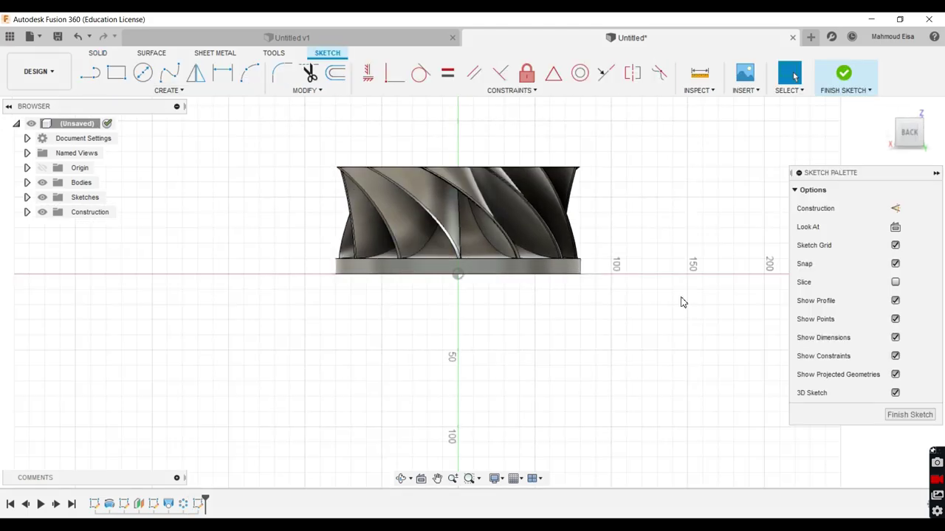
pyautogui.click(151, 77)
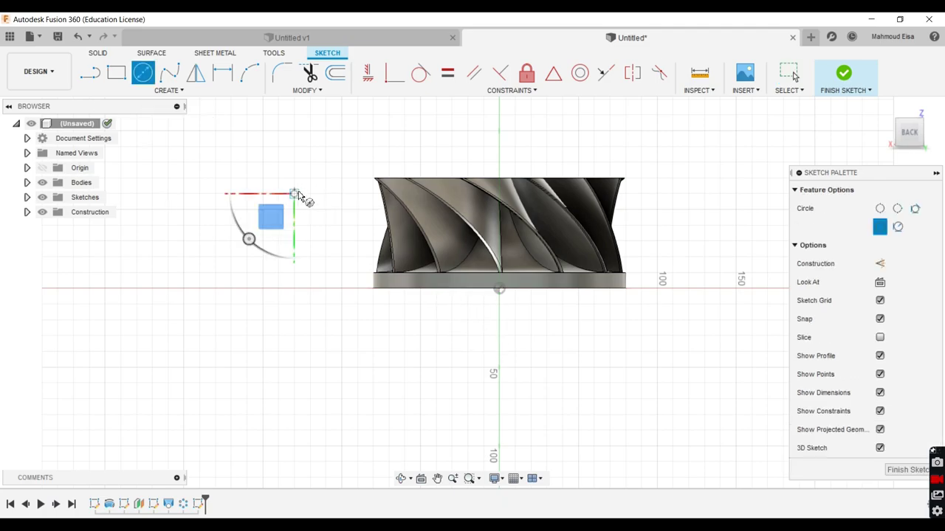
pyautogui.click(294, 194)
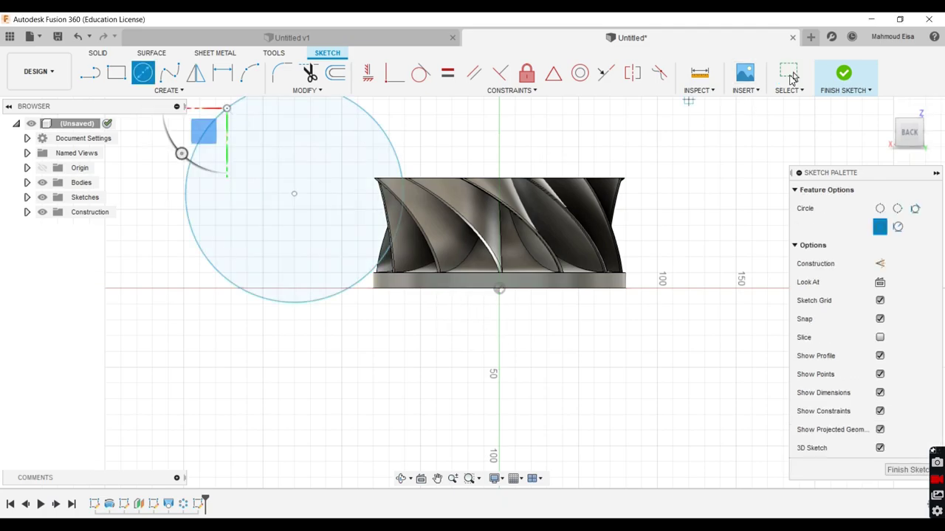
pyautogui.click(228, 109)
pyautogui.press('Escape')
# Step: Shift the circle's centre slightly towards the impeller, to about X 124.4 mm and Z 60.8 mm
pyautogui.scroll(-2, 569, 295)
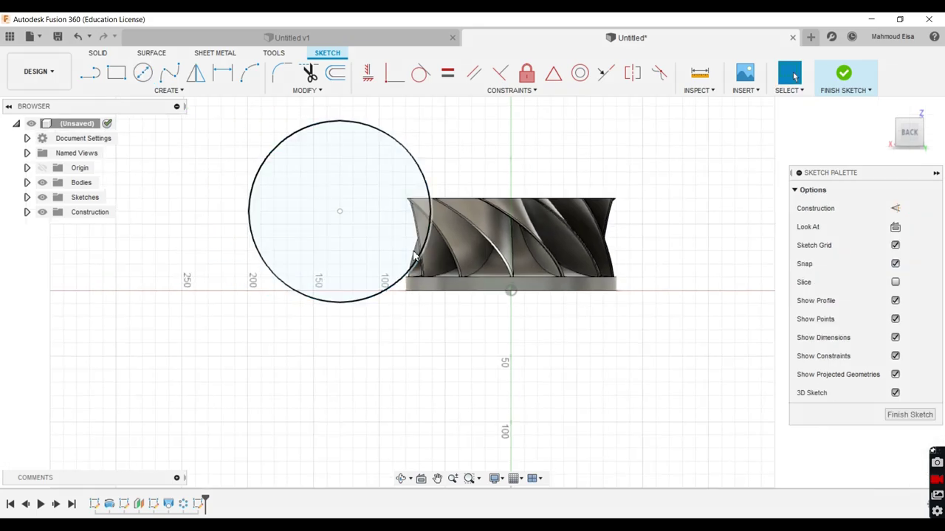
pyautogui.scroll(2, 414, 255)
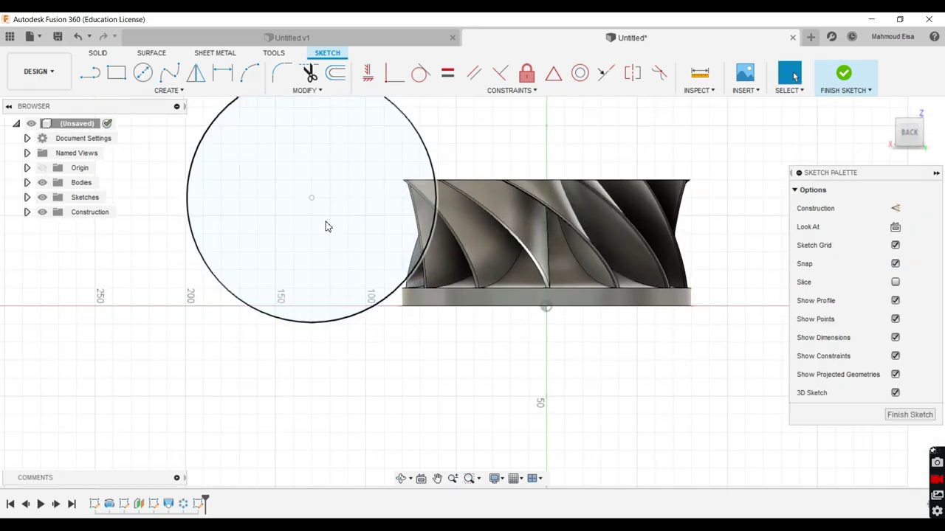
pyautogui.moveTo(312, 203); pyautogui.dragTo(322, 197)
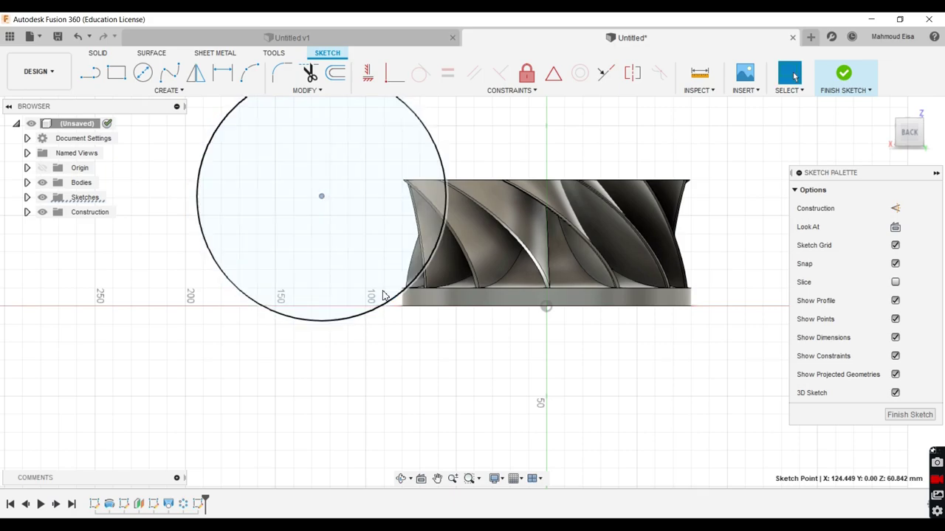
# Step: Dimension the large circle's diameter at 137 mm
pyautogui.scroll(-1, 392, 310)
pyautogui.scroll(3, 393, 310)
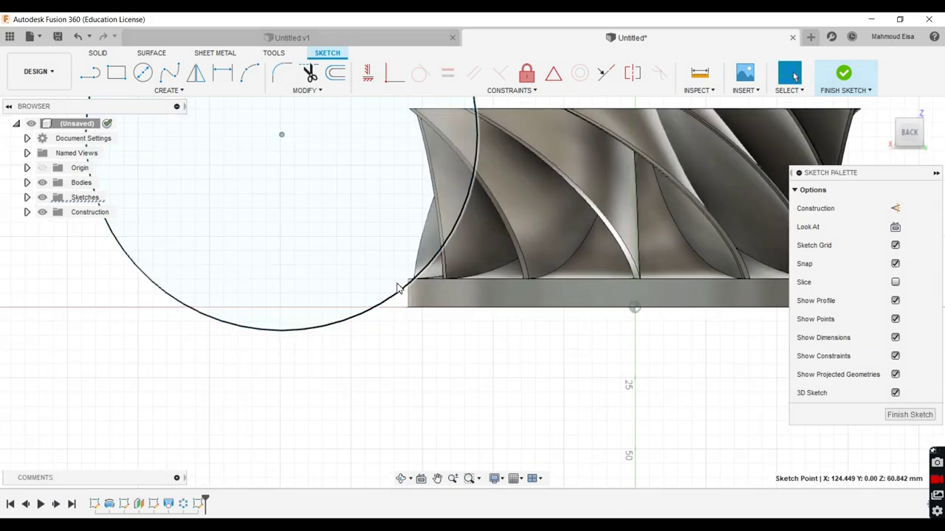
pyautogui.click(402, 293)
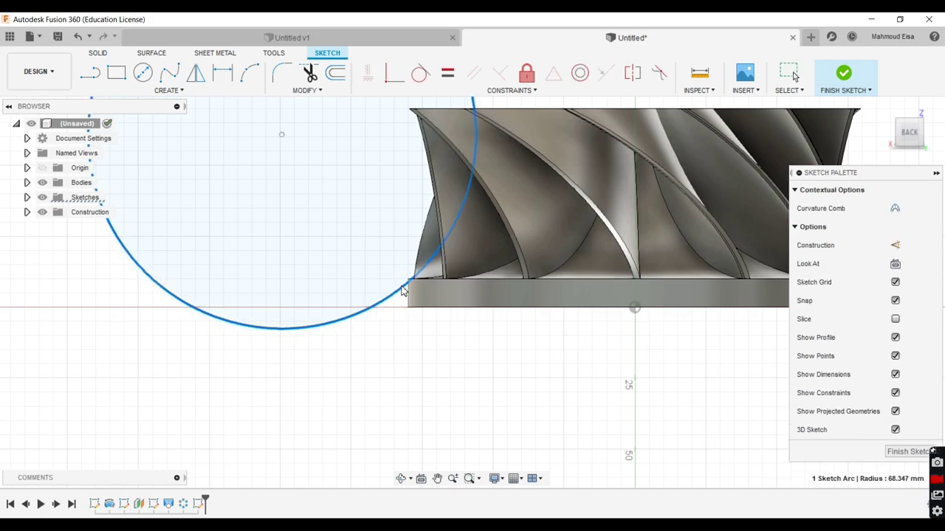
pyautogui.scroll(-2, 379, 355)
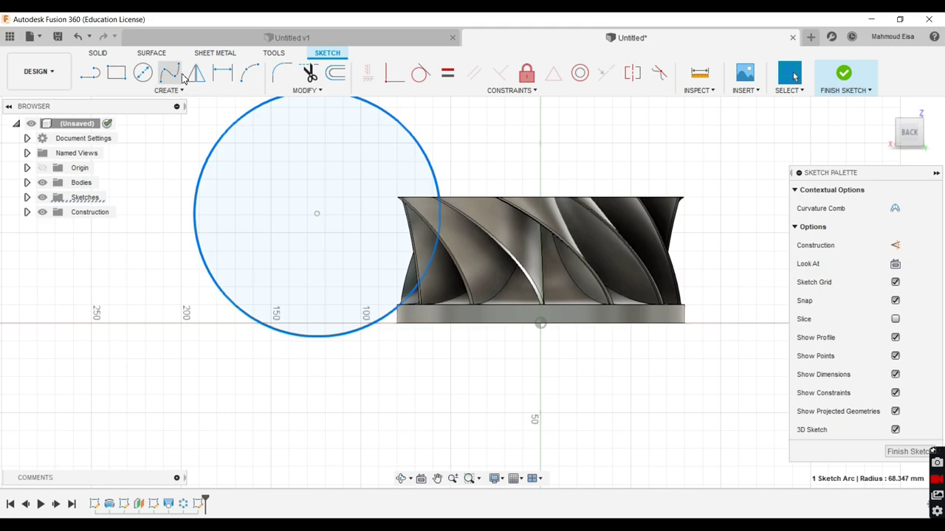
pyautogui.click(222, 72)
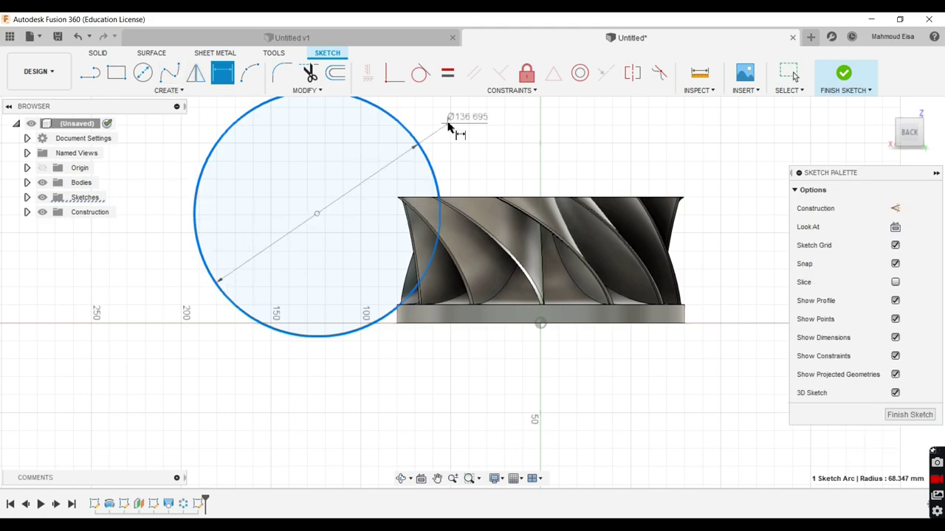
pyautogui.click(452, 124)
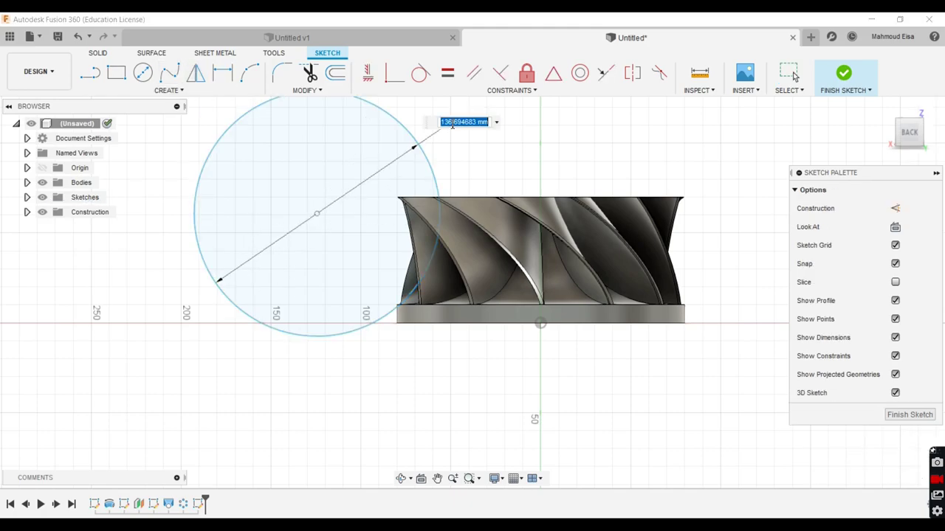
pyautogui.write('137')
pyautogui.press('Return')
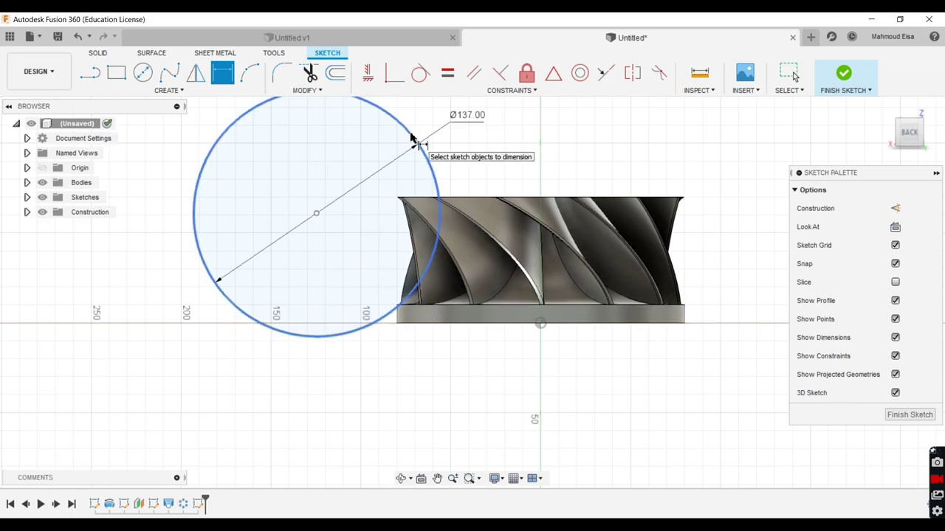
# Step: Dimension the horizontal distance between the circle's centre and the origin at 125 mm
pyautogui.click(316, 214)
pyautogui.click(540, 323)
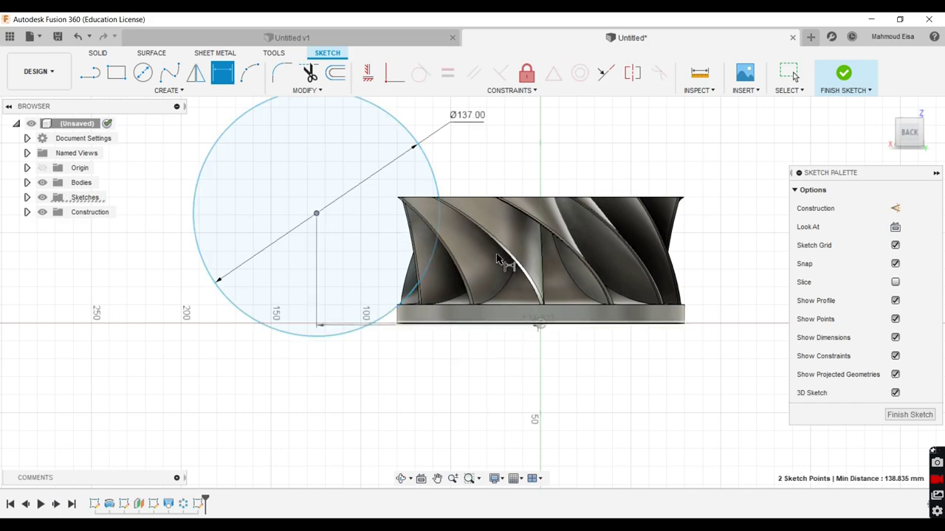
pyautogui.click(481, 160)
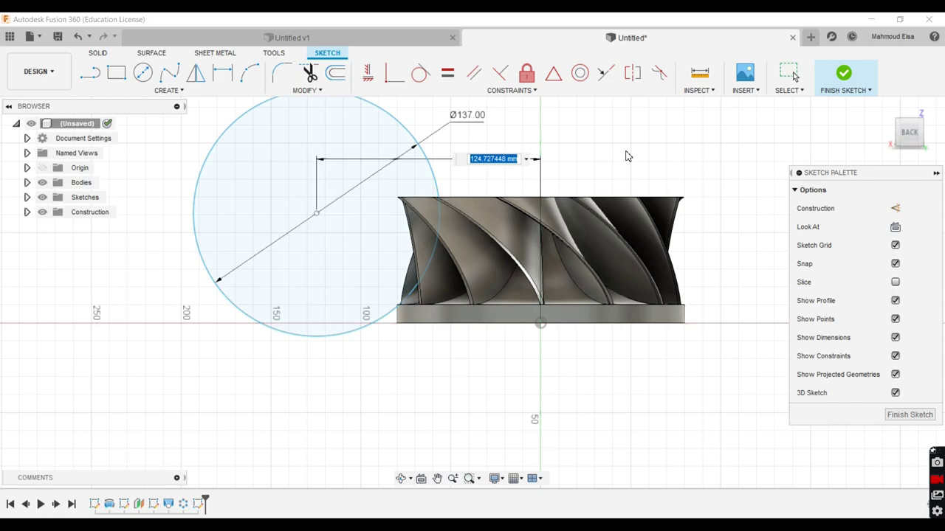
pyautogui.write('125')
pyautogui.press('Return')
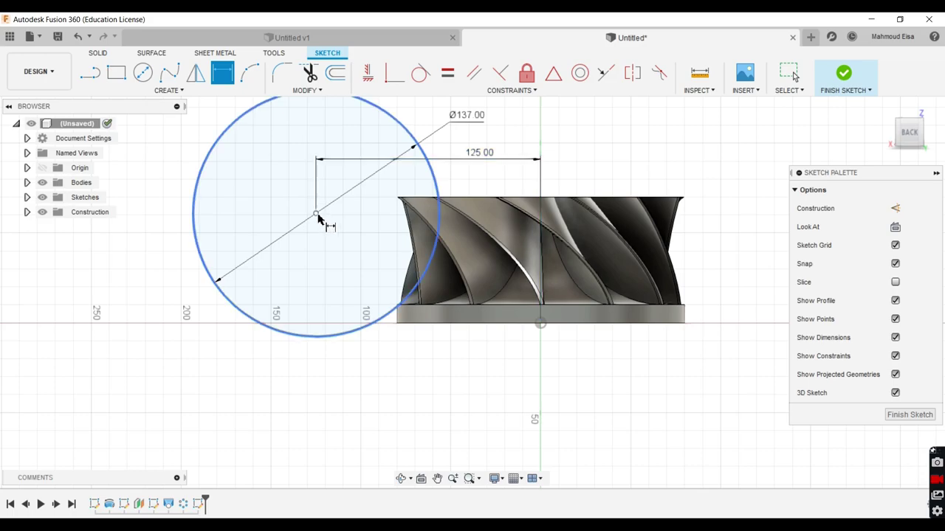
# Step: Dimension the circle centre's height above the origin at 61 mm and move the diameter label to the circle's side away from the impeller
pyautogui.click(316, 214)
pyautogui.click(540, 323)
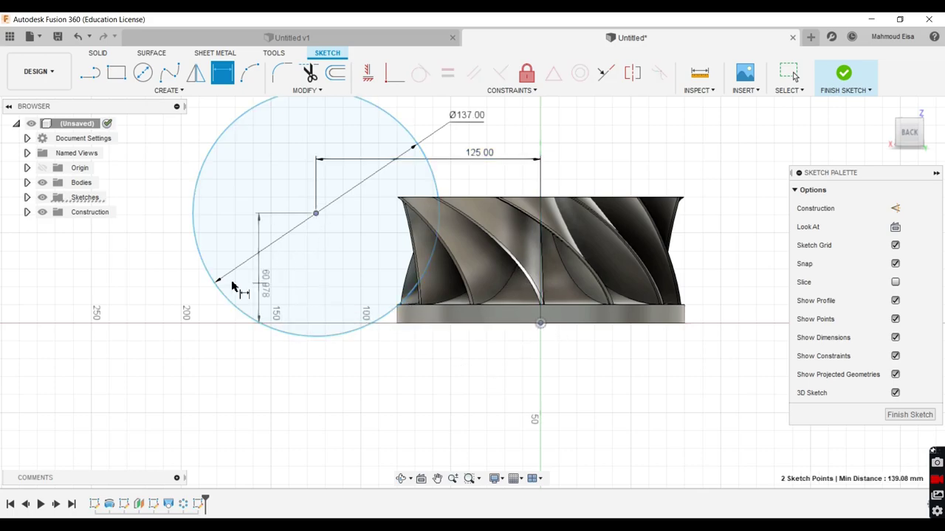
pyautogui.click(159, 278)
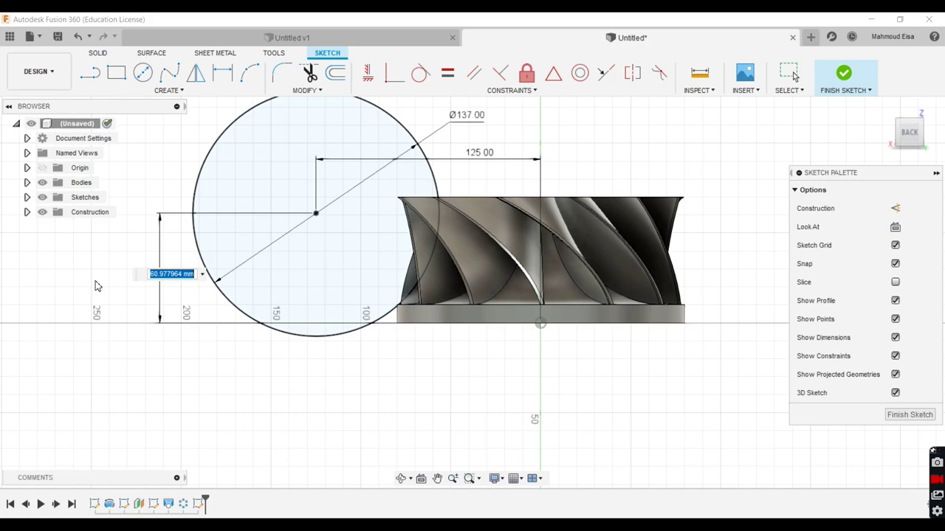
pyautogui.write('61')
pyautogui.press('Return')
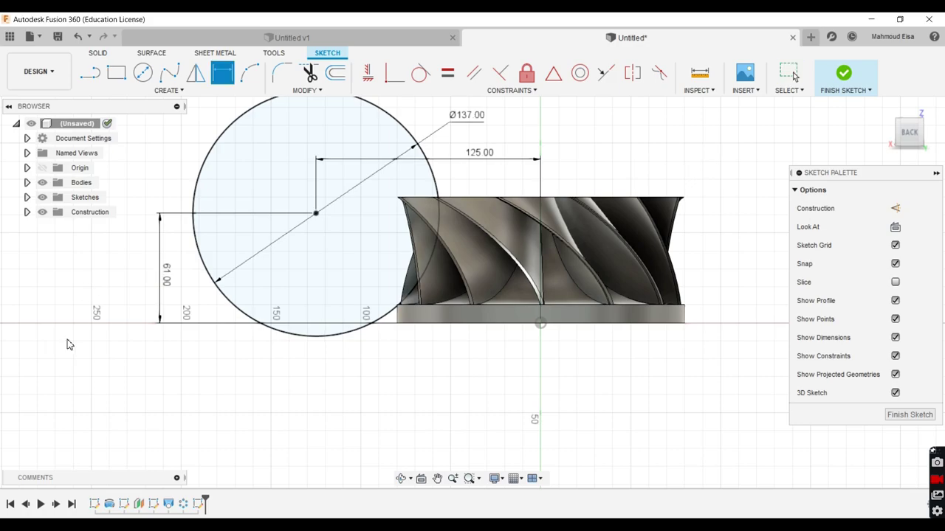
pyautogui.scroll(-2, 453, 255)
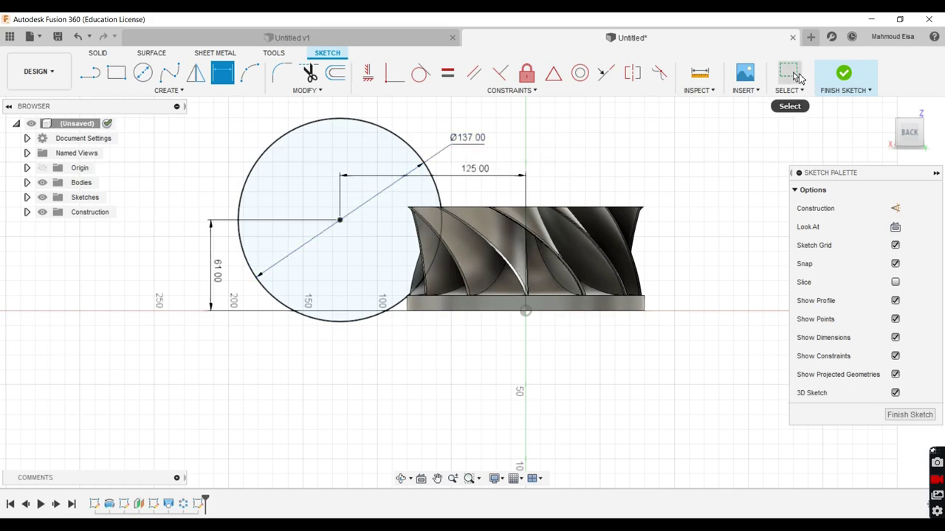
pyautogui.press('Escape')
pyautogui.moveTo(468, 139)
pyautogui.mouseDown()
pyautogui.moveTo(476, 136)
pyautogui.moveTo(238, 150)
pyautogui.mouseUp()
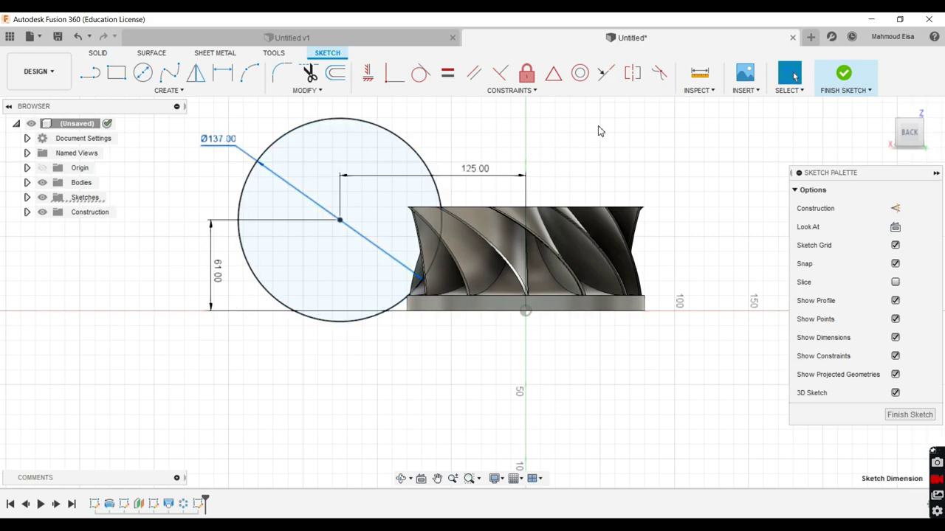
# Step: Start a Revolve feature with the large circle as its profile
pyautogui.click(98, 53)
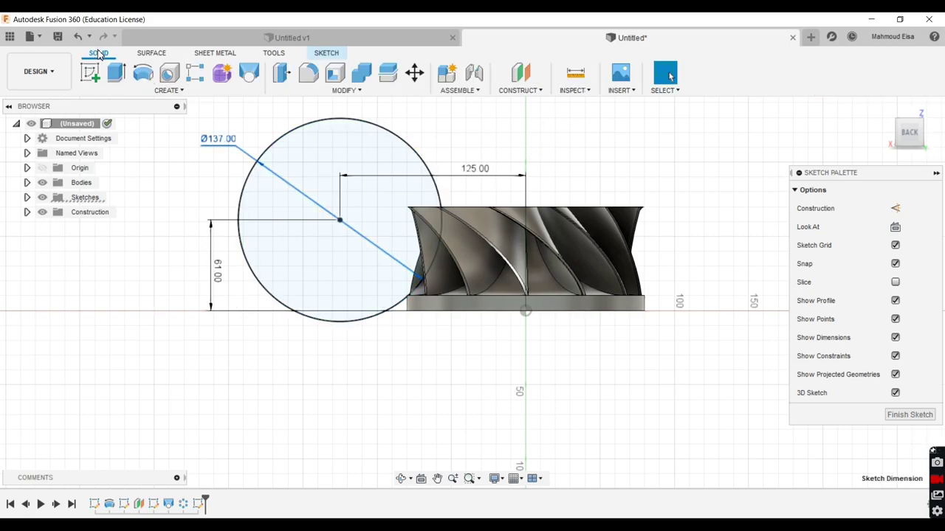
pyautogui.click(143, 72)
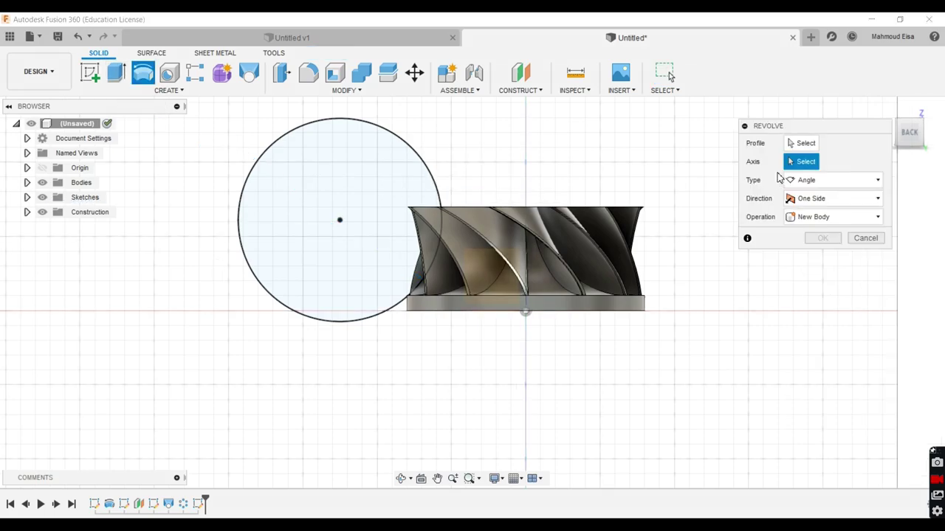
pyautogui.click(800, 143)
pyautogui.click(395, 172)
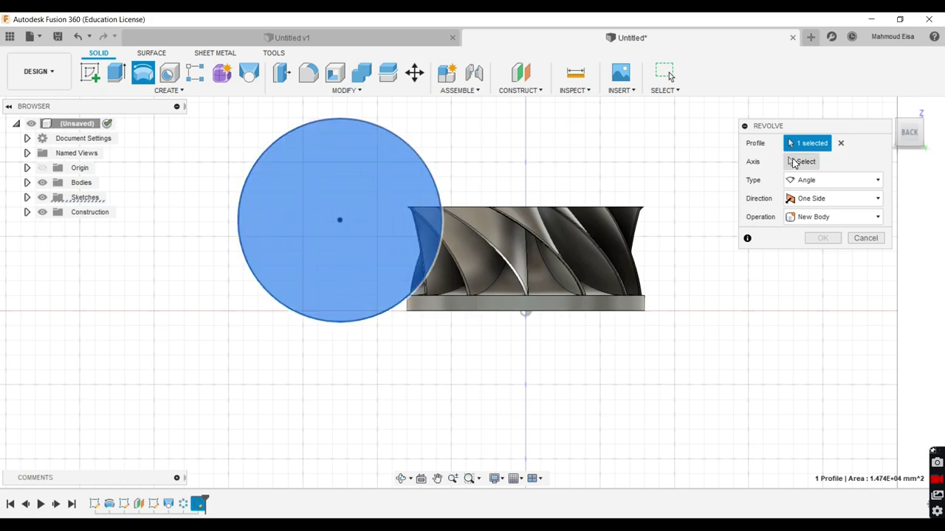
pyautogui.click(793, 161)
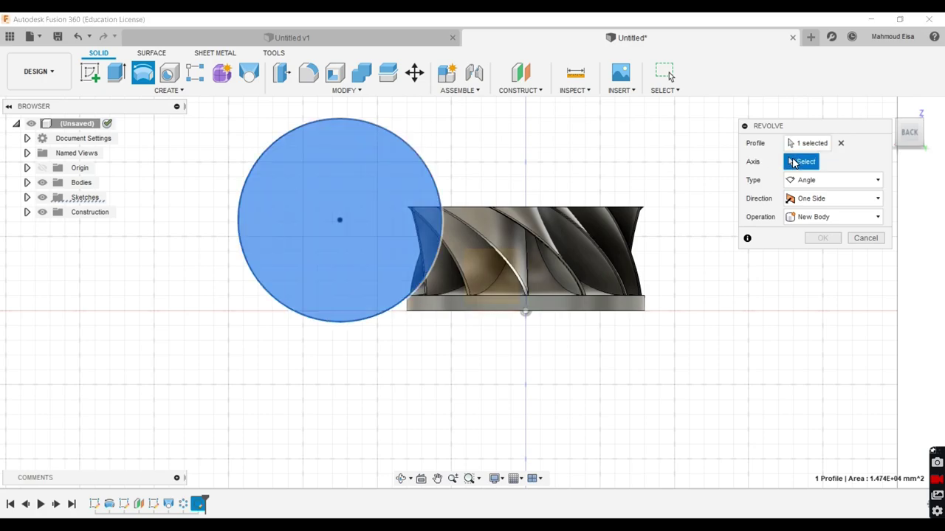
# Step: Cut the outer blade edges by revolving the circle 360° about the vertical Z axis through the hub
pyautogui.click(539, 301)
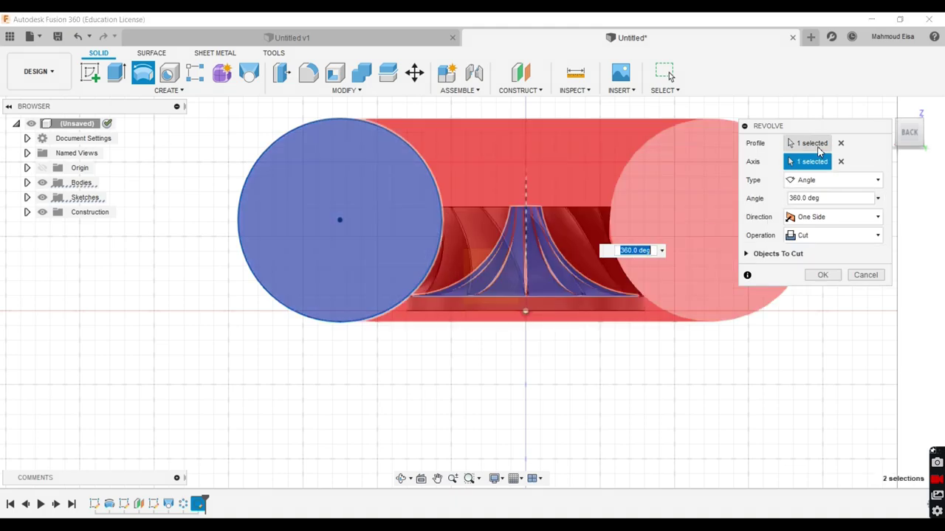
pyautogui.click(840, 161)
pyautogui.keyDown('shift'); pyautogui.moveTo(556, 192); pyautogui.dragTo(554, 243, button='middle'); pyautogui.keyUp('shift')
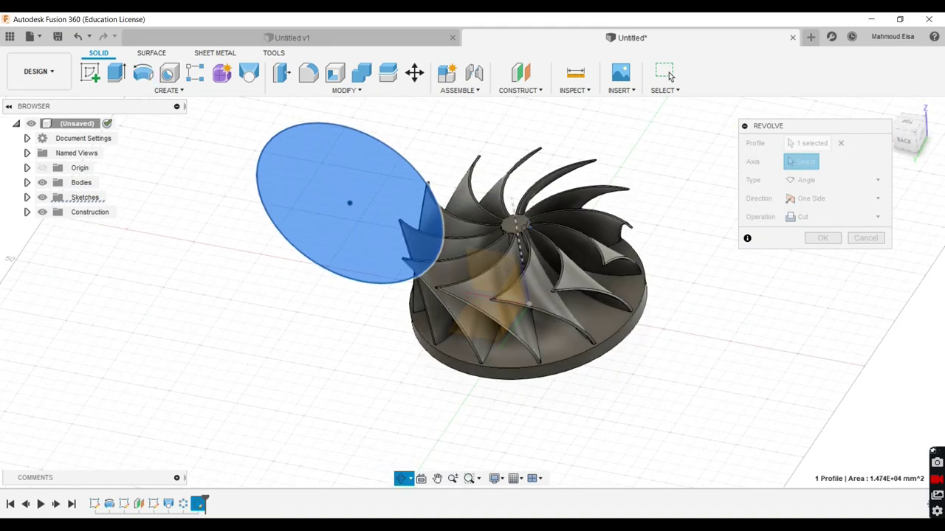
pyautogui.scroll(5, 523, 302)
pyautogui.scroll(-5, 521, 295)
pyautogui.keyDown('shift'); pyautogui.moveTo(522, 295); pyautogui.dragTo(517, 289, button='middle'); pyautogui.keyUp('shift')
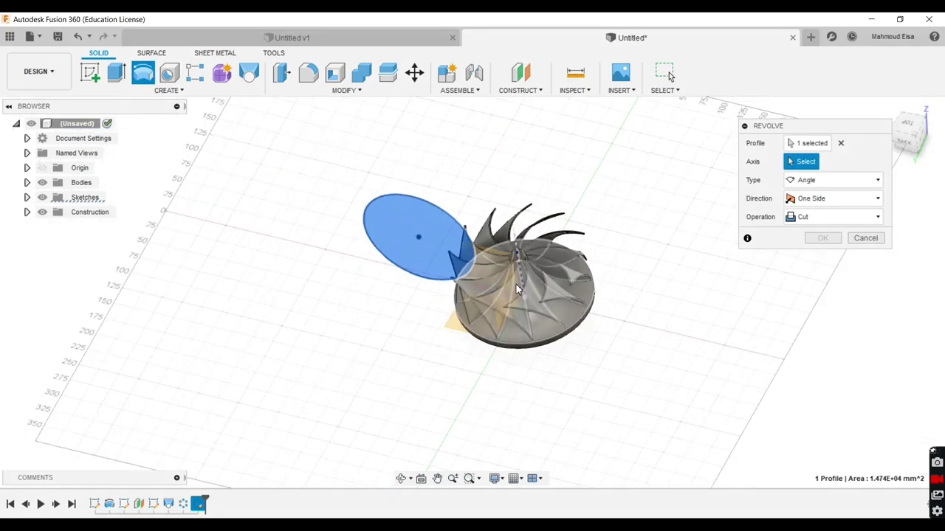
pyautogui.scroll(-5, 516, 290)
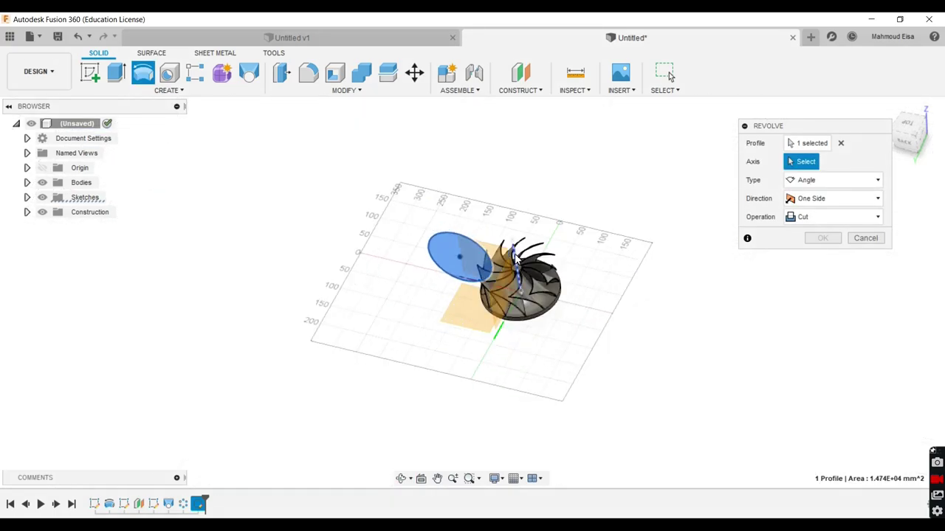
pyautogui.scroll(3, 516, 262)
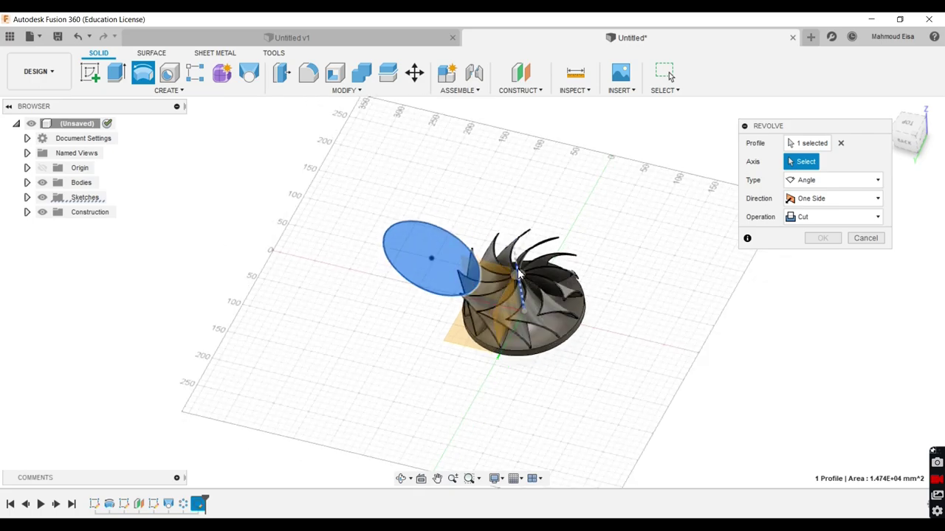
pyautogui.click(517, 273)
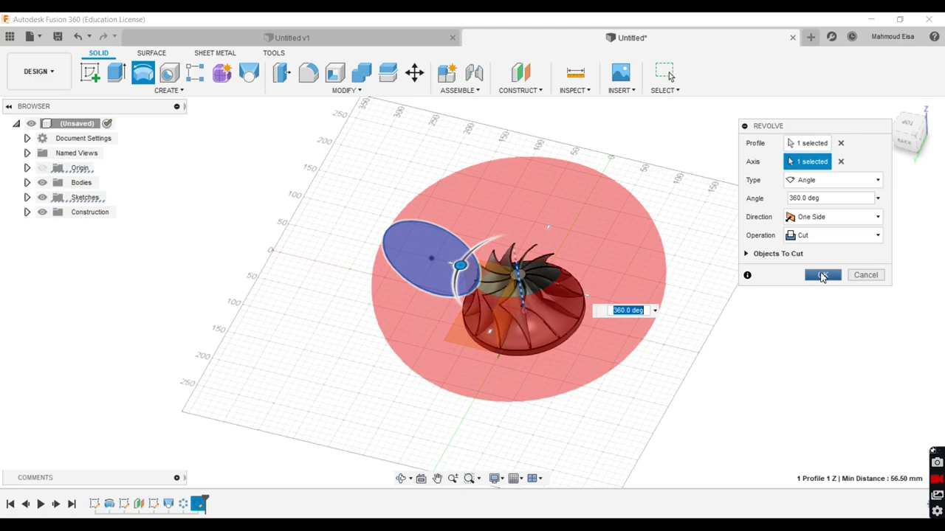
pyautogui.click(823, 275)
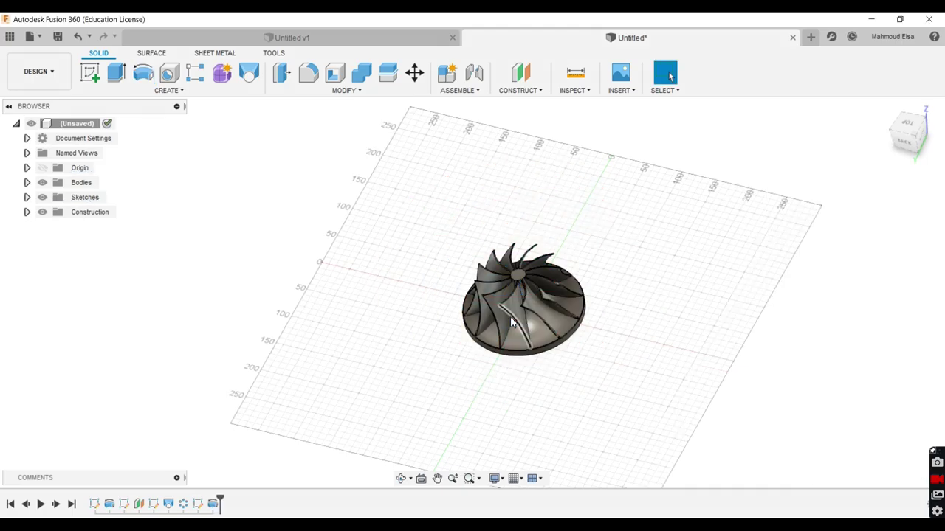
# Step: Open the cutting circle's sketch for editing
pyautogui.scroll(-4, 513, 310)
pyautogui.scroll(3, 517, 288)
pyautogui.moveTo(517, 289)
pyautogui.keyDown('shift'); pyautogui.mouseDown(button='middle')
pyautogui.moveTo(453, 340)
pyautogui.moveTo(547, 322)
pyautogui.moveTo(418, 200)
pyautogui.moveTo(458, 258)
pyautogui.moveTo(537, 308)
pyautogui.moveTo(512, 286)
pyautogui.mouseUp(button='middle'); pyautogui.keyUp('shift')
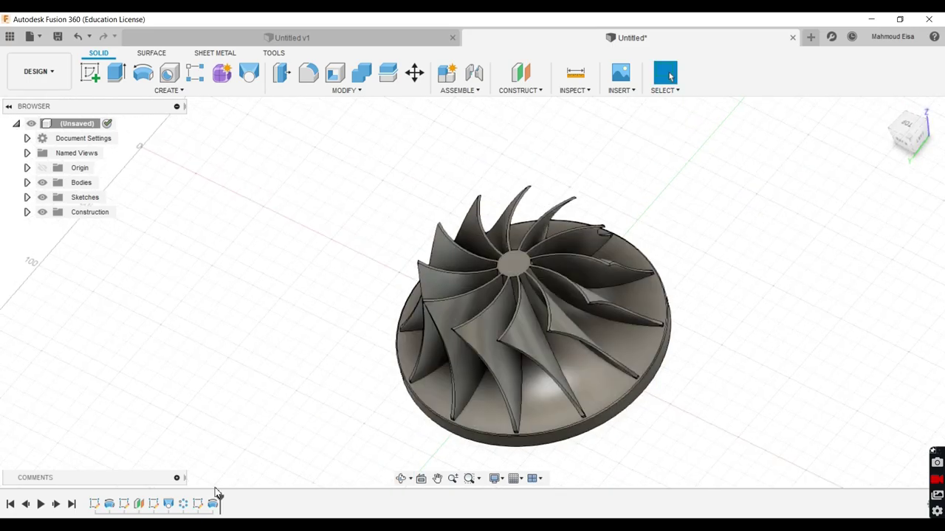
pyautogui.click(199, 505)
pyautogui.rightClick(199, 505)
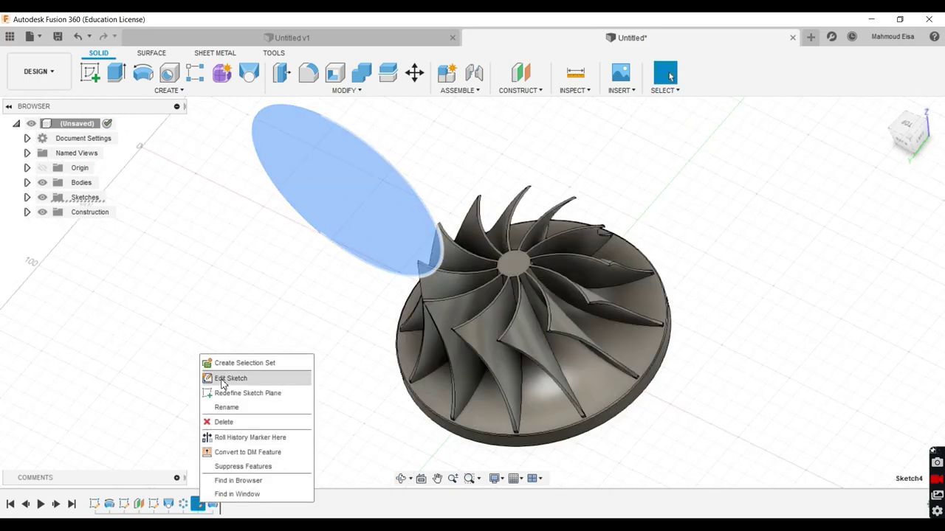
pyautogui.click(225, 381)
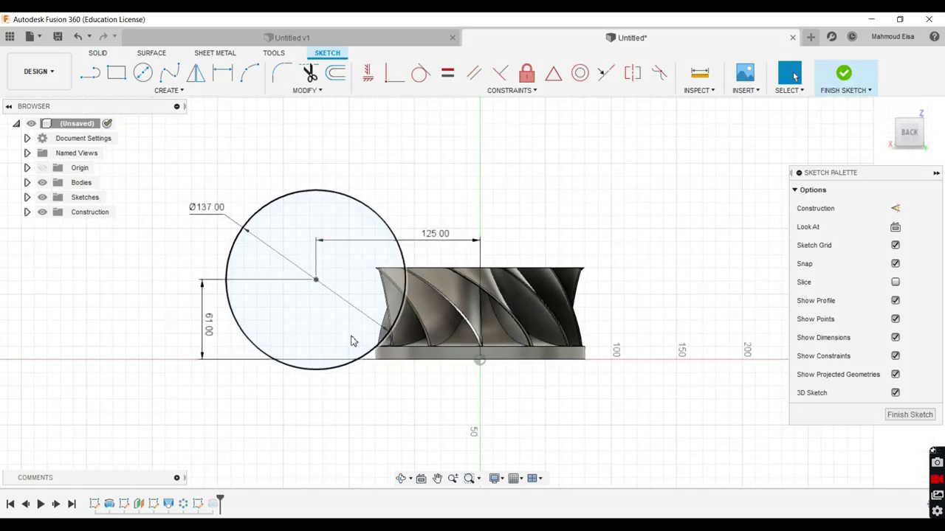
# Step: Try 62 mm for the circle centre's height above the origin and settle on 64 mm
pyautogui.doubleClick(207, 327)
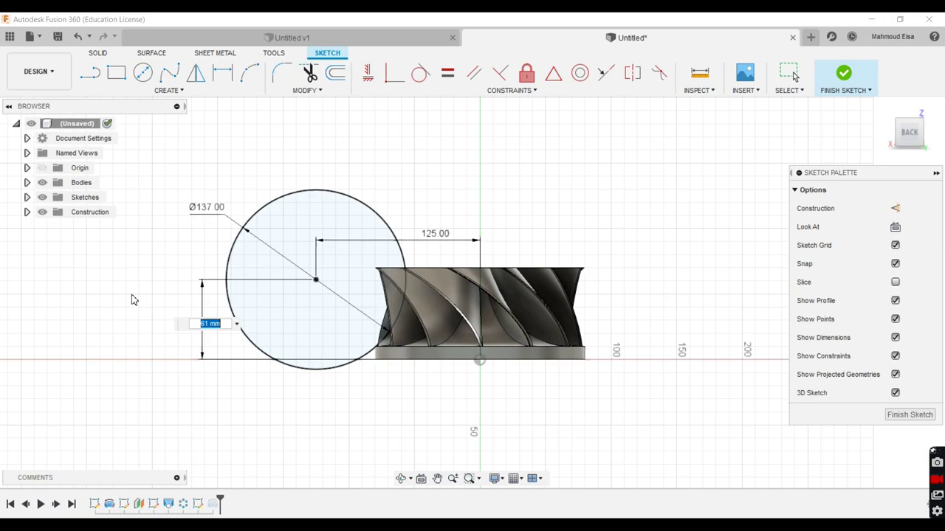
pyautogui.write('62')
pyautogui.press('Return')
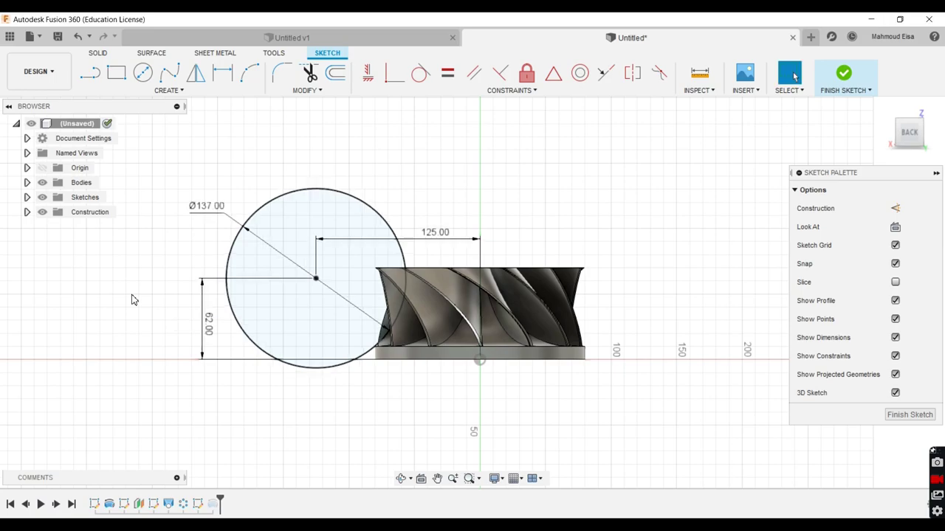
pyautogui.doubleClick(210, 325)
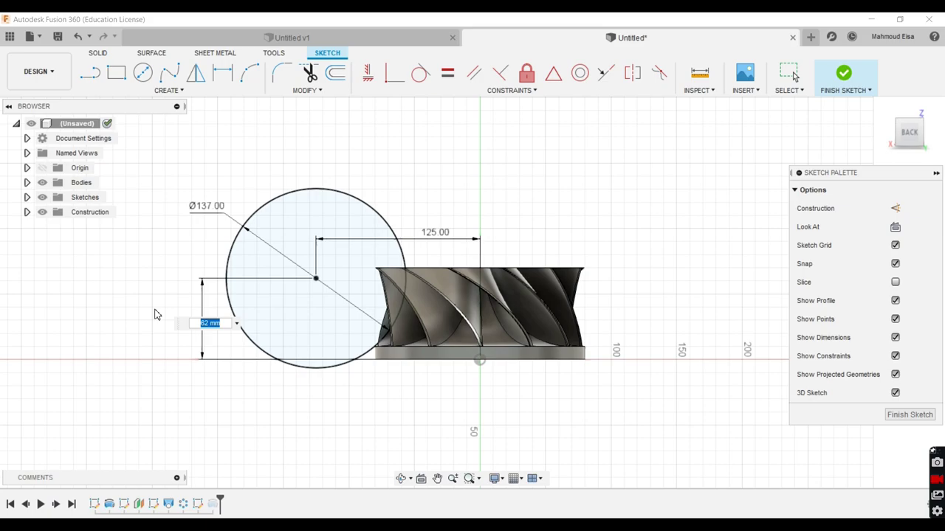
pyautogui.write('64')
pyautogui.press('Return')
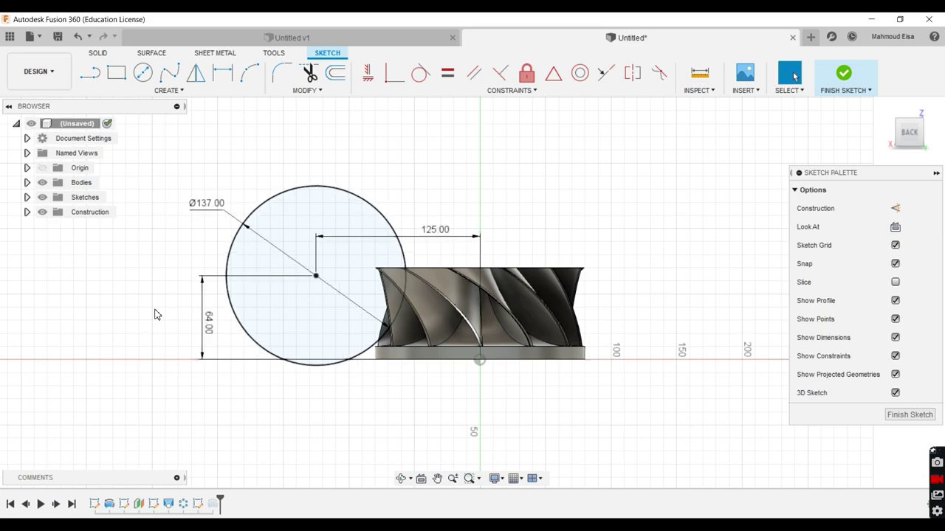
# Step: Set the circle's diameter to 140 mm and finish the sketch to update the revolved cut
pyautogui.doubleClick(204, 206)
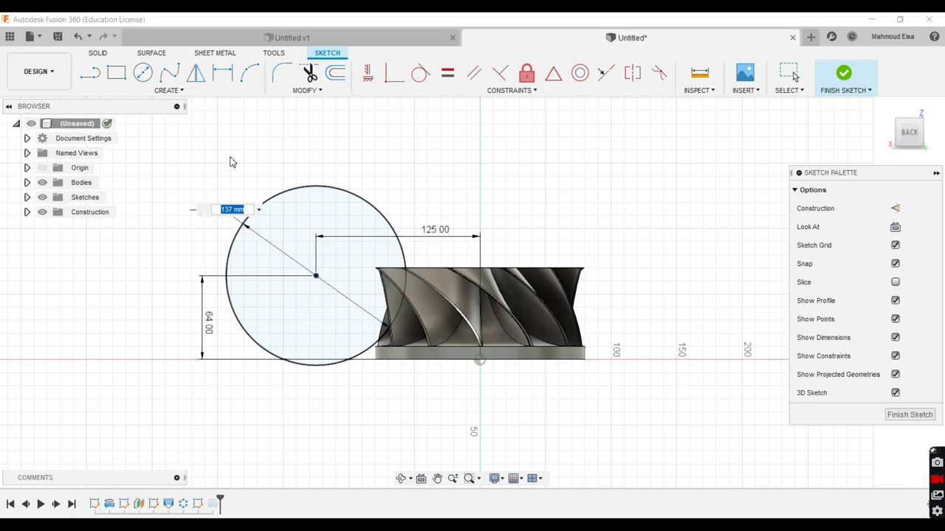
pyautogui.press('Return')
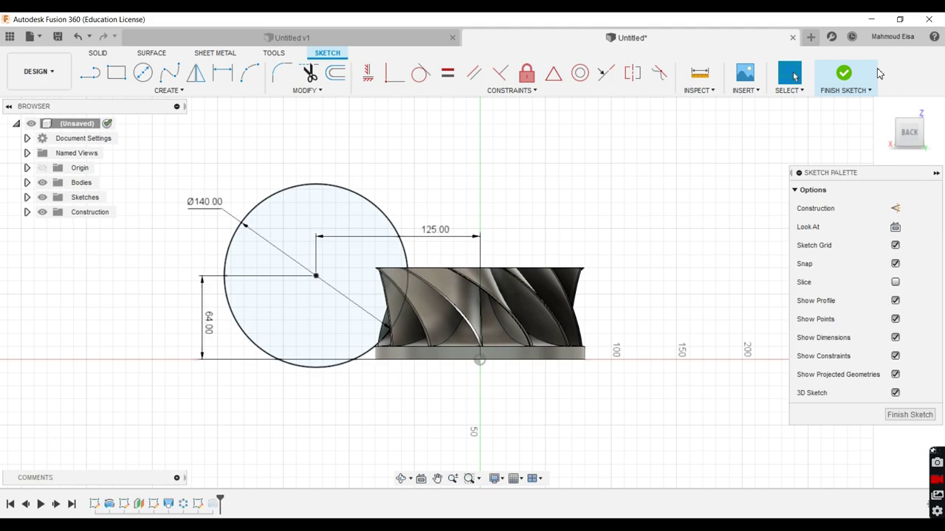
pyautogui.click(845, 74)
pyautogui.scroll(-3, 428, 362)
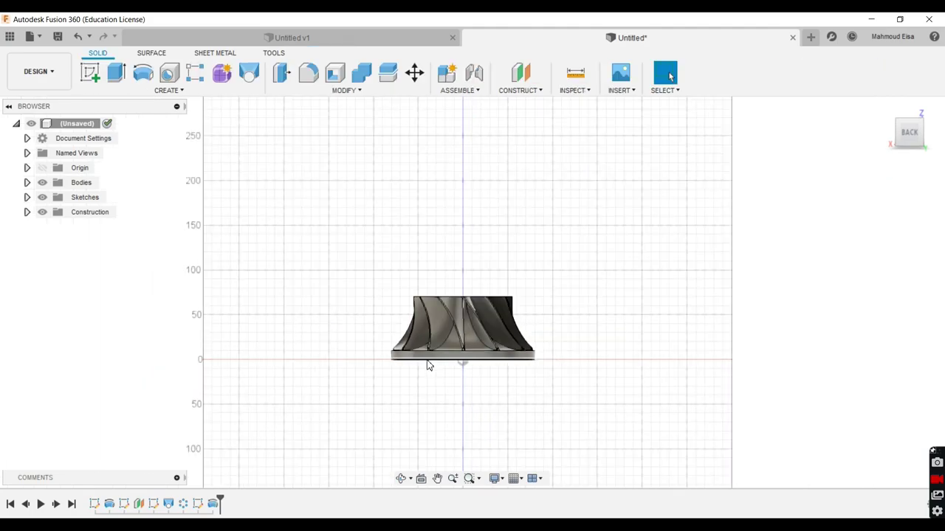
# Step: Examine the trimmed blade edges and their meeting with the hub's base from an angled view
pyautogui.scroll(3, 409, 369)
pyautogui.scroll(3, 408, 369)
pyautogui.keyDown('shift'); pyautogui.moveTo(375, 238); pyautogui.dragTo(353, 295, button='middle'); pyautogui.keyUp('shift')
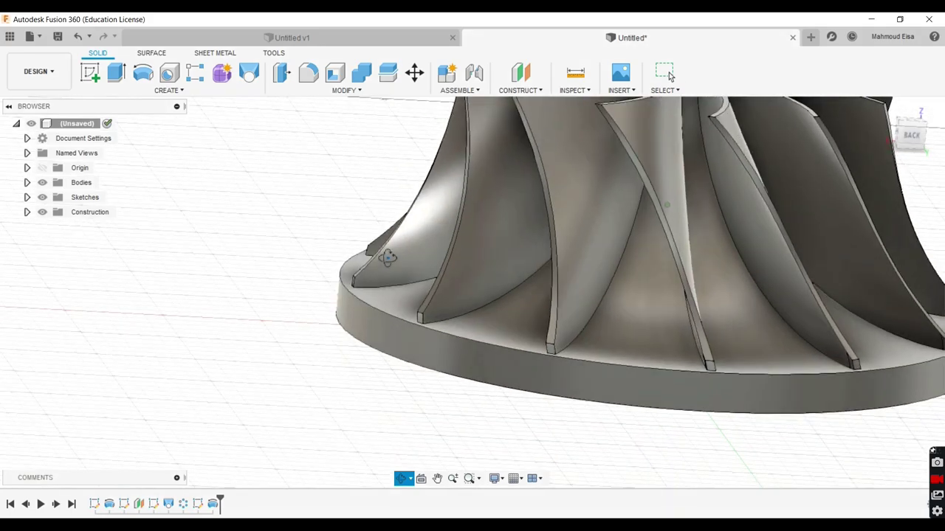
pyautogui.scroll(-5, 263, 238)
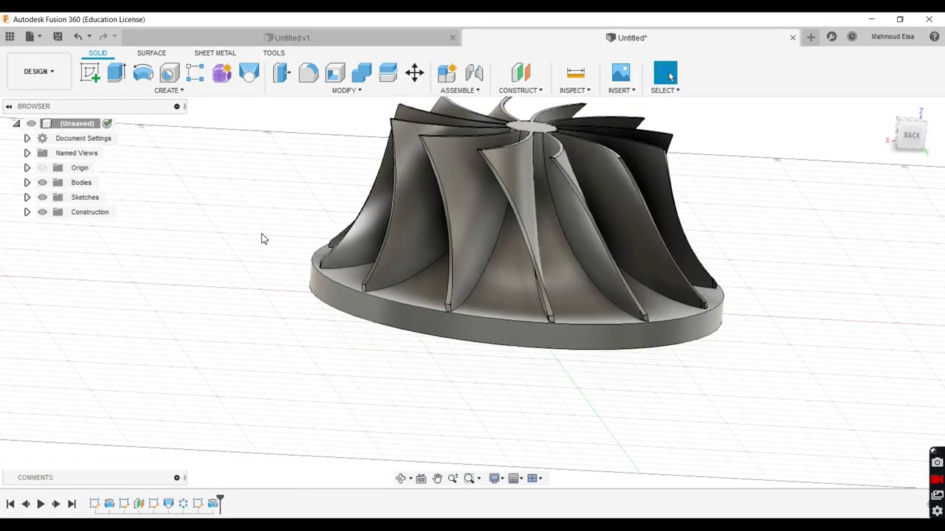
pyautogui.scroll(-2, 446, 329)
pyautogui.scroll(4, 365, 221)
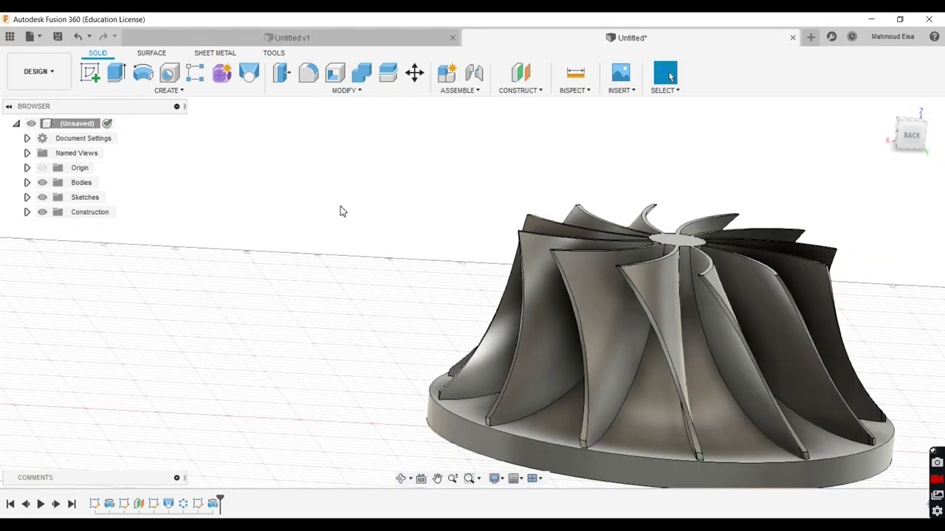
pyautogui.scroll(-4, 457, 317)
pyautogui.scroll(2, 470, 323)
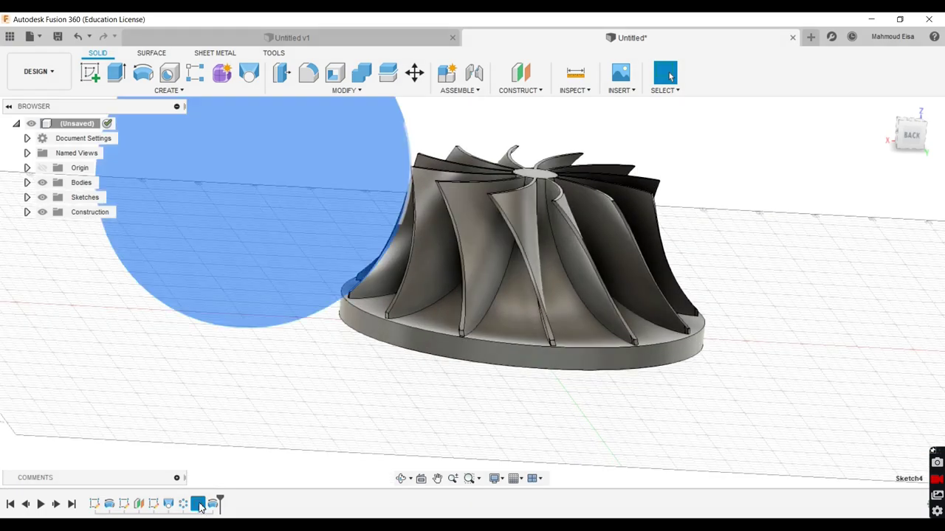
# Step: Try a diameter of 145 mm for the cutting circle and finish the sketch to update the revolved cut
pyautogui.doubleClick(198, 503)
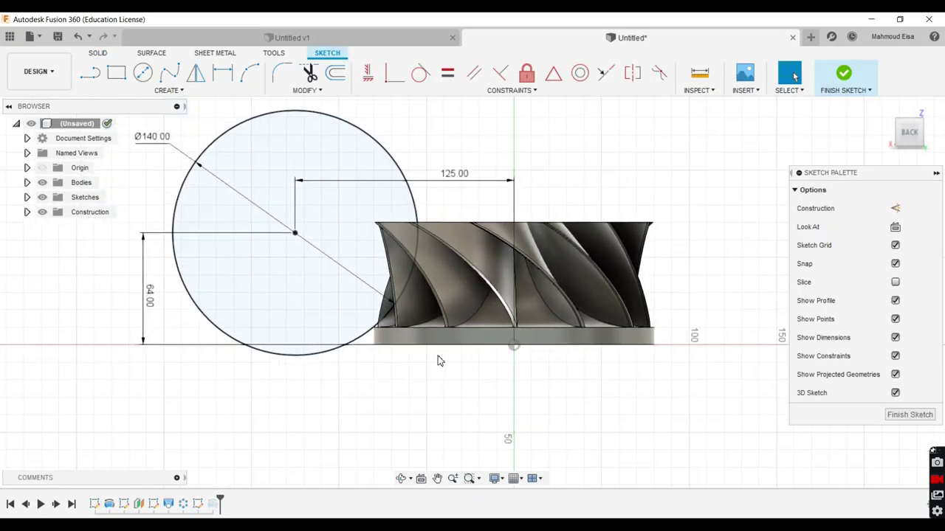
pyautogui.doubleClick(187, 161)
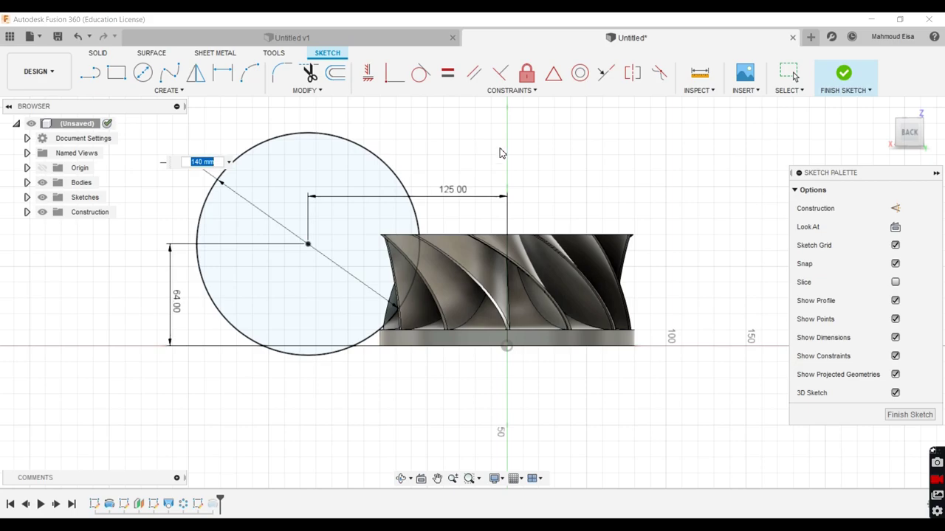
pyautogui.write('145')
pyautogui.press('Return')
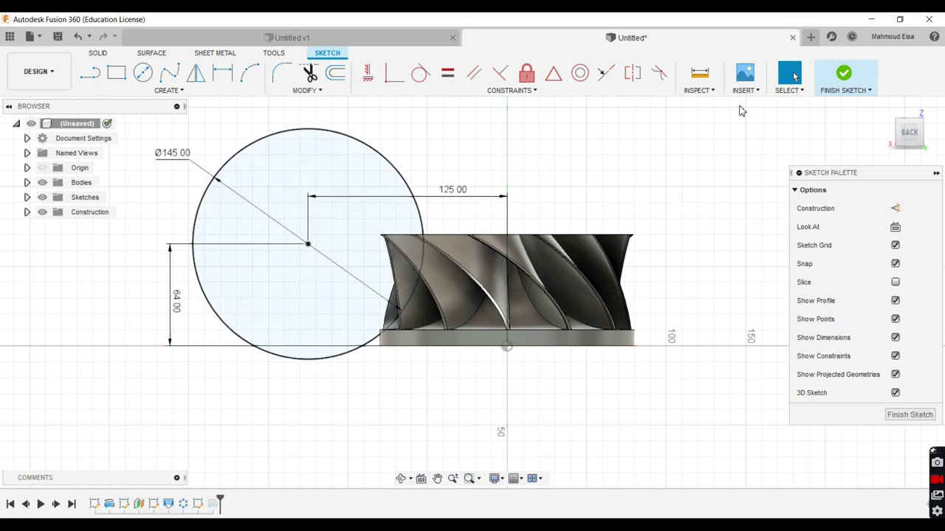
pyautogui.click(843, 72)
pyautogui.moveTo(618, 200)
pyautogui.keyDown('shift'); pyautogui.mouseDown(button='middle')
pyautogui.moveTo(583, 220)
pyautogui.moveTo(577, 251)
pyautogui.moveTo(479, 310)
pyautogui.mouseUp(button='middle'); pyautogui.keyUp('shift')
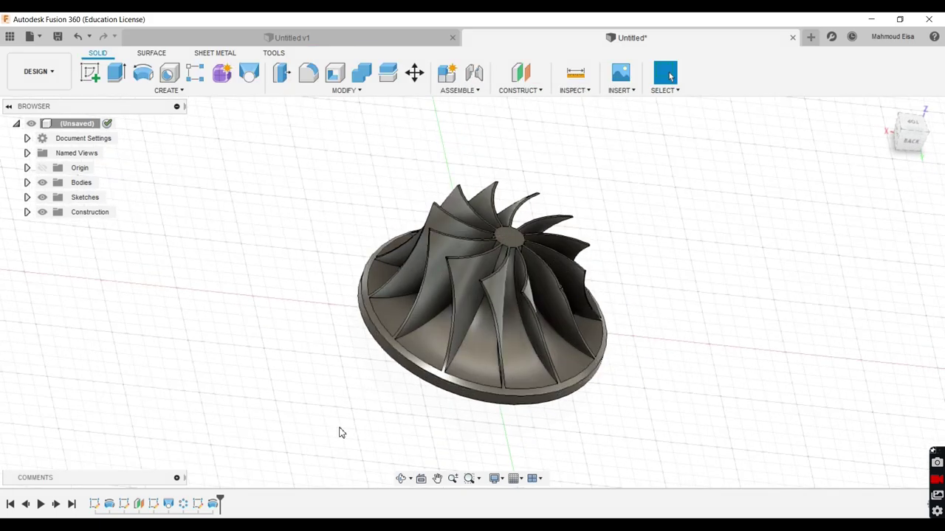
# Step: Set the cutting circle's diameter to 143 mm and finish the sketch to update the revolved cut
pyautogui.click(906, 139)
pyautogui.doubleClick(198, 504)
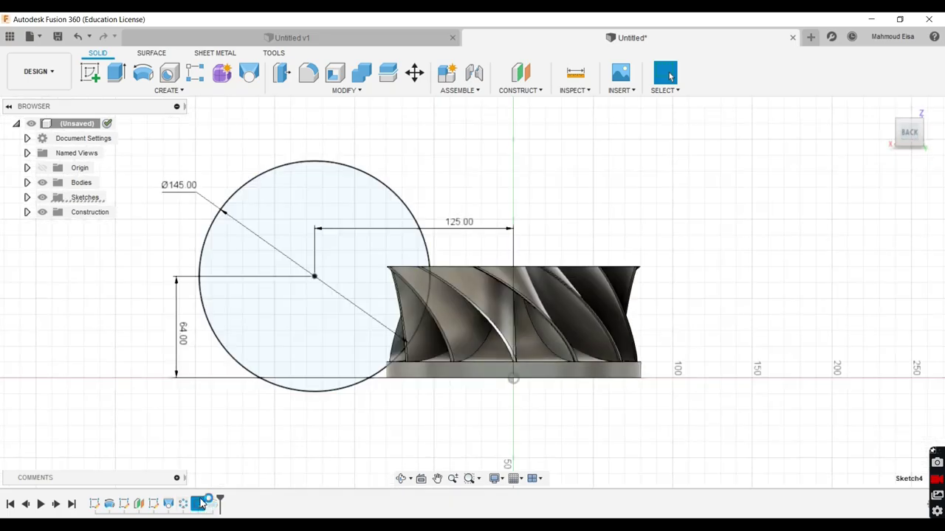
pyautogui.doubleClick(186, 186)
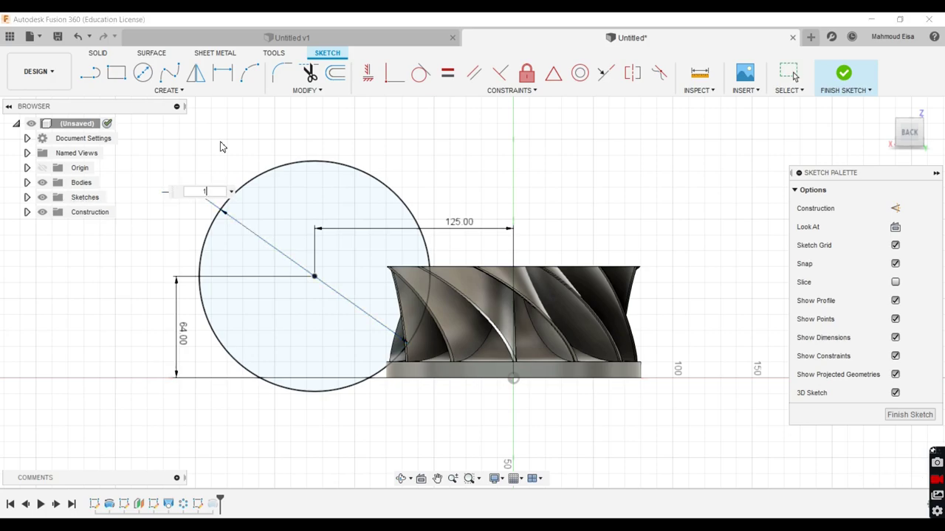
pyautogui.write('143')
pyautogui.press('Return')
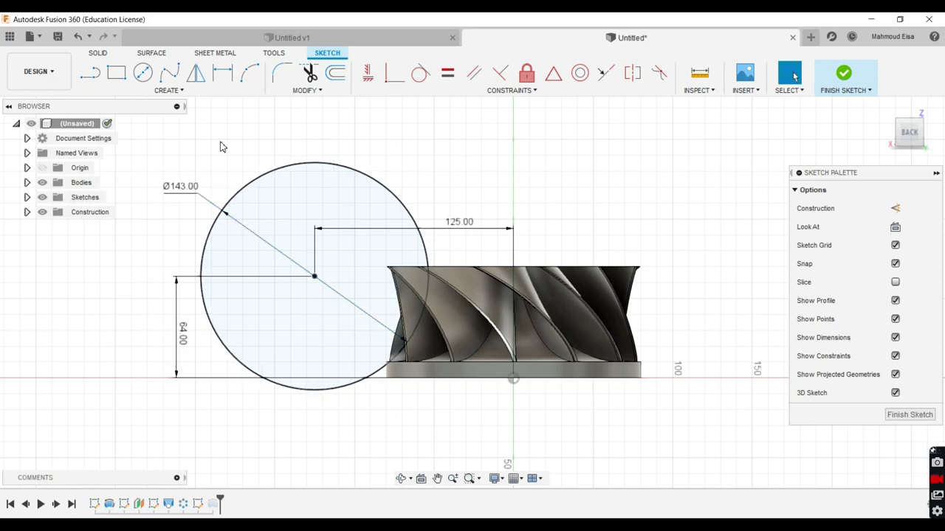
pyautogui.click(844, 72)
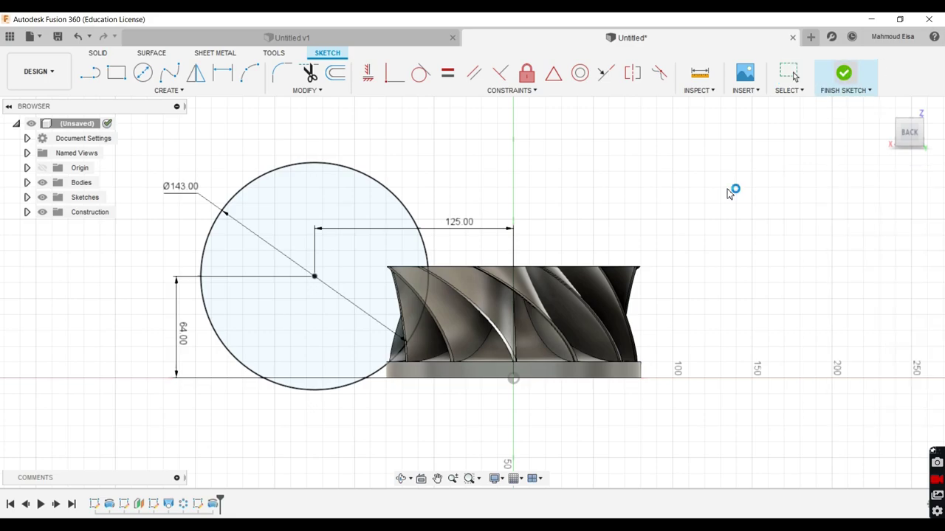
# Step: Start a simple hole on the hub's top face and give it a diameter of 15 mm
pyautogui.keyDown('shift'); pyautogui.moveTo(575, 181); pyautogui.dragTo(394, 454, button='middle'); pyautogui.keyUp('shift')
pyautogui.scroll(-2, 408, 435)
pyautogui.scroll(5, 415, 425)
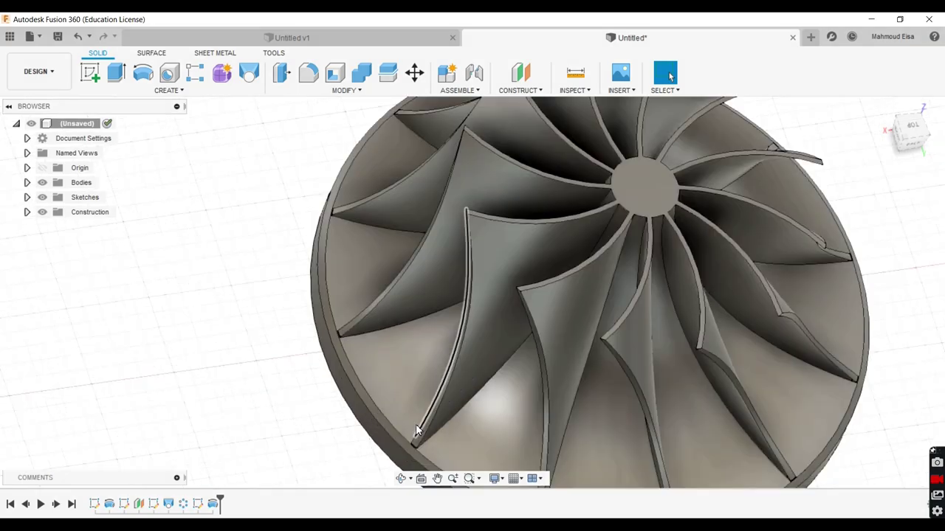
pyautogui.moveTo(416, 424)
pyautogui.keyDown('shift'); pyautogui.mouseDown(button='middle')
pyautogui.moveTo(498, 387)
pyautogui.moveTo(465, 407)
pyautogui.moveTo(430, 347)
pyautogui.moveTo(401, 256)
pyautogui.moveTo(367, 316)
pyautogui.moveTo(588, 224)
pyautogui.moveTo(347, 317)
pyautogui.moveTo(437, 294)
pyautogui.moveTo(130, 221)
pyautogui.mouseUp(button='middle'); pyautogui.keyUp('shift')
pyautogui.scroll(-4, 436, 322)
pyautogui.press('h')
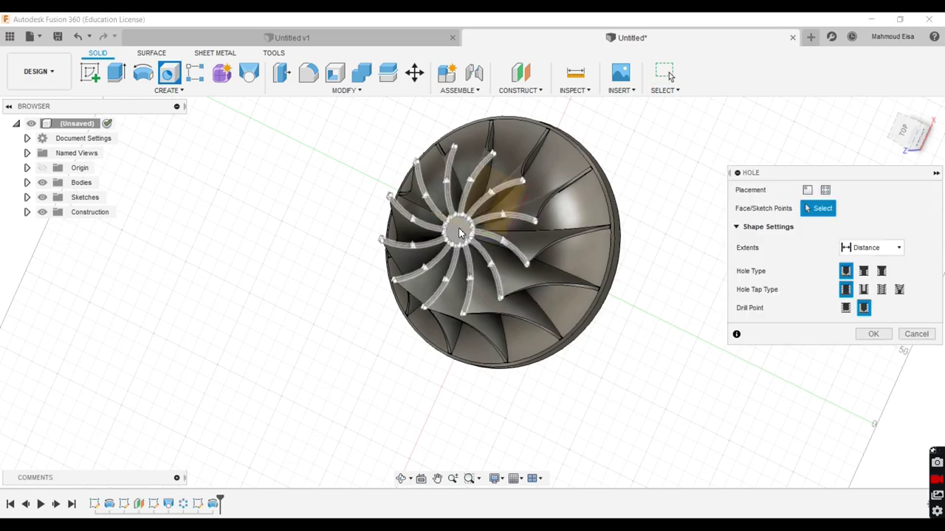
pyautogui.click(458, 235)
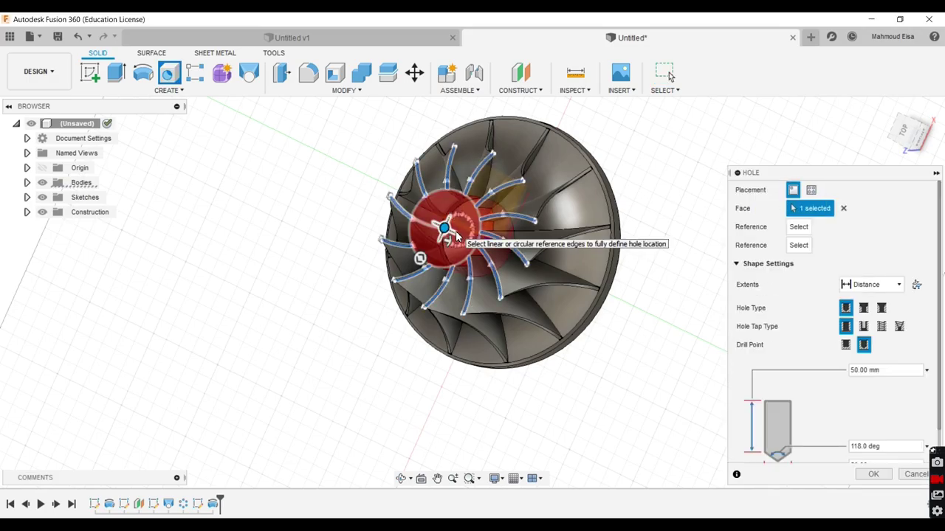
pyautogui.keyDown('shift'); pyautogui.moveTo(458, 235); pyautogui.dragTo(516, 332, button='middle'); pyautogui.keyUp('shift')
pyautogui.click(863, 463)
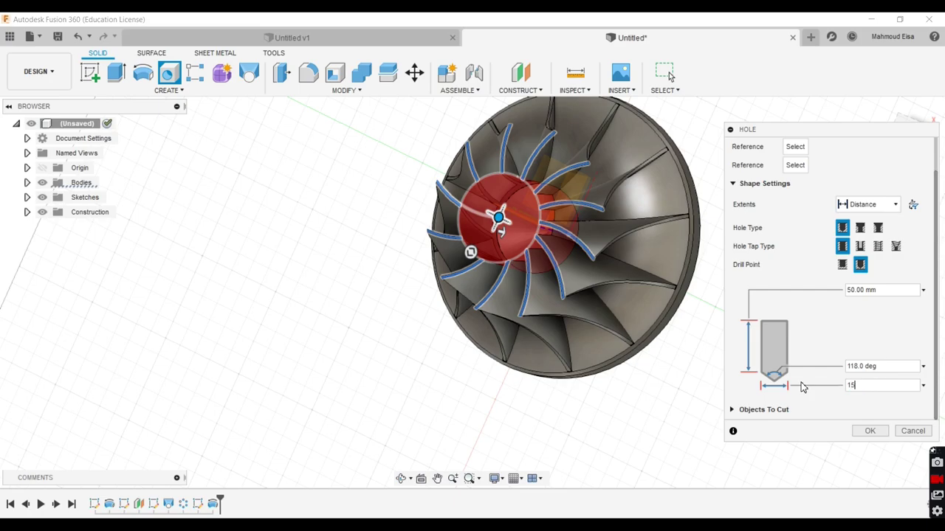
pyautogui.press('Return')
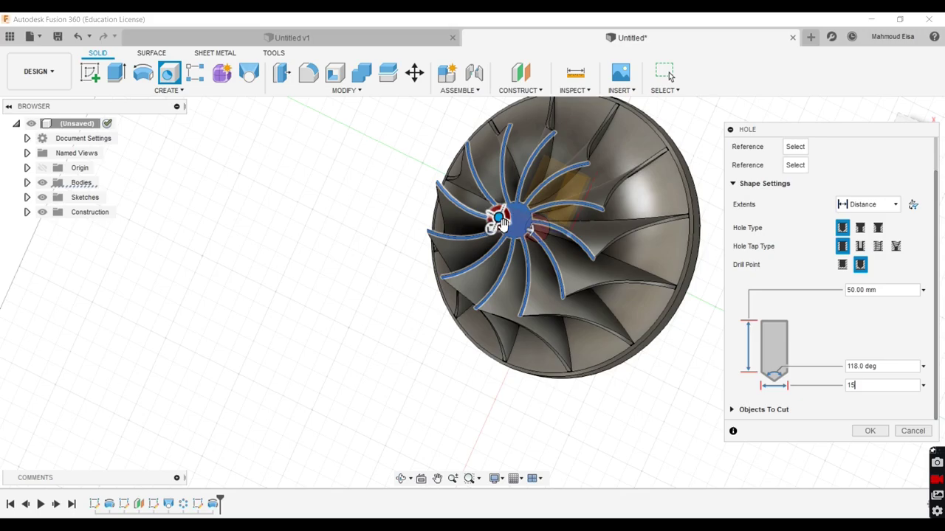
# Step: Move the hole's position to the centre of the hub's top face
pyautogui.scroll(6, 500, 223)
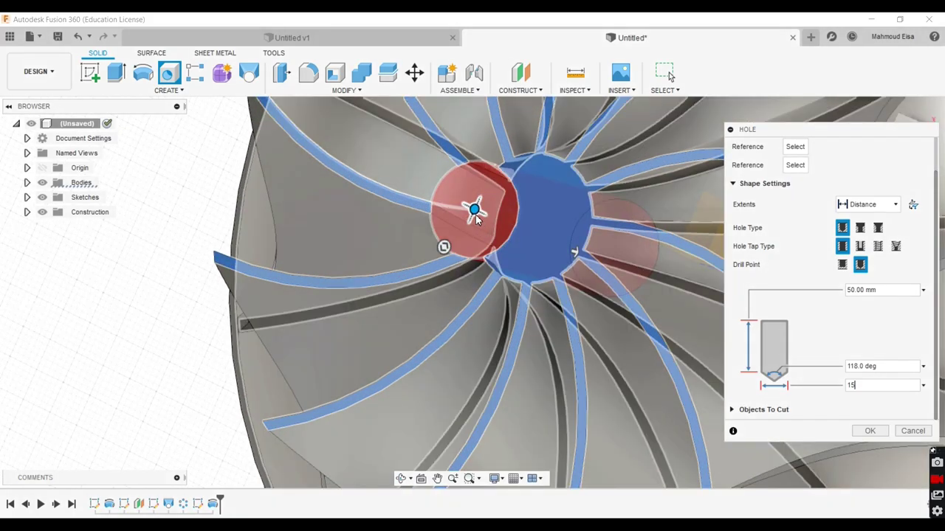
pyautogui.moveTo(476, 216); pyautogui.dragTo(536, 221)
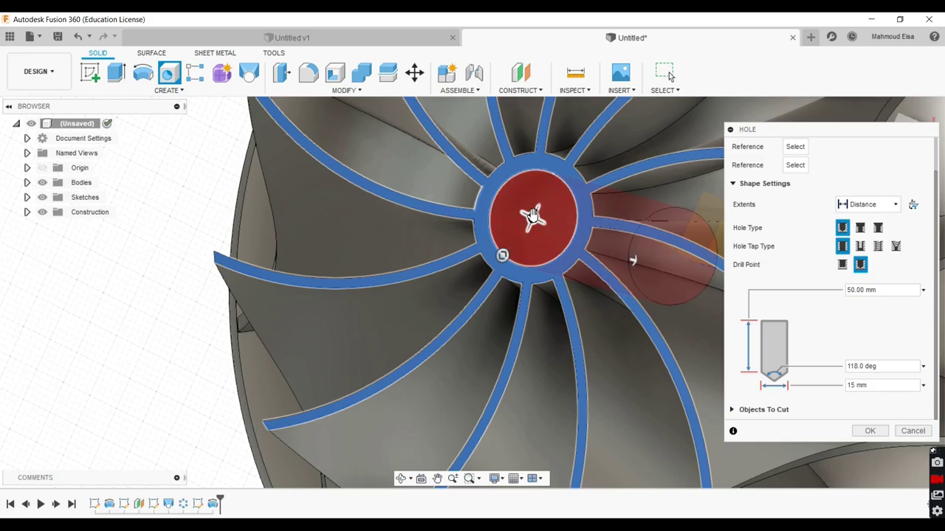
pyautogui.scroll(5, 446, 196)
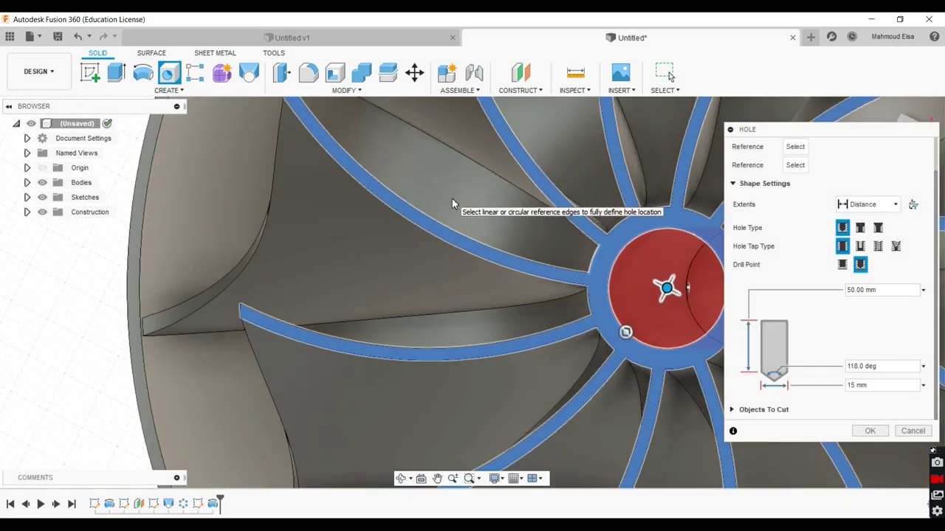
pyautogui.scroll(-5, 452, 198)
pyautogui.scroll(2, 574, 303)
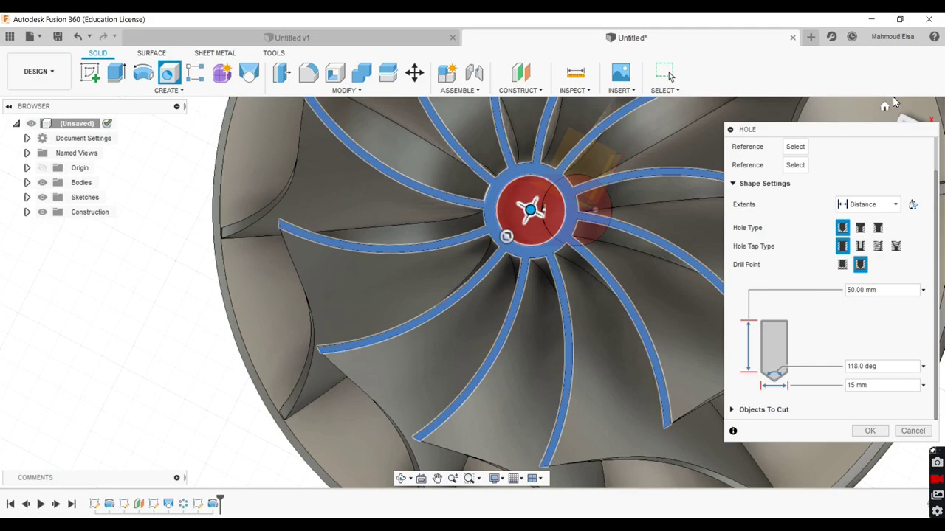
pyautogui.moveTo(870, 131); pyautogui.dragTo(862, 168)
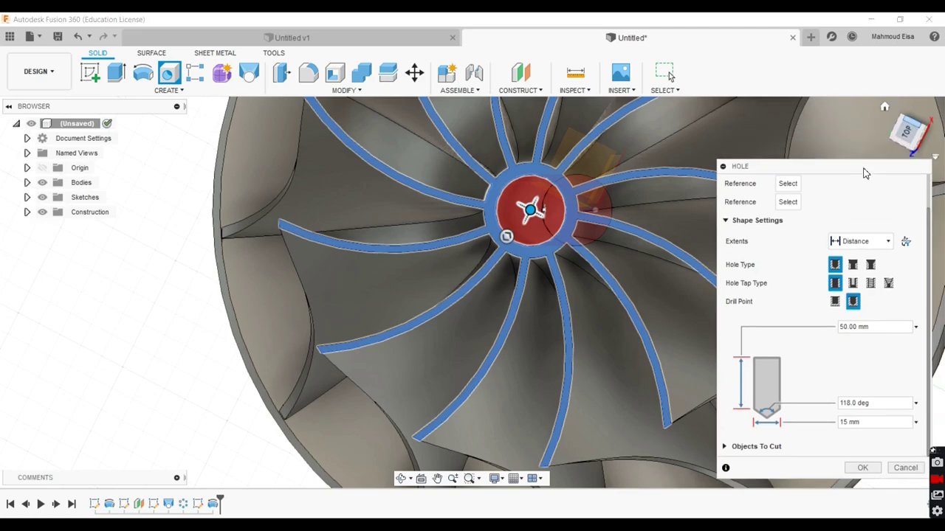
pyautogui.click(908, 131)
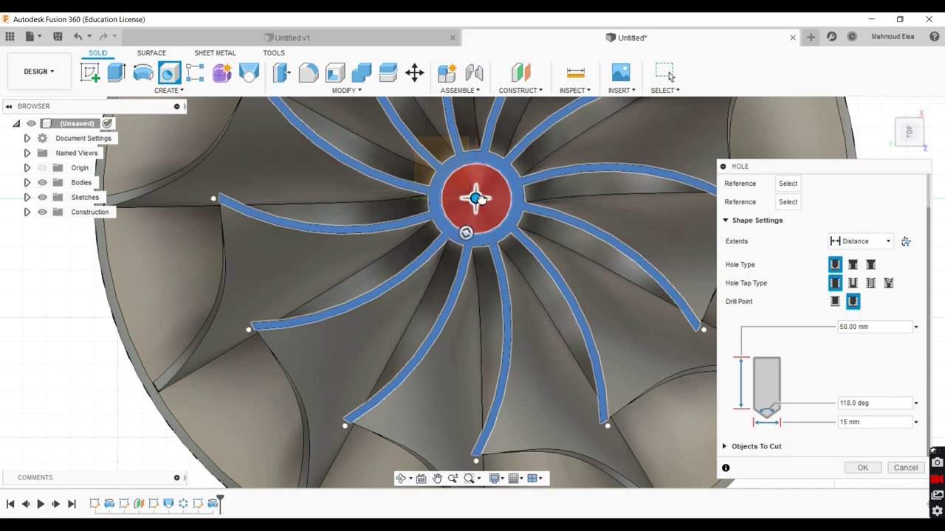
pyautogui.click(476, 198)
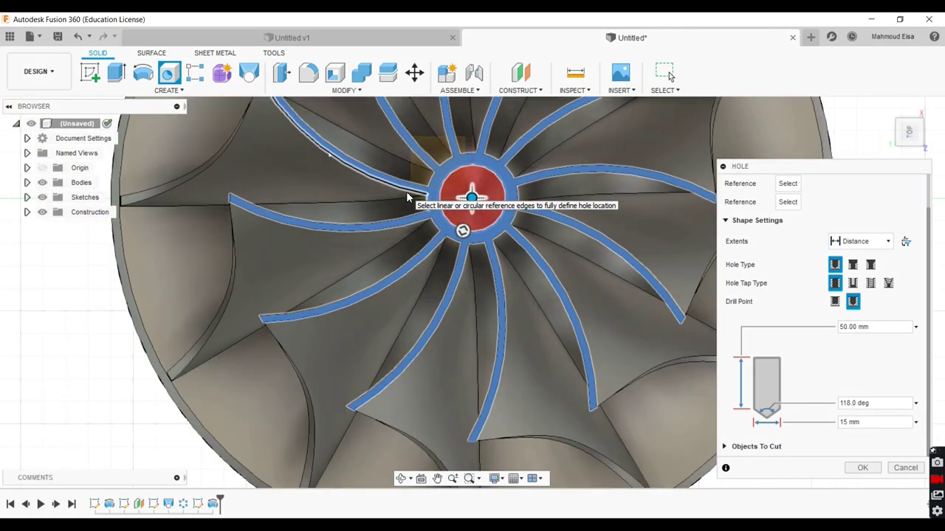
# Step: Set the hole's diameter to 13 mm and create the hole in the hub
pyautogui.scroll(-5, 414, 199)
pyautogui.keyDown('shift'); pyautogui.moveTo(692, 167); pyautogui.dragTo(552, 158, button='middle'); pyautogui.keyUp('shift')
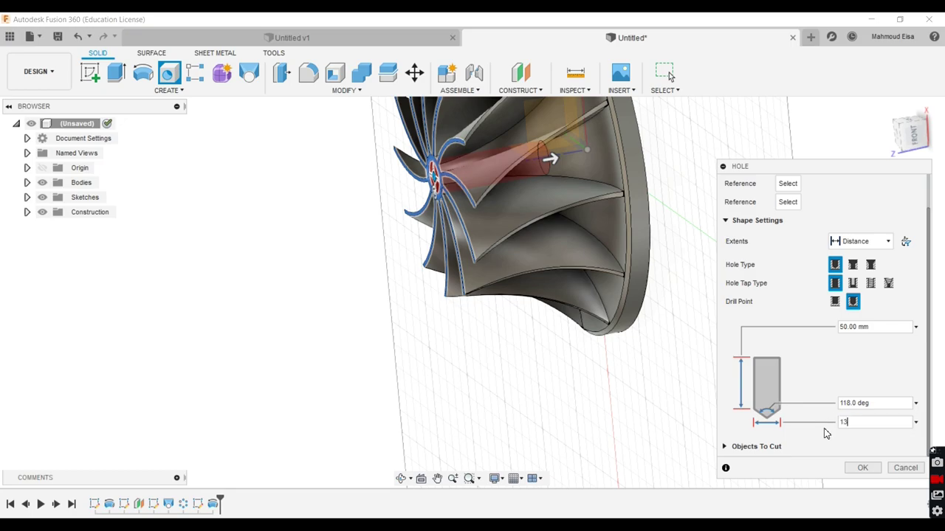
pyautogui.press('Return')
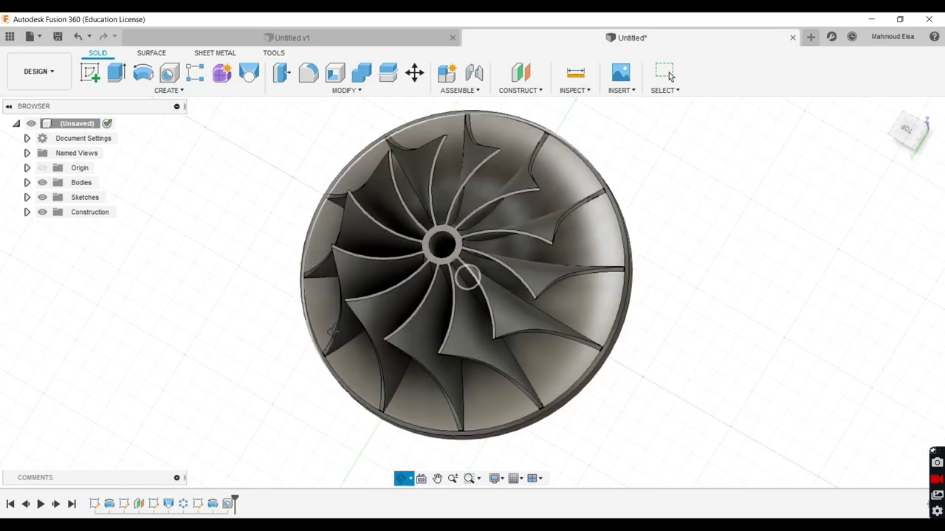
pyautogui.moveTo(467, 277); pyautogui.dragTo(384, 288)
pyautogui.press('Escape')
pyautogui.keyDown('shift'); pyautogui.moveTo(384, 288); pyautogui.dragTo(347, 294, button='middle'); pyautogui.keyUp('shift')
pyautogui.scroll(-2, 347, 295)
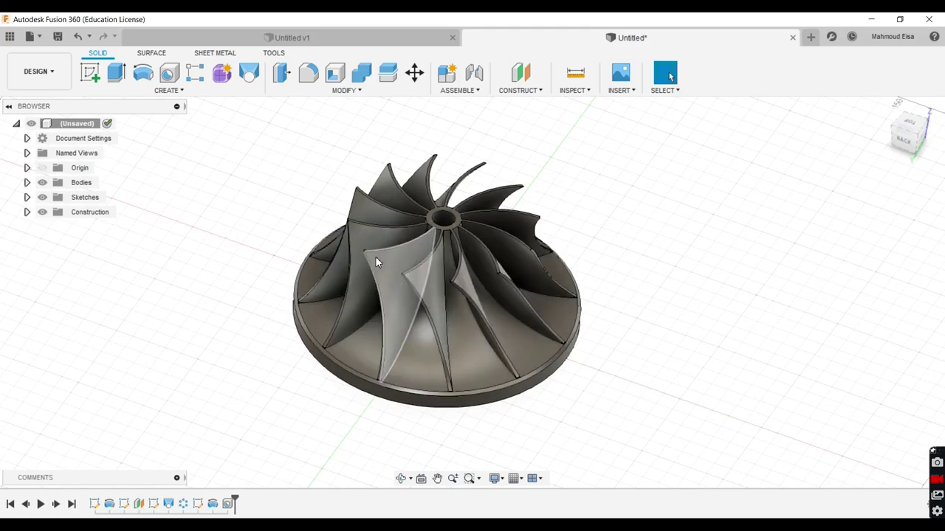
# Step: Fillet the short edge at one blade's upper outer tip with a constant radius of 1 mm
pyautogui.scroll(6, 375, 260)
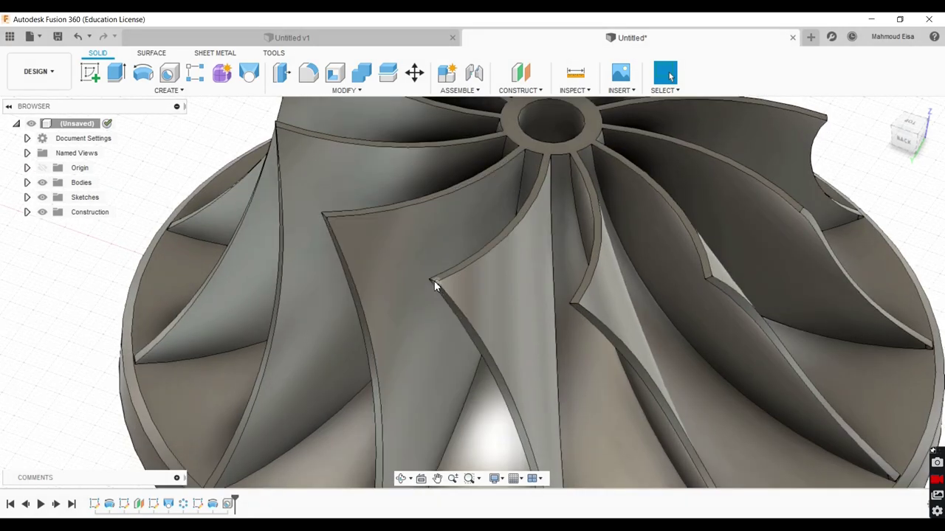
pyautogui.scroll(-3, 434, 285)
pyautogui.scroll(5, 434, 285)
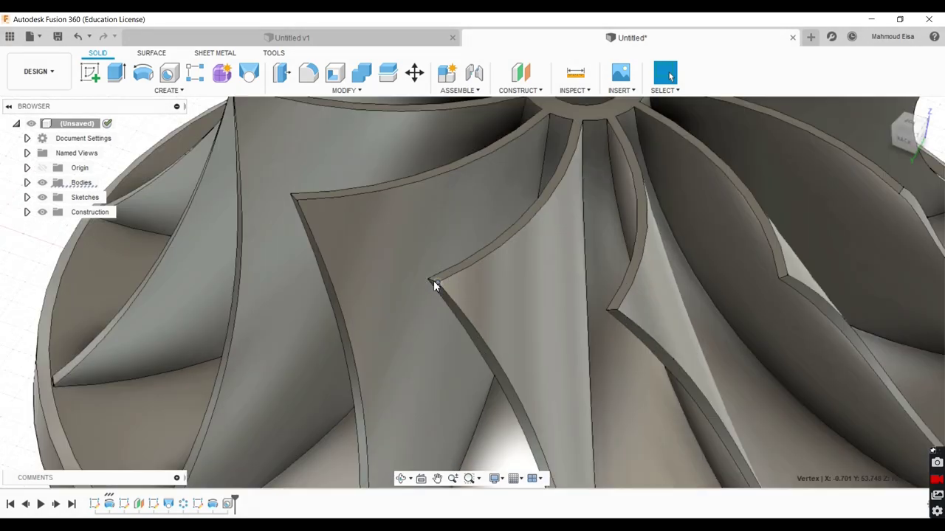
pyautogui.scroll(-4, 434, 285)
pyautogui.scroll(4, 431, 279)
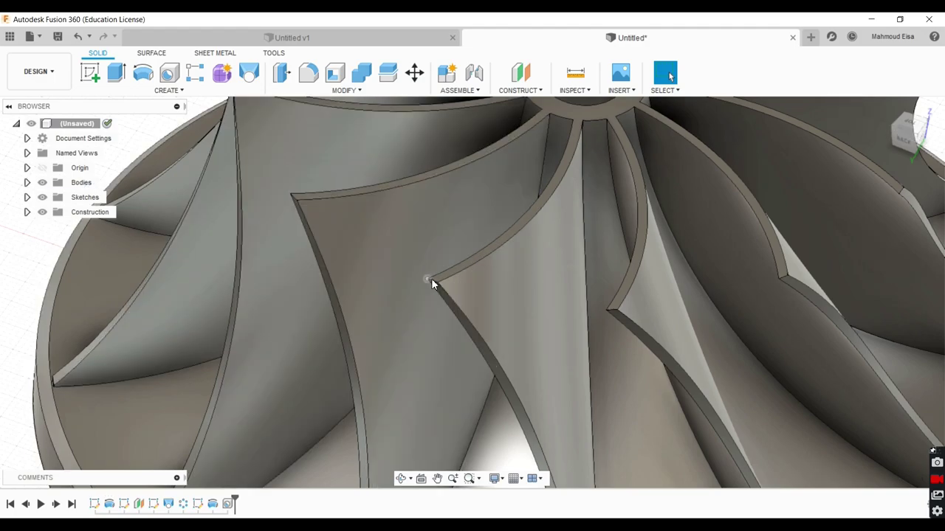
pyautogui.scroll(3, 433, 283)
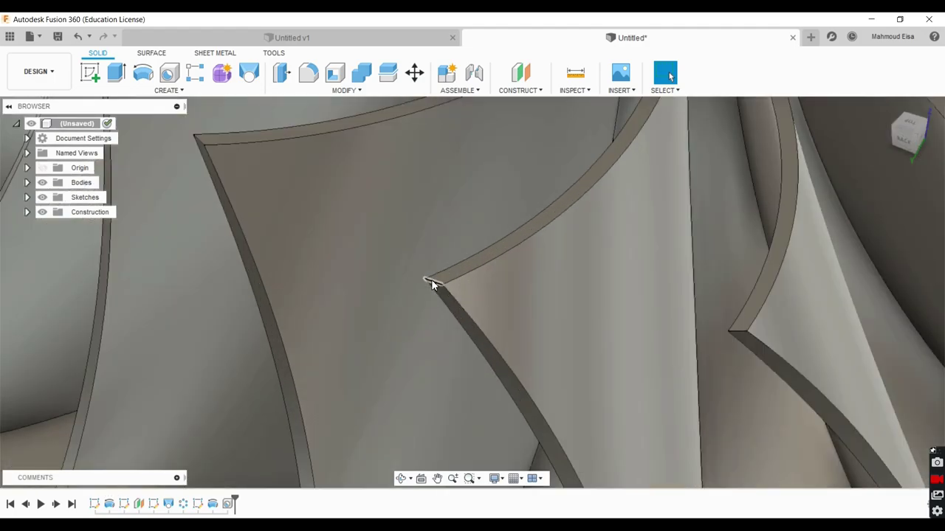
pyautogui.rightClick(434, 285)
pyautogui.click(413, 345)
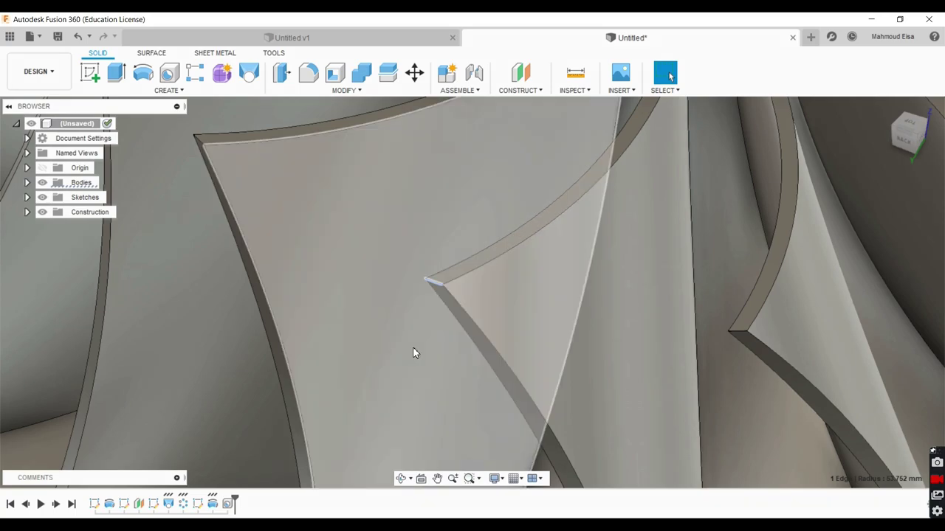
pyautogui.click(854, 212)
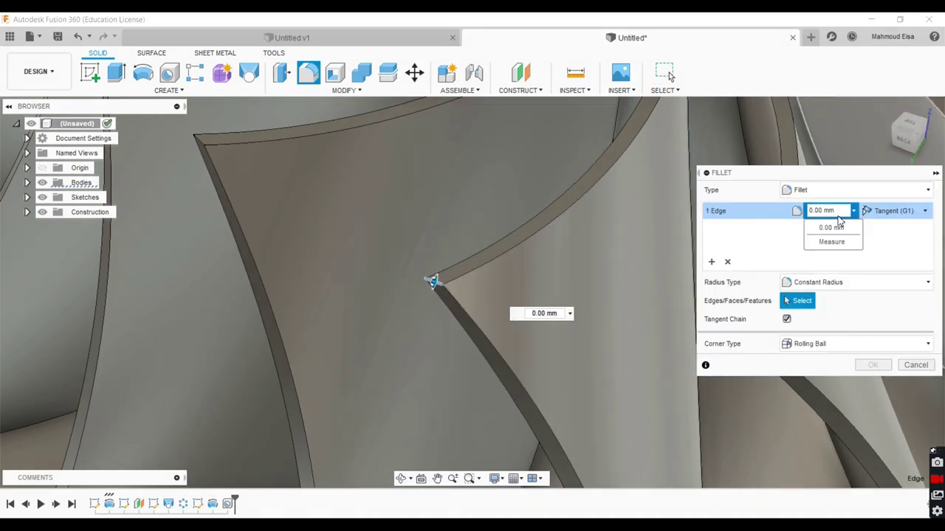
pyautogui.click(839, 215)
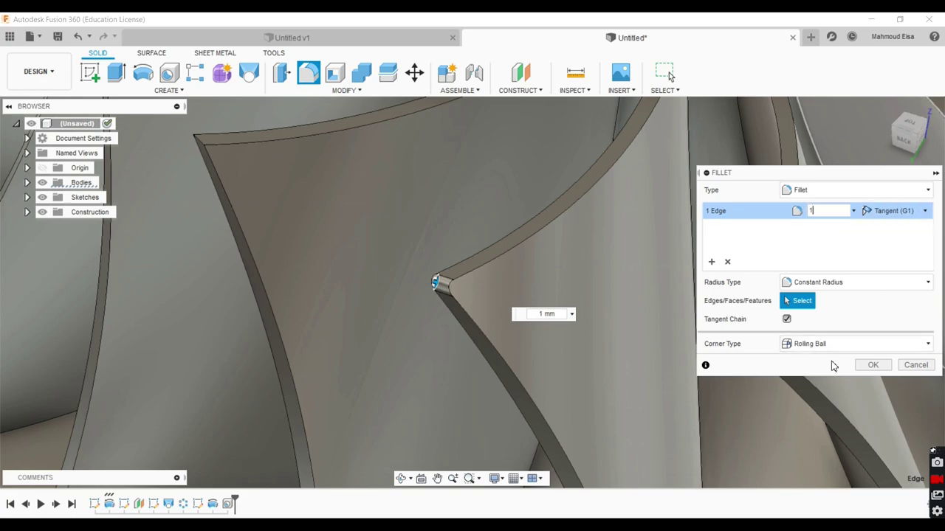
pyautogui.click(871, 365)
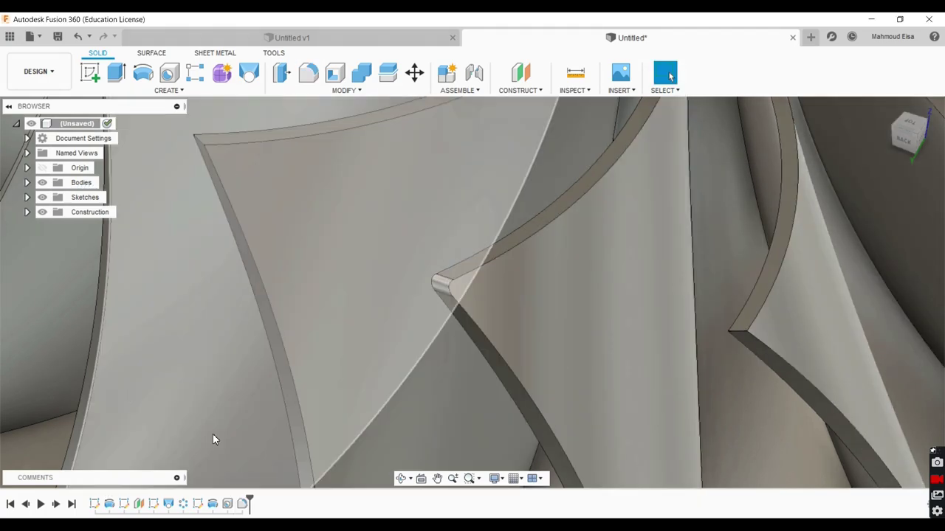
# Step: Edit the blade-tip fillet, clear its edge selection and pick the short upper outer tip edges of four adjacent blades
pyautogui.doubleClick(242, 504)
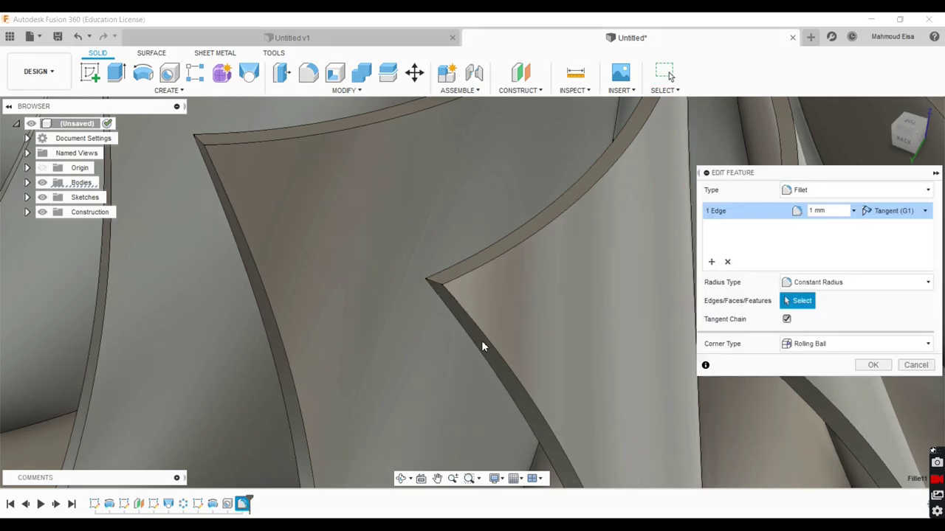
pyautogui.click(727, 263)
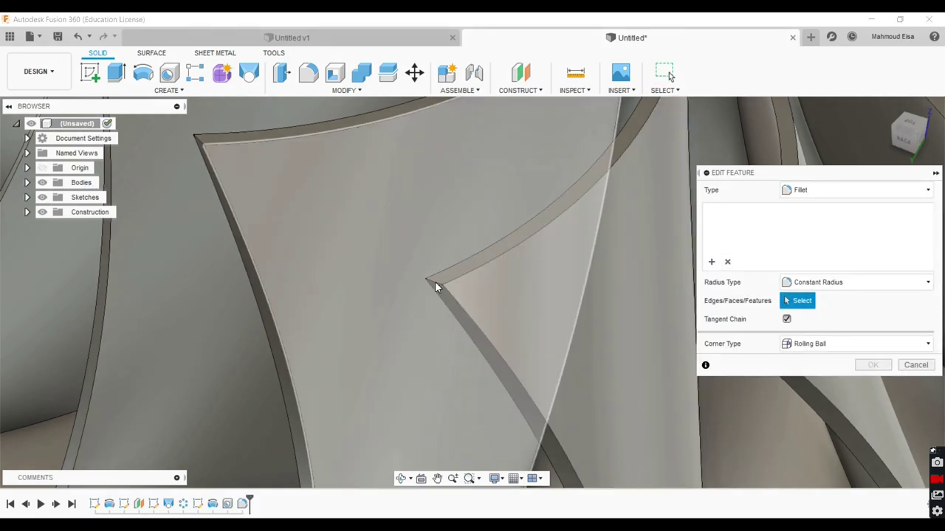
pyautogui.scroll(-5, 465, 255)
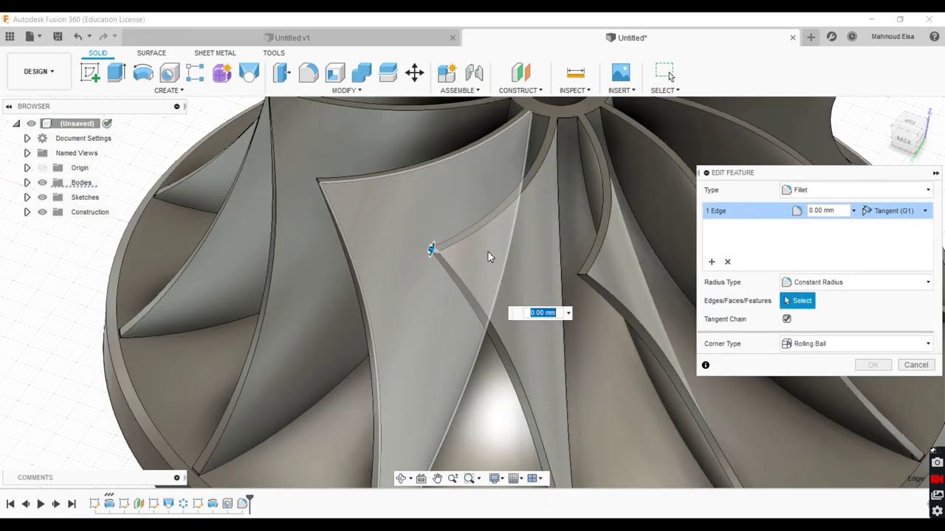
pyautogui.click(583, 279)
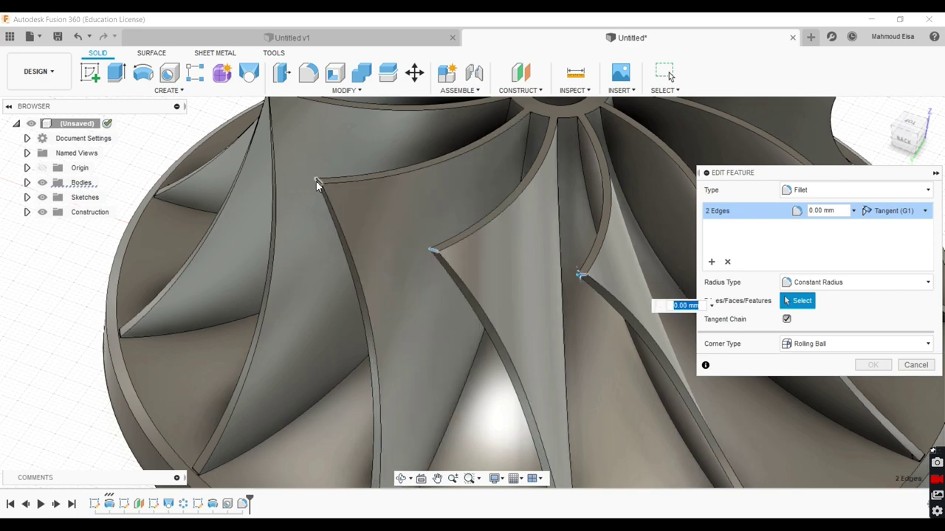
pyautogui.click(320, 179)
pyautogui.scroll(-5, 259, 255)
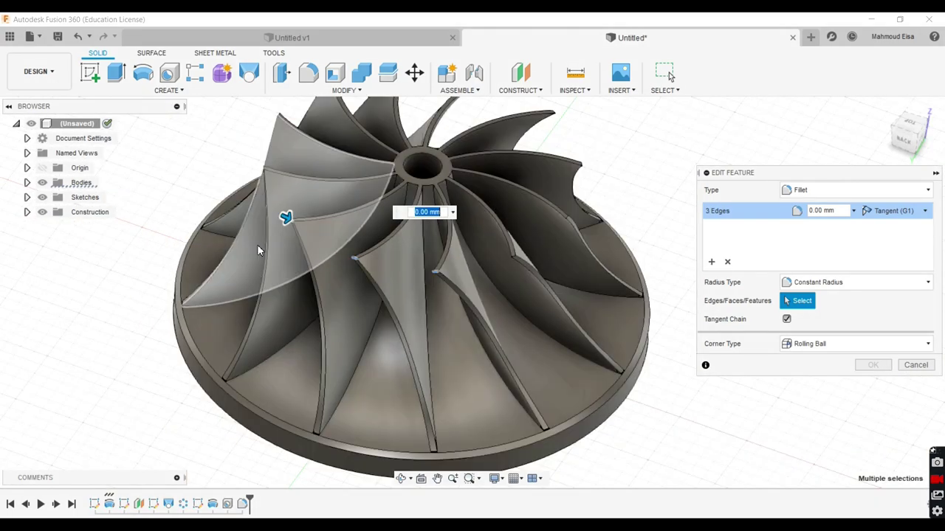
pyautogui.scroll(4, 258, 244)
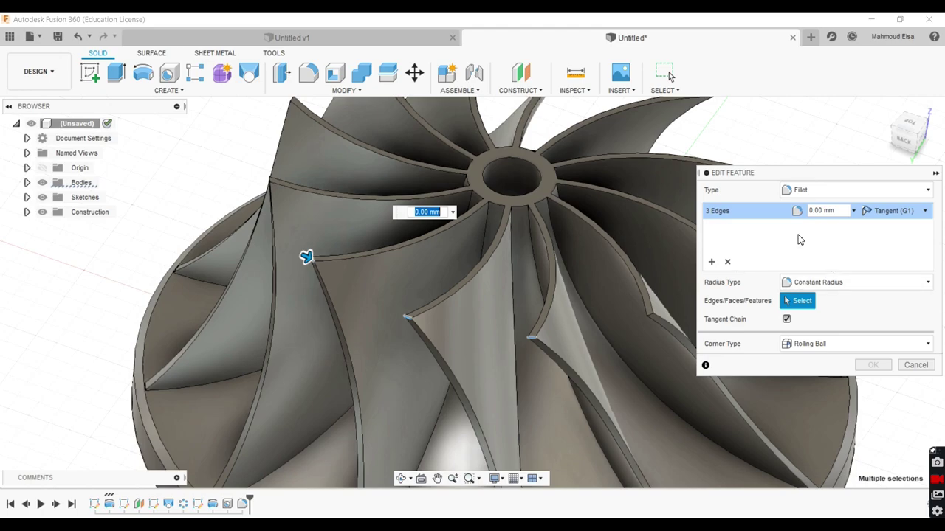
pyautogui.scroll(3, 277, 177)
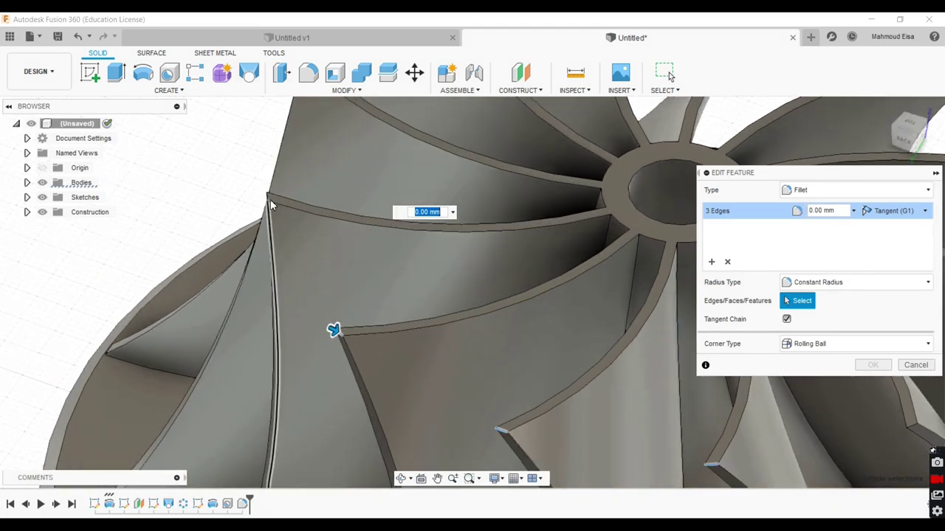
pyautogui.click(266, 196)
# Step: Add the short tip edges of the next four blades around the hub to the fillet selection, making eight edges
pyautogui.scroll(-3, 262, 197)
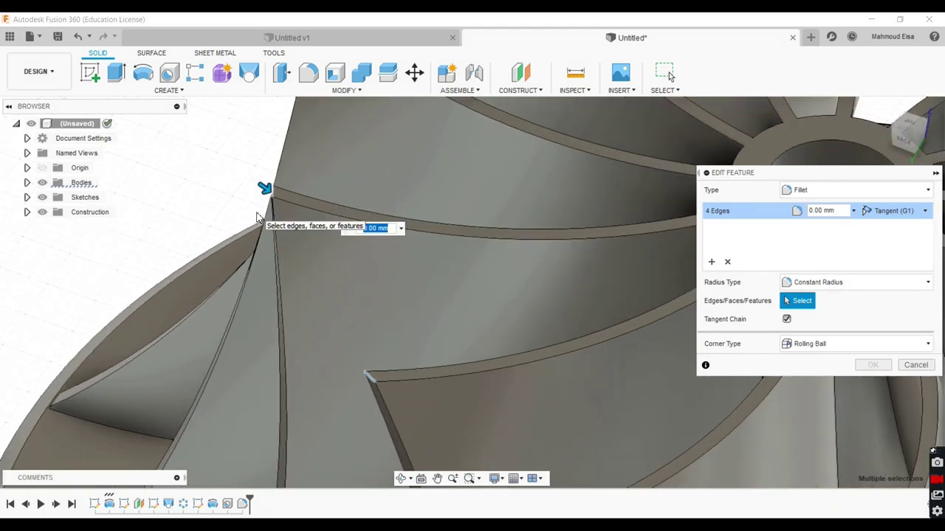
pyautogui.scroll(-2, 258, 199)
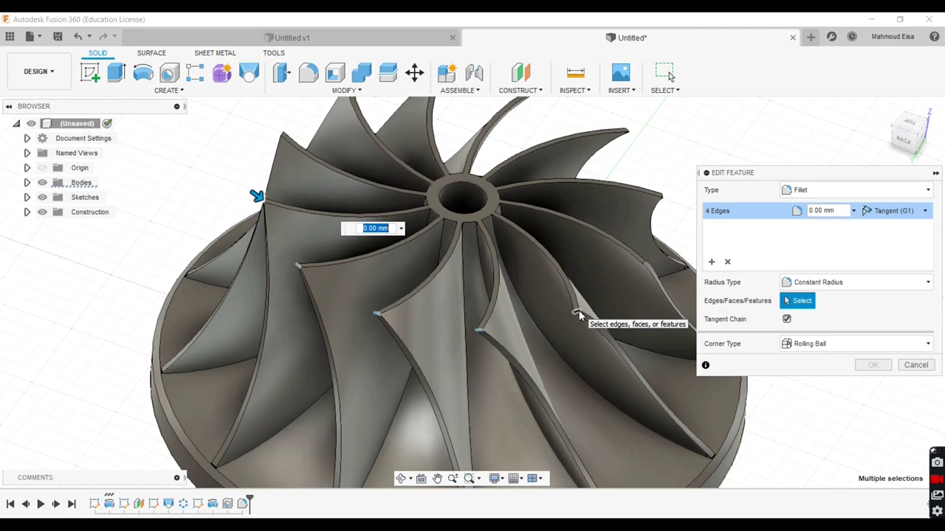
pyautogui.click(579, 310)
pyautogui.click(645, 260)
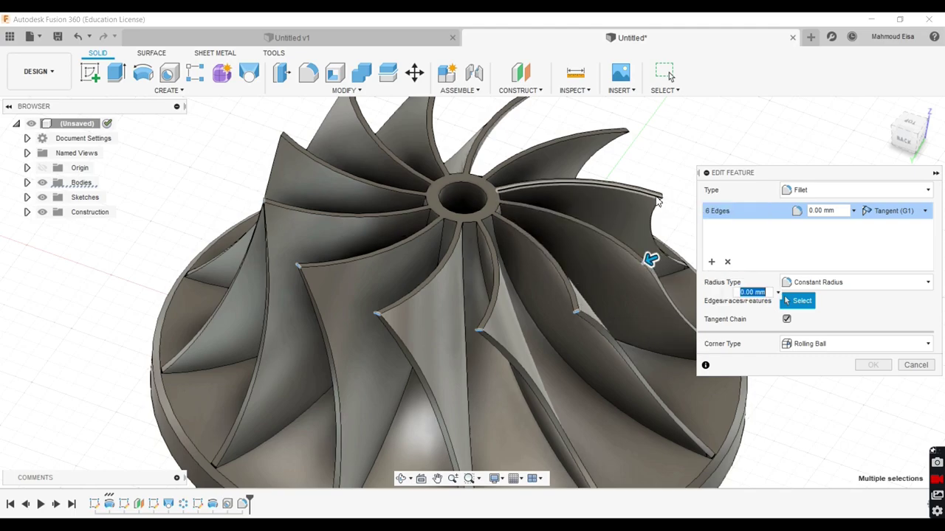
pyautogui.scroll(3, 670, 200)
pyautogui.scroll(2, 670, 201)
pyautogui.click(669, 198)
pyautogui.scroll(-3, 625, 236)
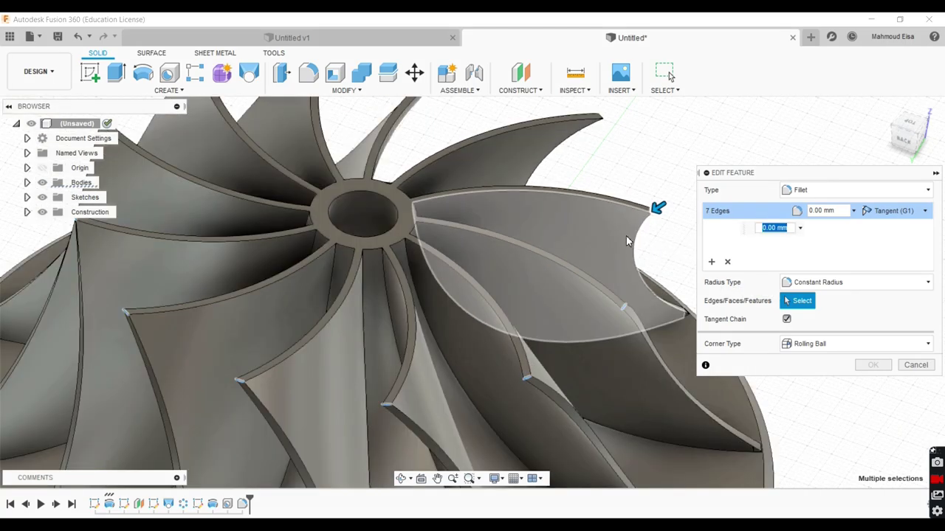
pyautogui.scroll(3, 609, 143)
pyautogui.click(606, 120)
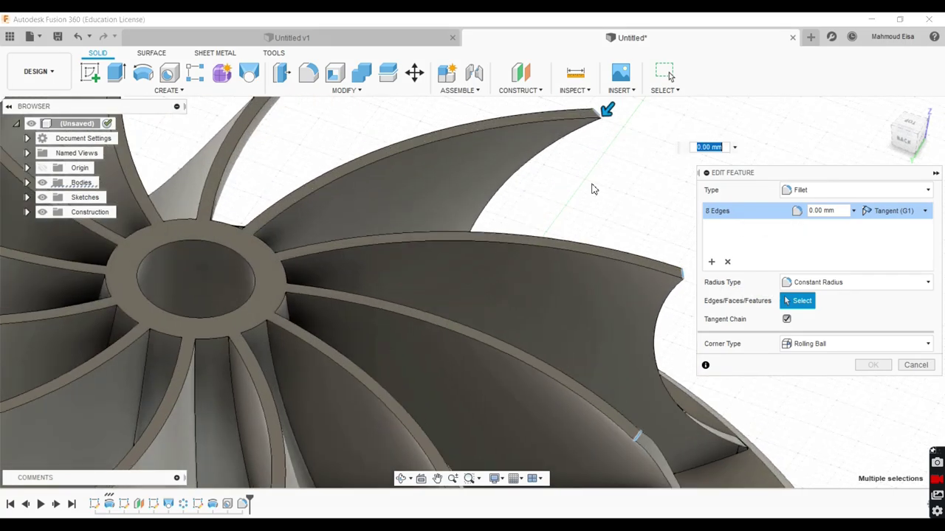
# Step: Add the short tip edges of the remaining four blades so the fillet covers all 12 blades
pyautogui.scroll(-3, 592, 190)
pyautogui.scroll(-2, 486, 136)
pyautogui.scroll(5, 489, 112)
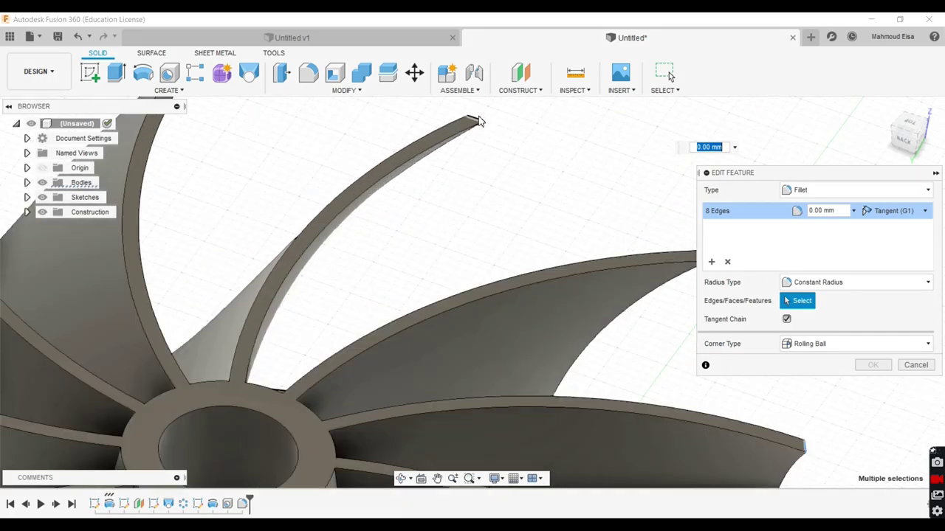
pyautogui.click(480, 119)
pyautogui.scroll(-4, 515, 164)
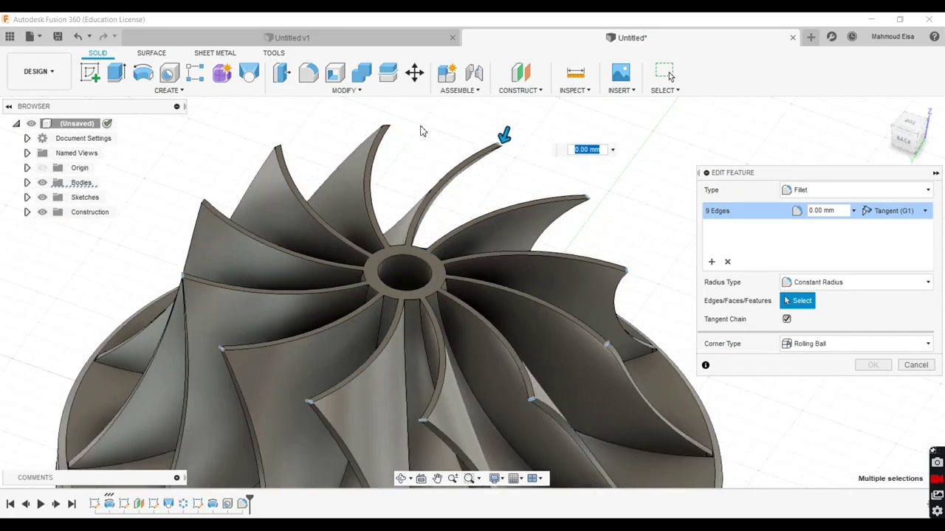
pyautogui.scroll(5, 389, 130)
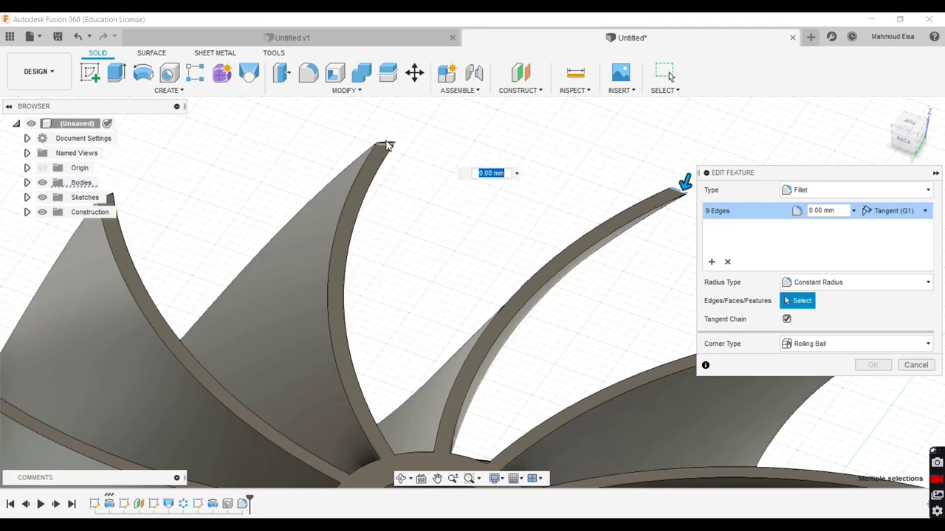
pyautogui.scroll(-4, 292, 140)
pyautogui.click(178, 179)
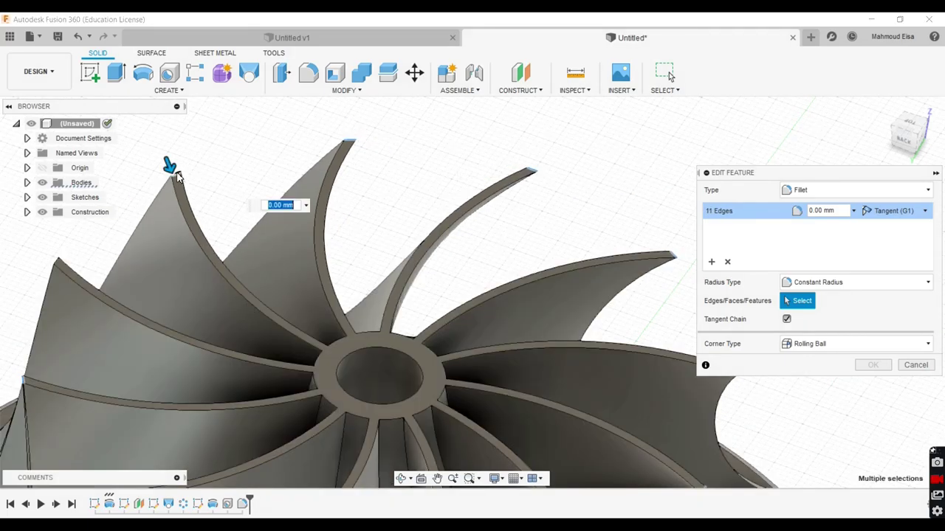
pyautogui.scroll(4, 214, 158)
pyautogui.scroll(-4, 214, 158)
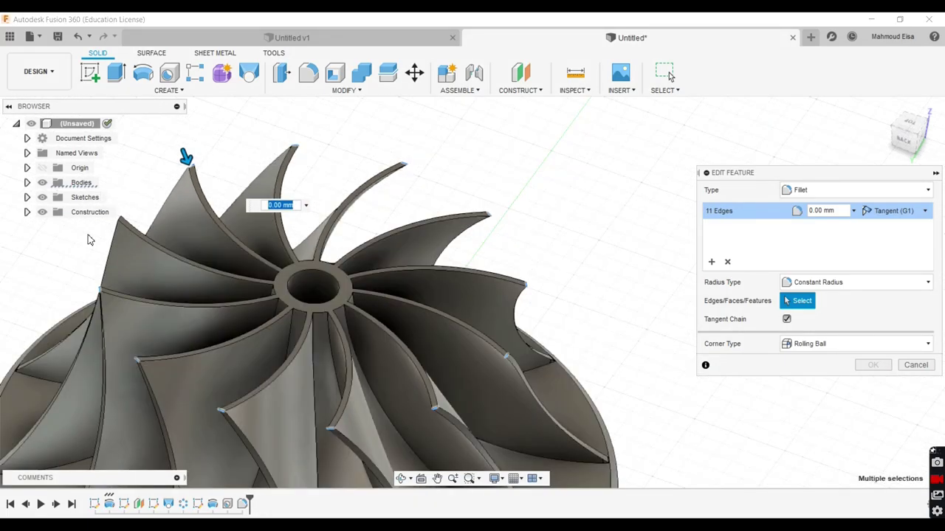
pyautogui.scroll(3, 95, 230)
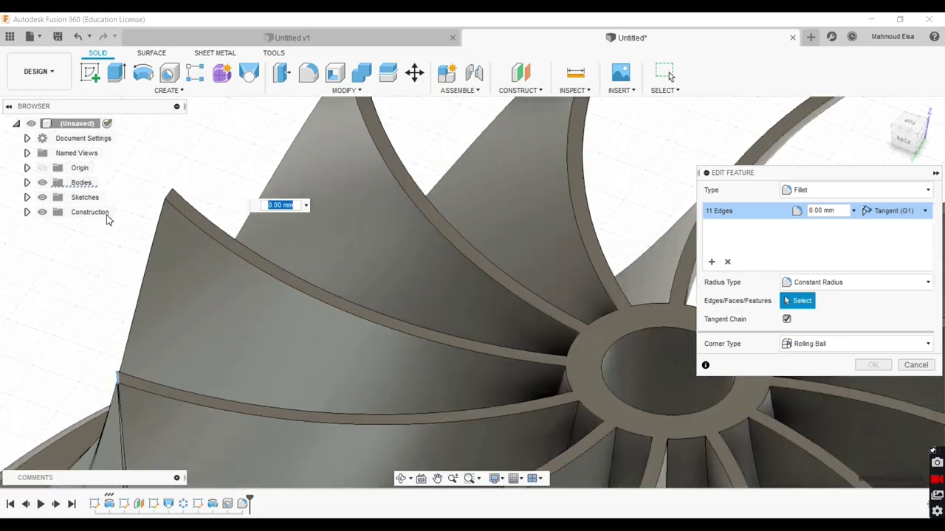
pyautogui.click(170, 198)
pyautogui.scroll(-5, 169, 185)
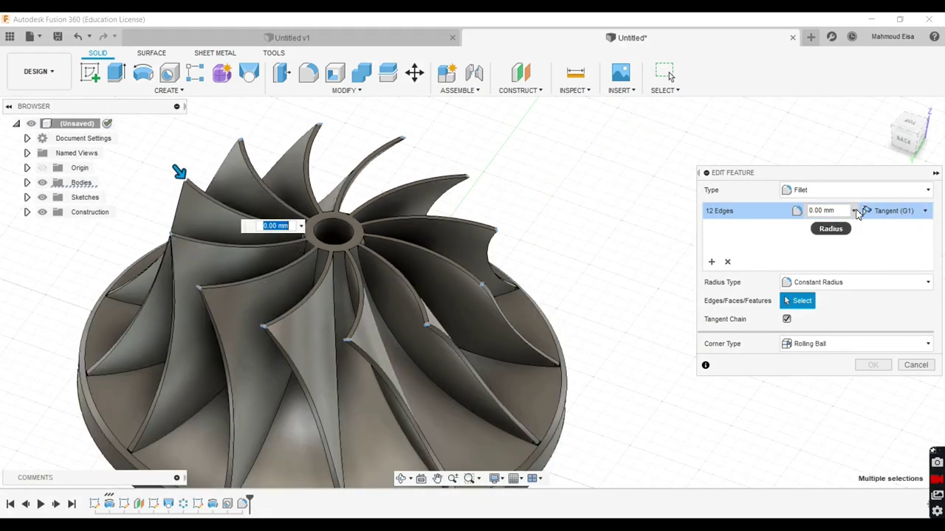
# Step: Set the fillet radius of the 12 blade-tip edges to 1 mm and apply the edited feature
pyautogui.click(854, 211)
pyautogui.click(847, 211)
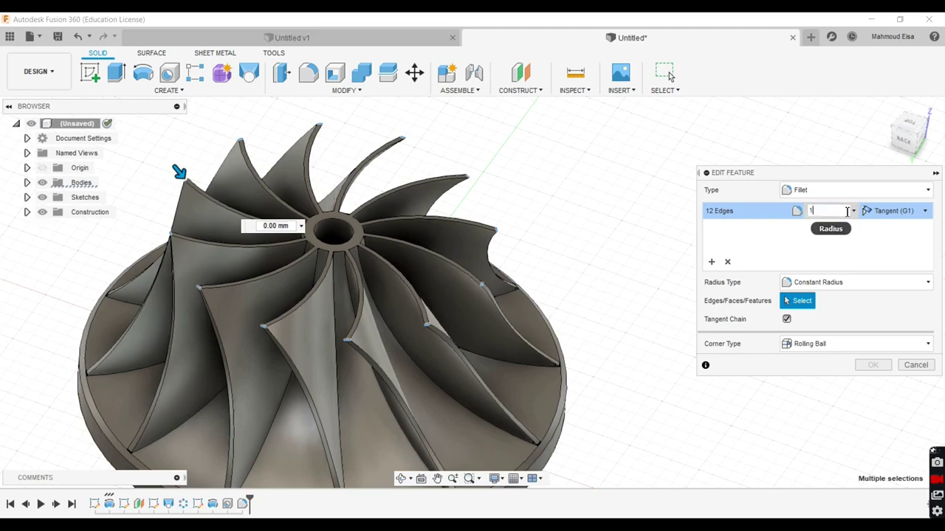
pyautogui.press('Return')
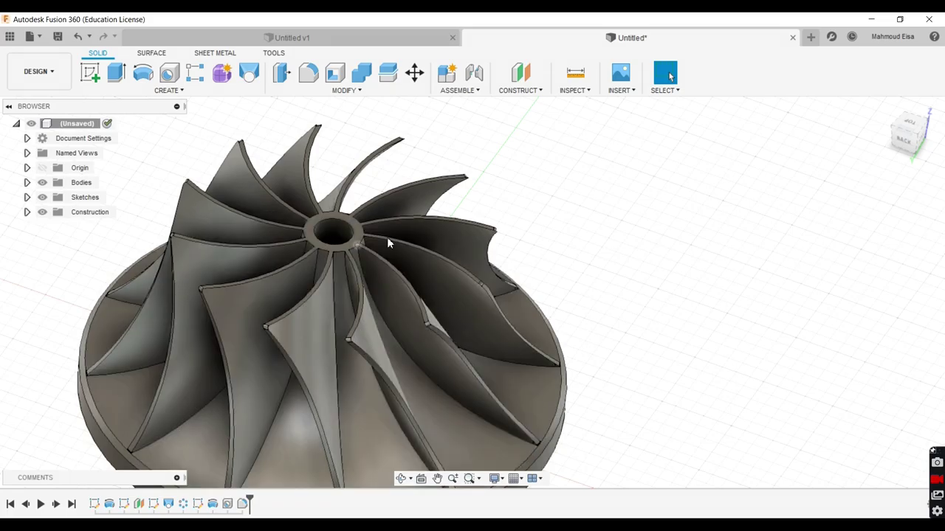
# Step: Examine the impeller with its rounded blade tips from above and in the home view
pyautogui.scroll(-3, 399, 235)
pyautogui.keyDown('shift'); pyautogui.moveTo(414, 229); pyautogui.dragTo(415, 280, button='middle'); pyautogui.keyUp('shift')
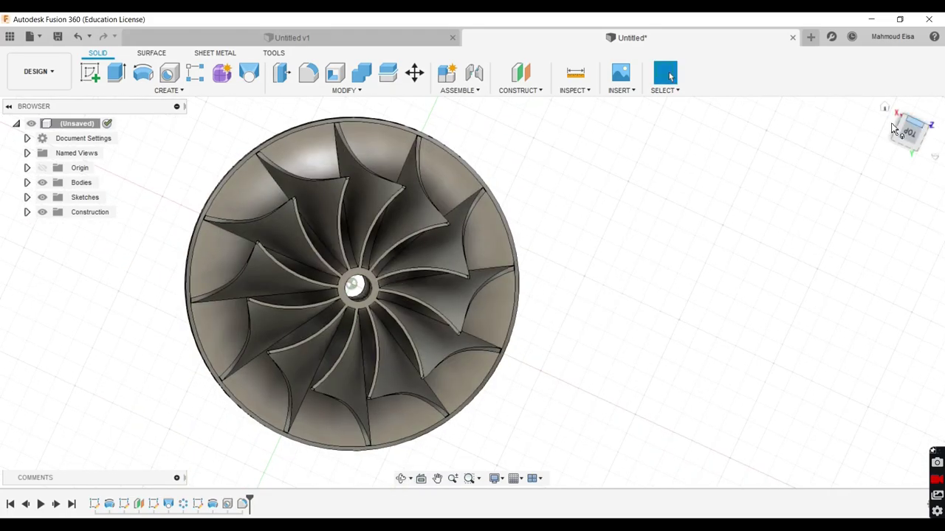
pyautogui.click(885, 108)
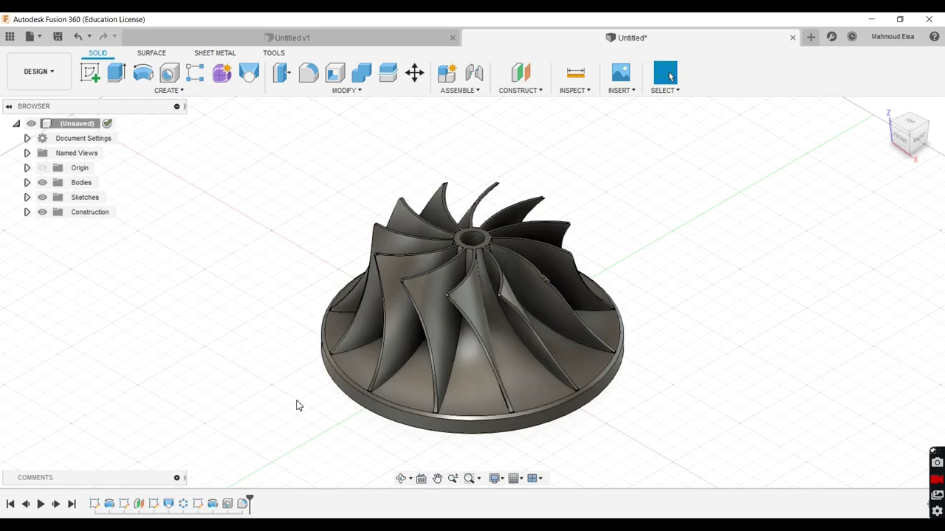
pyautogui.keyDown('shift'); pyautogui.moveTo(492, 351); pyautogui.dragTo(422, 273, button='middle'); pyautogui.keyUp('shift')
pyautogui.scroll(3, 487, 400)
pyautogui.scroll(-2, 487, 400)
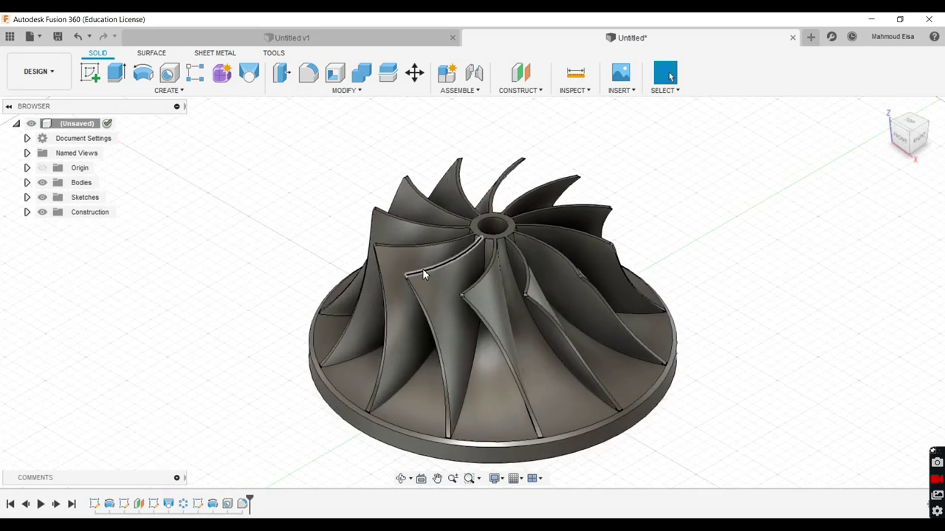